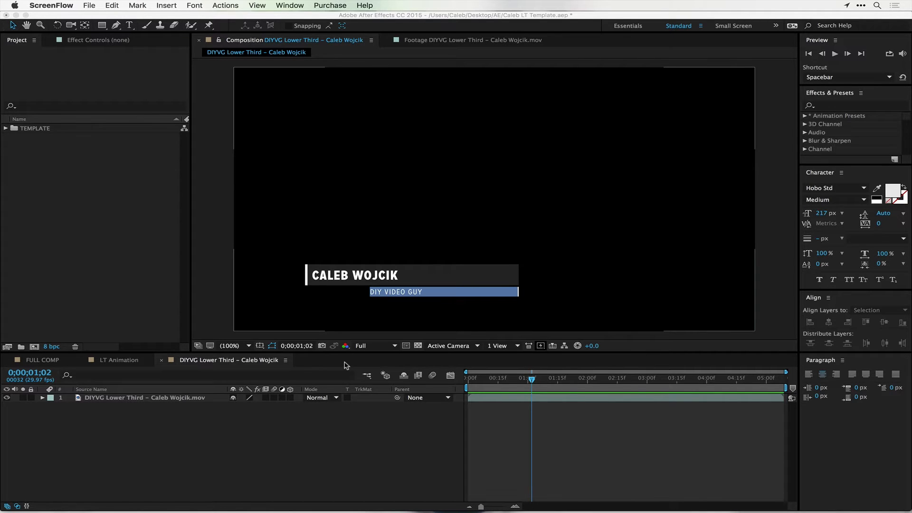
# Step: Preview the finished DIYVG Lower Third animation from the start of its timeline
pyautogui.click(503, 383)
pyautogui.press('space')
pyautogui.moveTo(498, 377); pyautogui.dragTo(430, 378)
pyautogui.press('space')
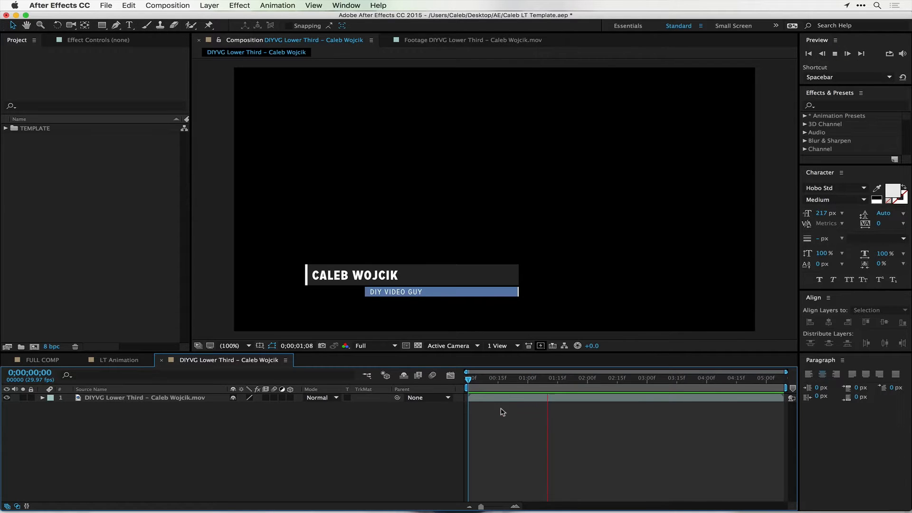
pyautogui.press('space')
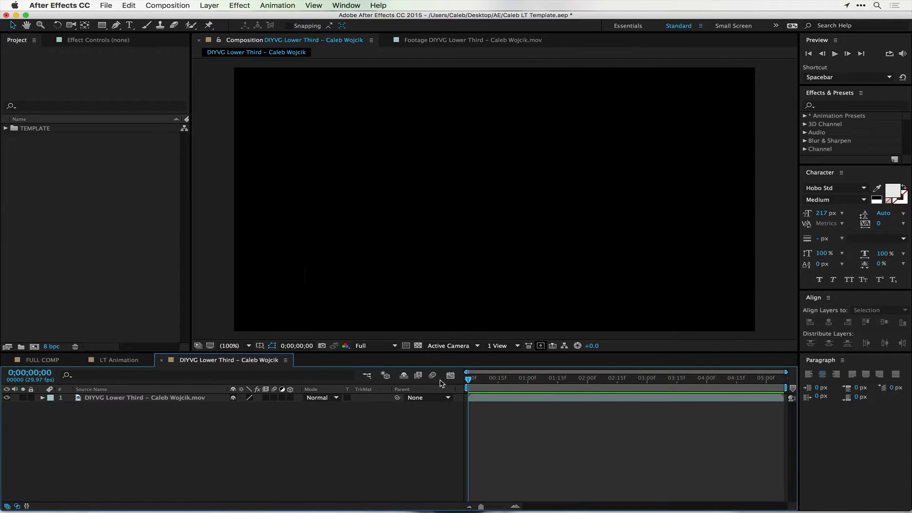
pyautogui.press('space')
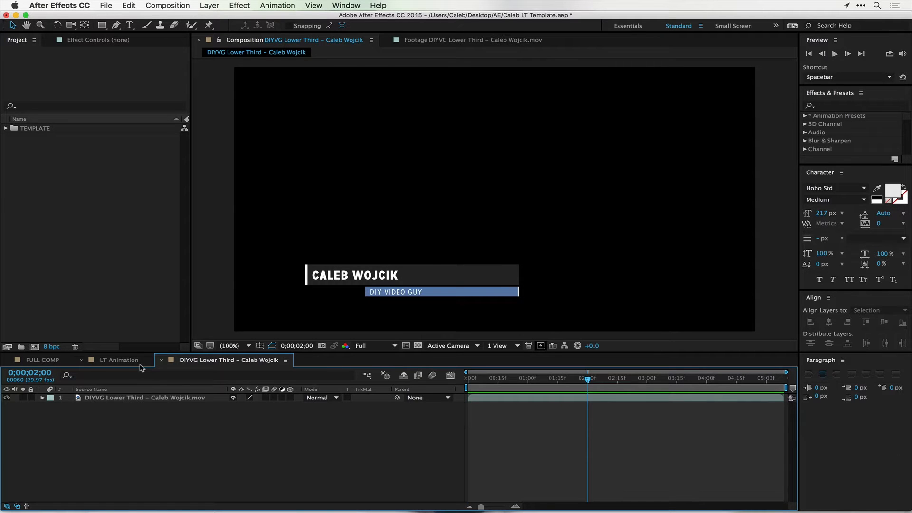
# Step: Open the FULL COMP composition and play its lower-third animation from the first frame
pyautogui.click(54, 360)
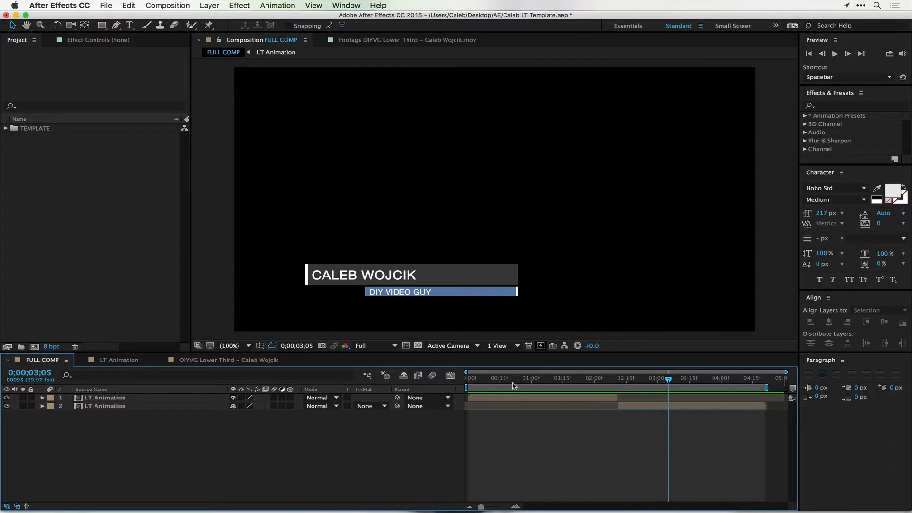
pyautogui.press('Home')
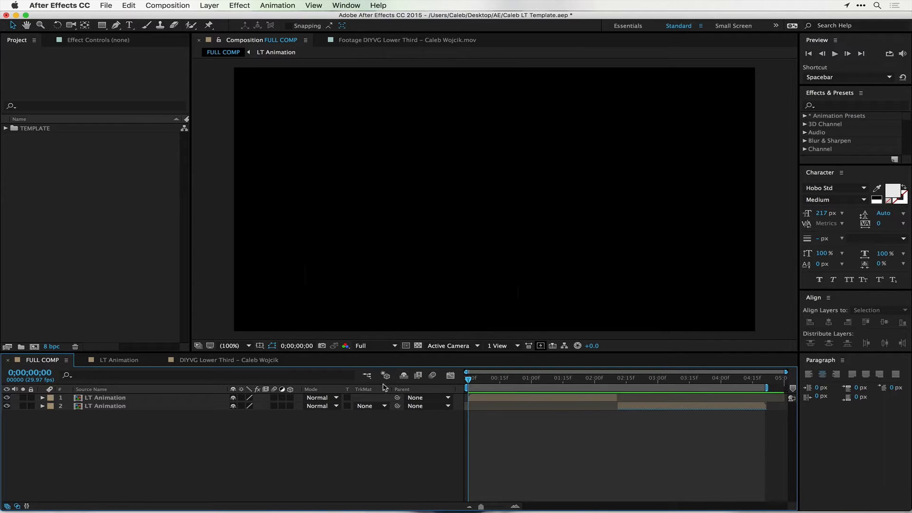
pyautogui.press('space')
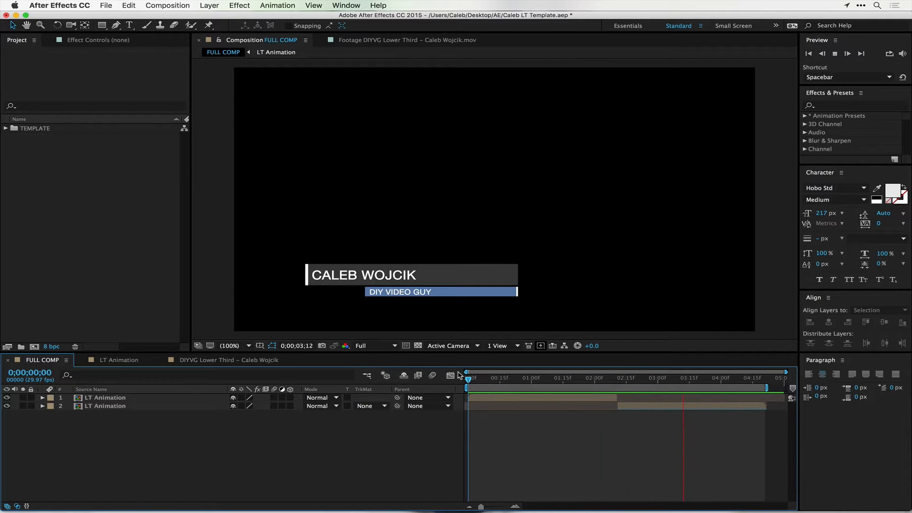
# Step: Create a new 1920 x 1080, 29.97 fps, five-second composition named LT Animation
pyautogui.click(70, 229)
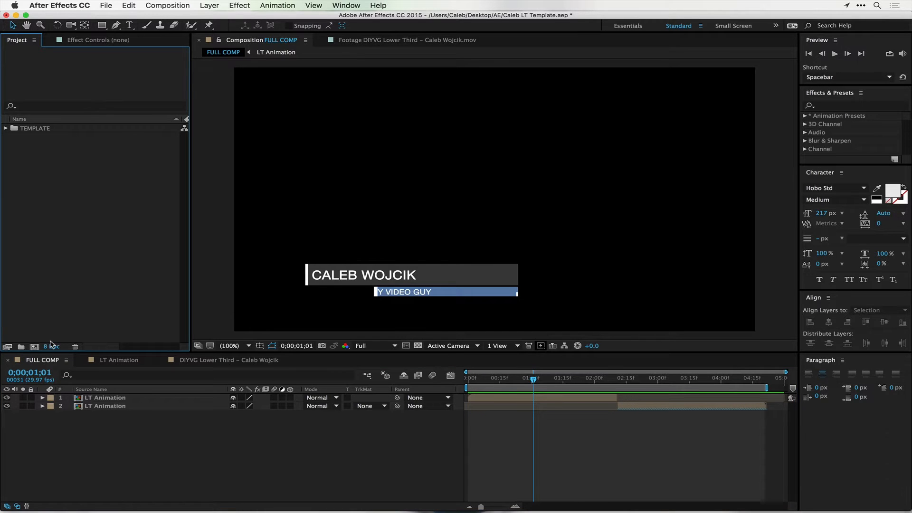
pyautogui.click(34, 348)
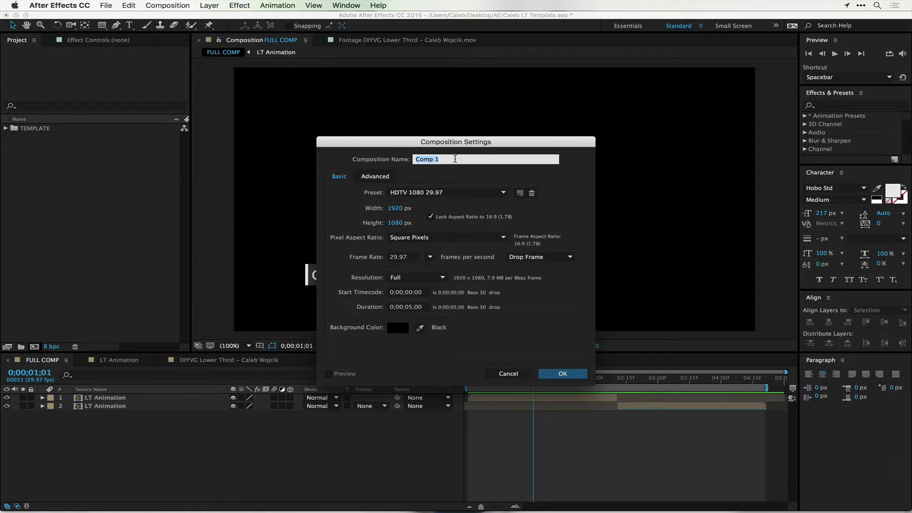
pyautogui.click(458, 160)
pyautogui.tripleClick(460, 160)
pyautogui.write('LT Animation')
pyautogui.click(570, 373)
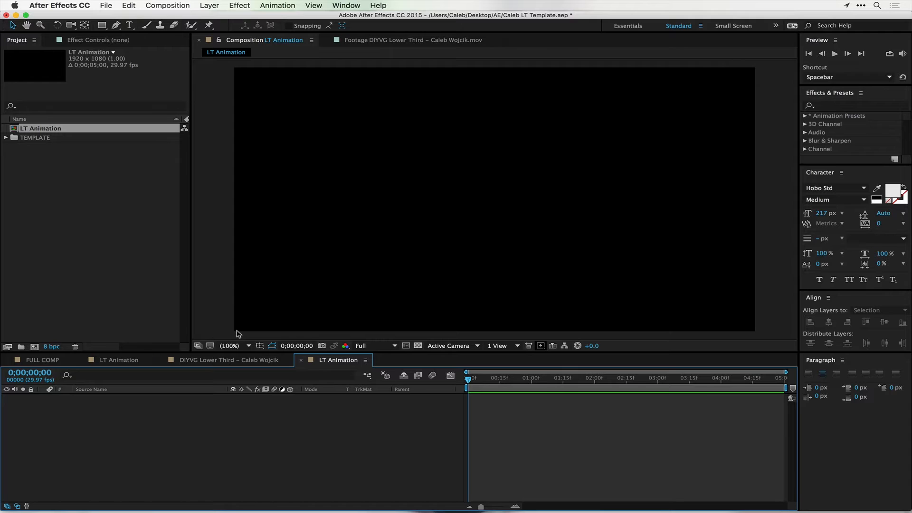
# Step: Check the finished lower third in FULL COMP at 0;00;02;23, and return to the empty LT Animation composition
pyautogui.click(48, 363)
pyautogui.moveTo(534, 380); pyautogui.dragTo(644, 382)
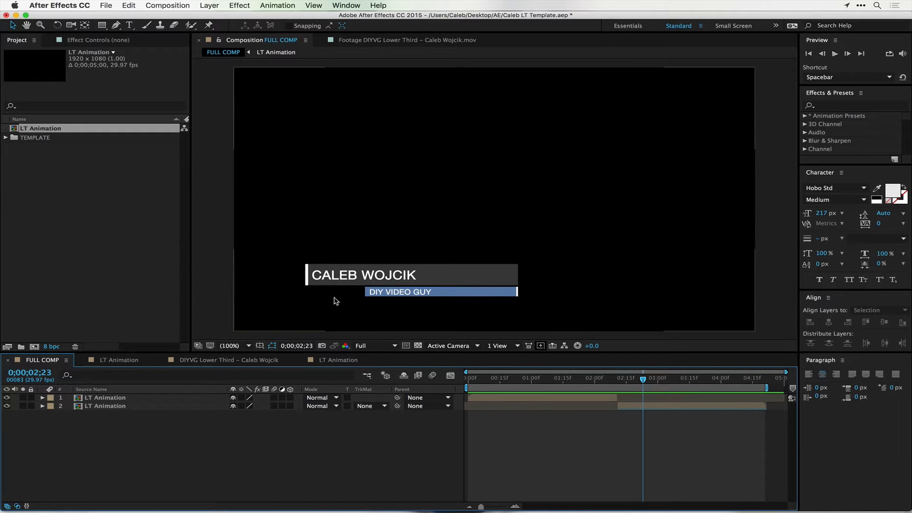
pyautogui.click(338, 360)
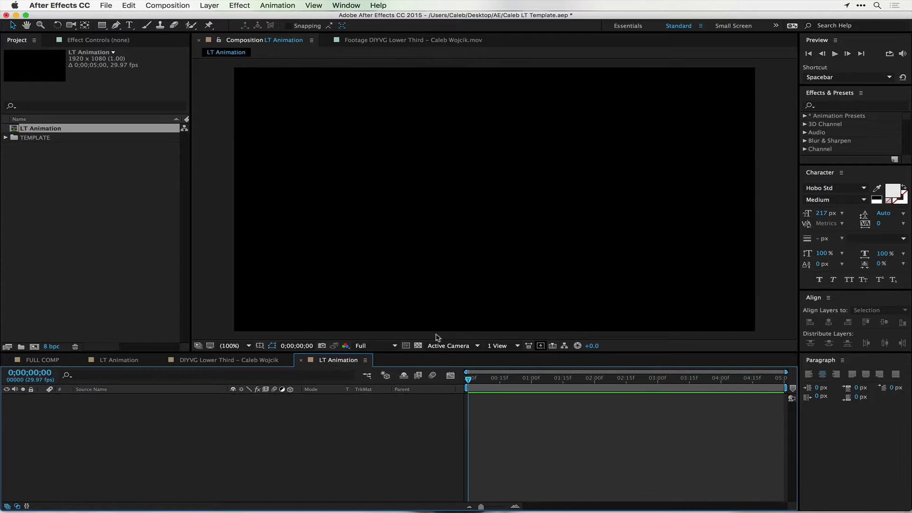
# Step: Choose the Rectangle tool and set the shape fill color to dark gray 525252
pyautogui.click(103, 25)
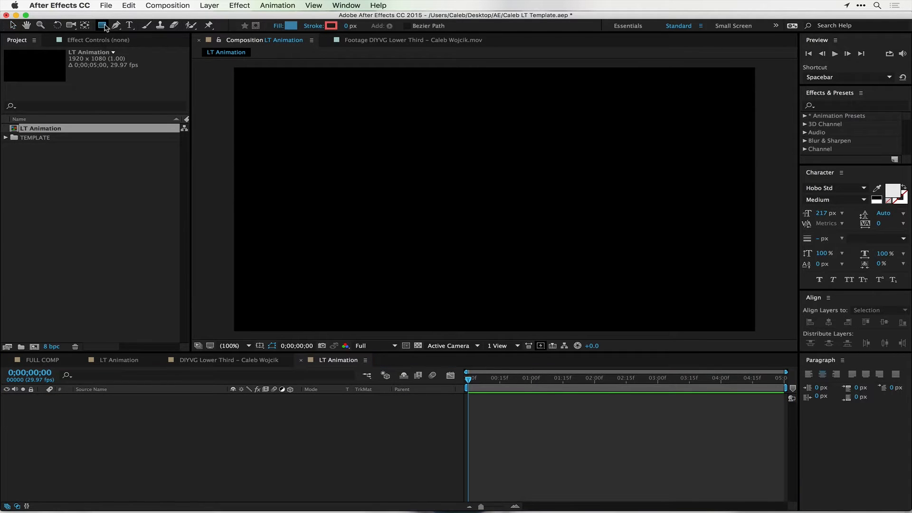
pyautogui.click(291, 26)
pyautogui.moveTo(378, 250); pyautogui.dragTo(314, 288)
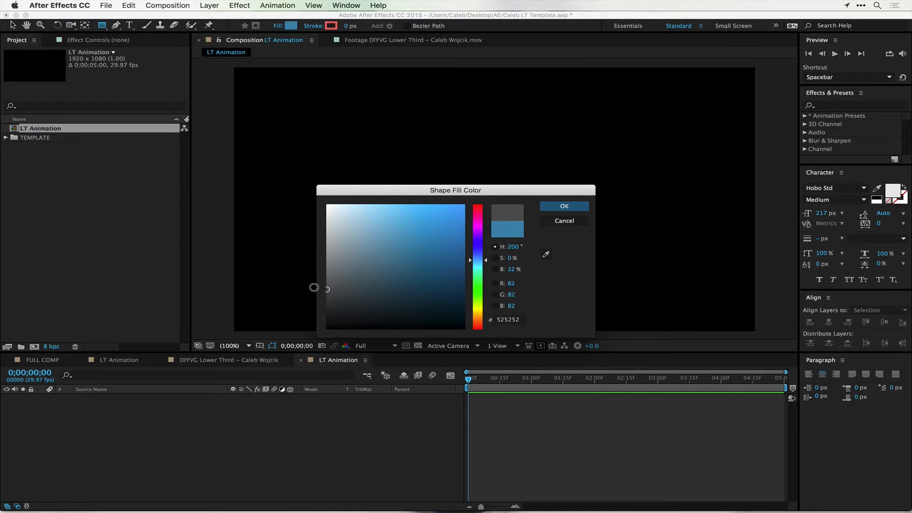
pyautogui.click(582, 205)
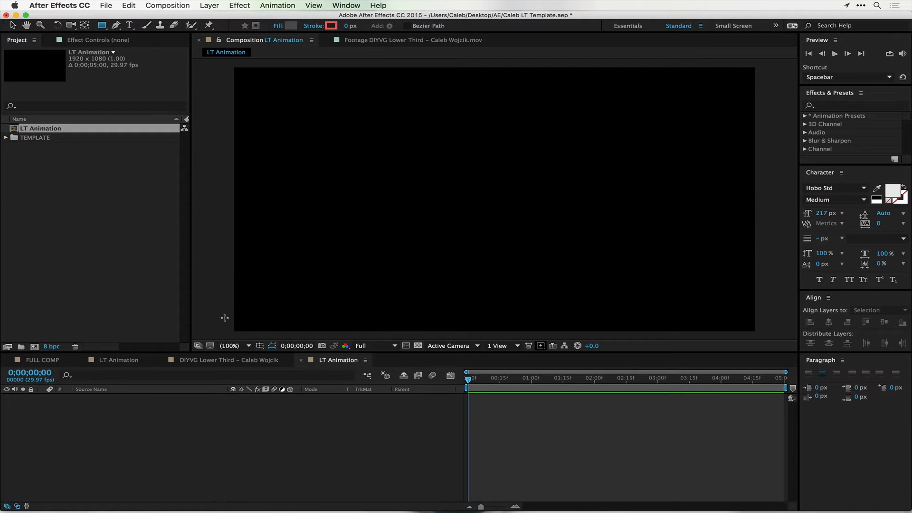
# Step: Show the proportional grid and draw a gray bar three grid columns wide and half a row tall in the composition's lower left area
pyautogui.click(260, 347)
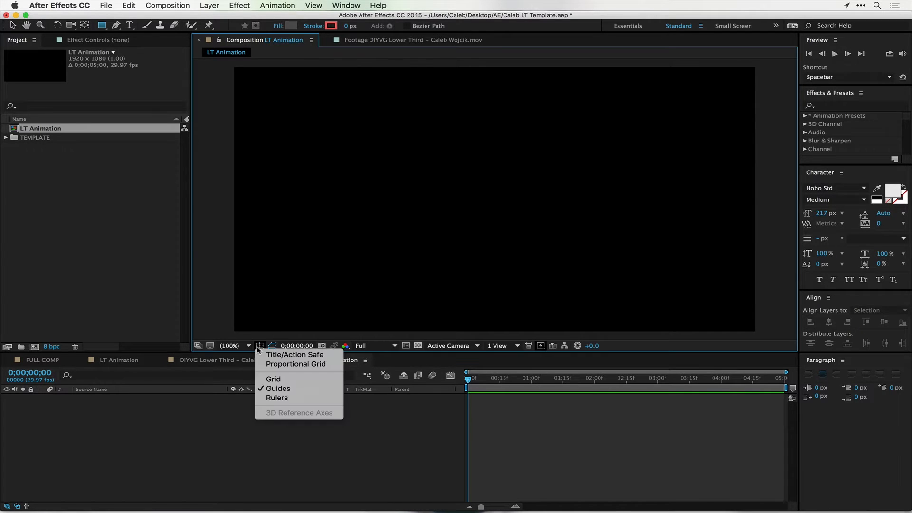
pyautogui.click(287, 364)
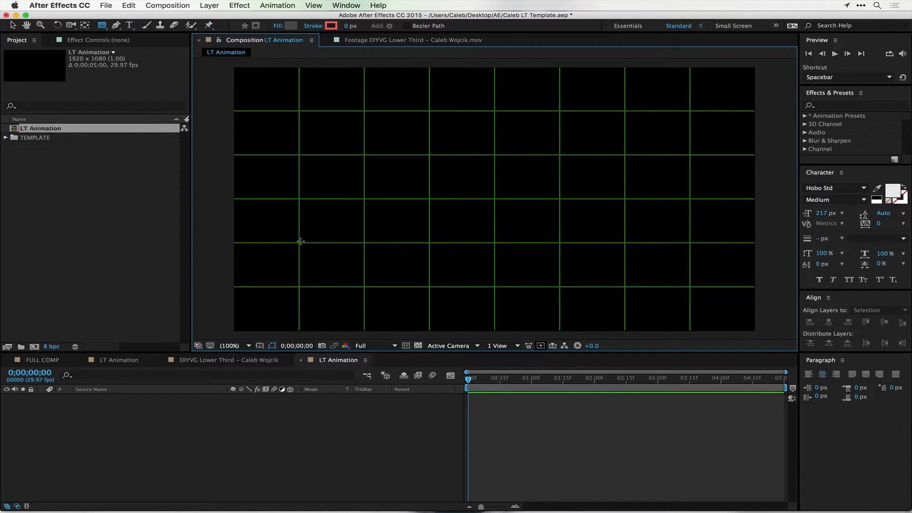
pyautogui.moveTo(297, 241); pyautogui.dragTo(494, 264)
# Step: Examine the gray bar against the grid at 50%, 100% and 200% magnification
pyautogui.press(',')
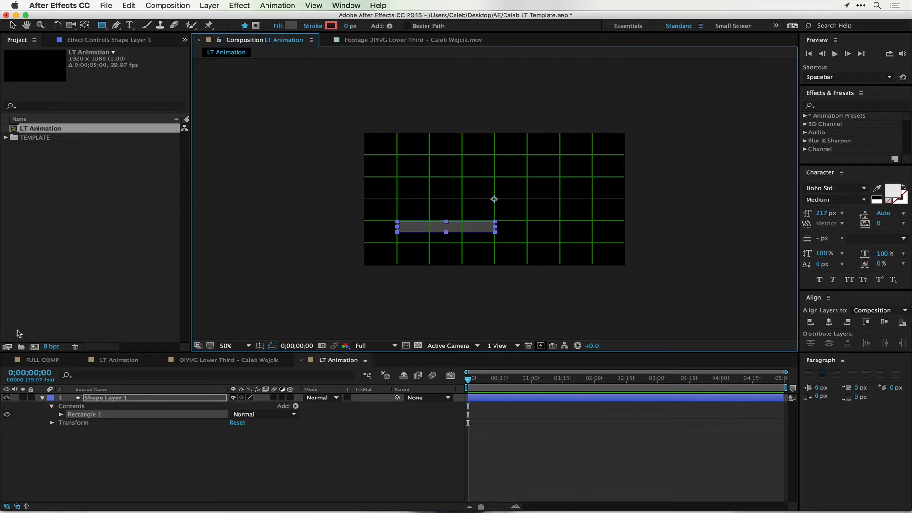
pyautogui.click(239, 346)
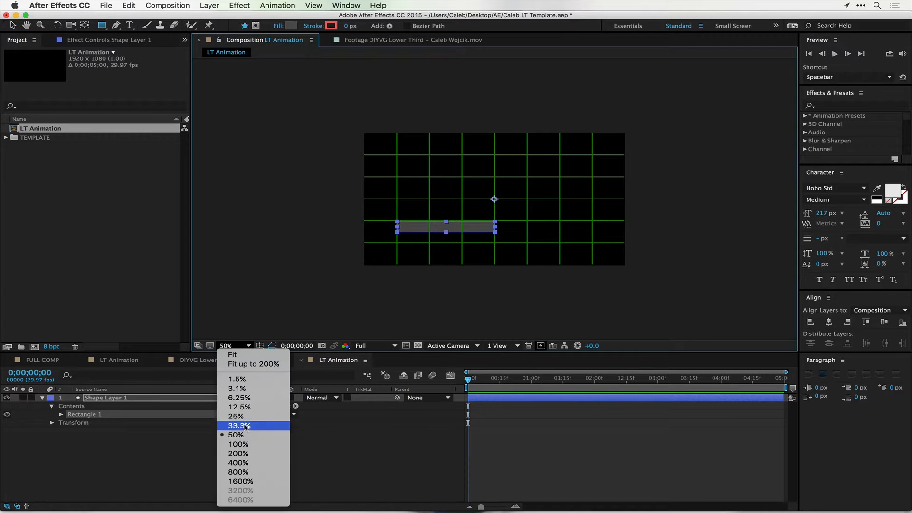
pyautogui.click(245, 453)
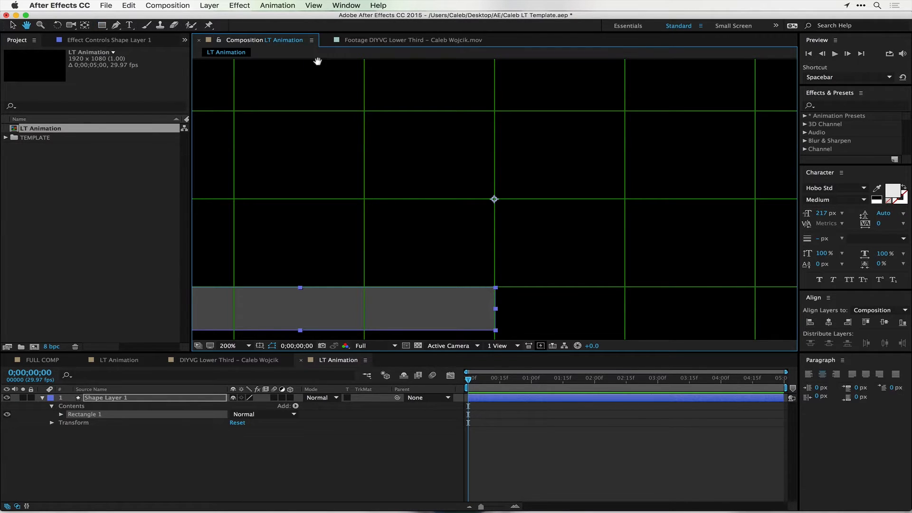
pyautogui.moveTo(297, 250); pyautogui.dragTo(495, 158)
pyautogui.press('q')
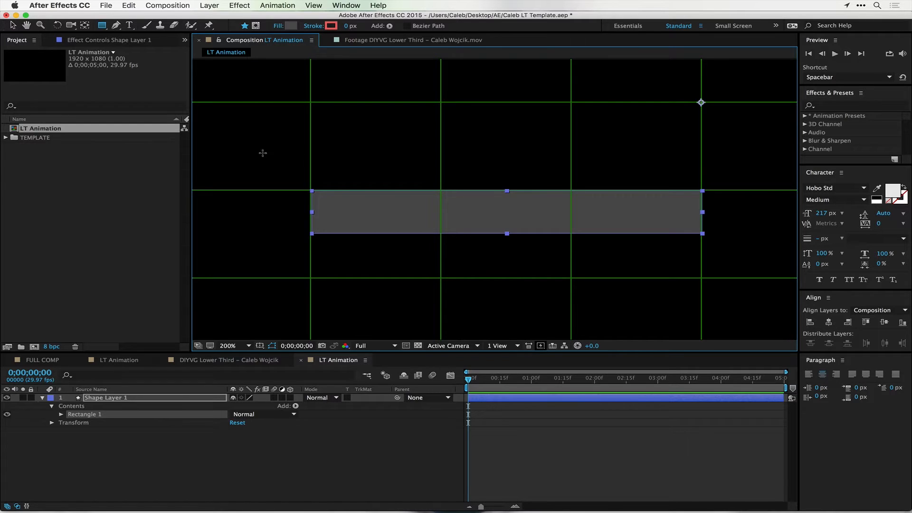
pyautogui.press('space')
pyautogui.moveTo(488, 167)
pyautogui.mouseDown()
pyautogui.moveTo(440, 165)
pyautogui.moveTo(477, 160)
pyautogui.mouseUp()
pyautogui.press(',')
pyautogui.click(234, 345)
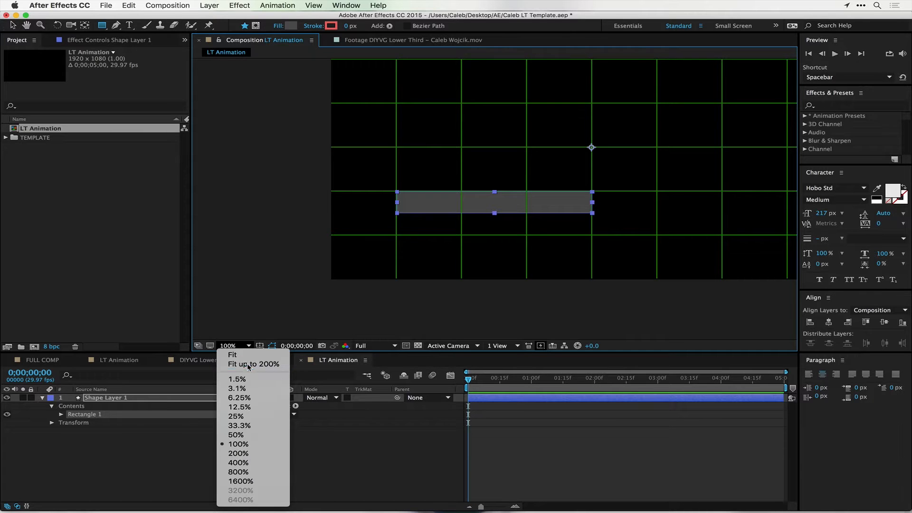
pyautogui.click(248, 367)
pyautogui.press('space')
pyautogui.moveTo(405, 212); pyautogui.dragTo(413, 198)
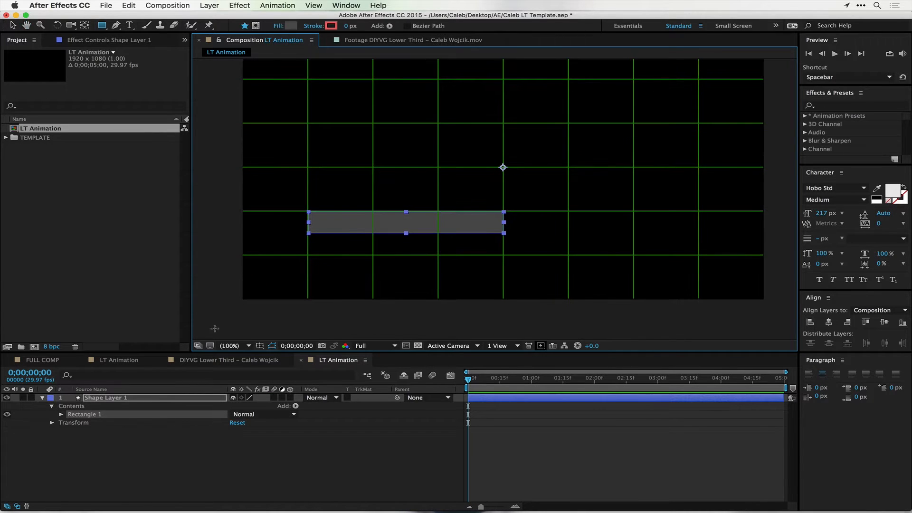
pyautogui.click(234, 346)
pyautogui.click(266, 451)
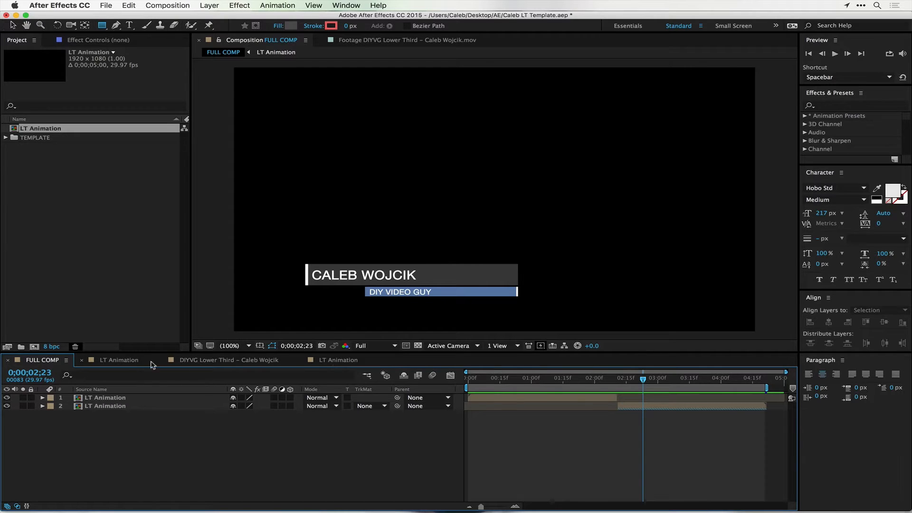
# Step: Close the old template's LT Animation timeline and the DIYVG Lower Third timeline
pyautogui.click(112, 362)
pyautogui.rightClick(112, 362)
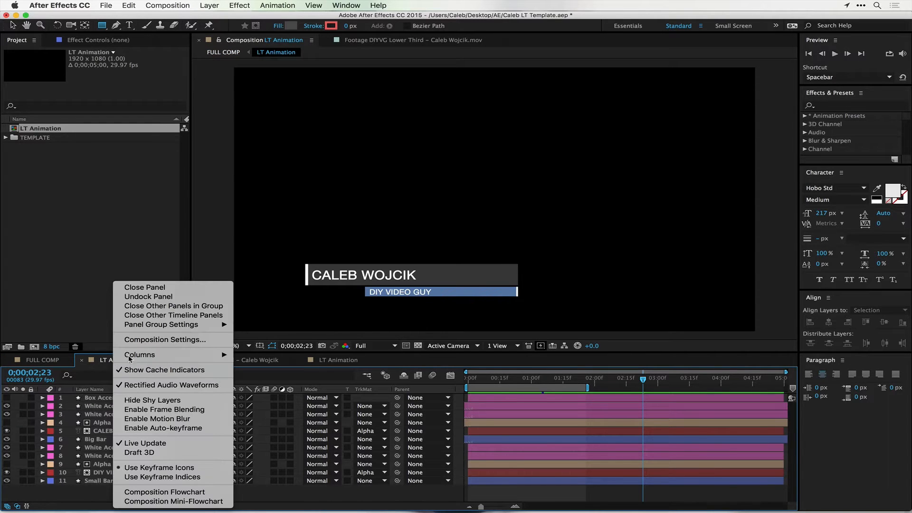
pyautogui.click(159, 289)
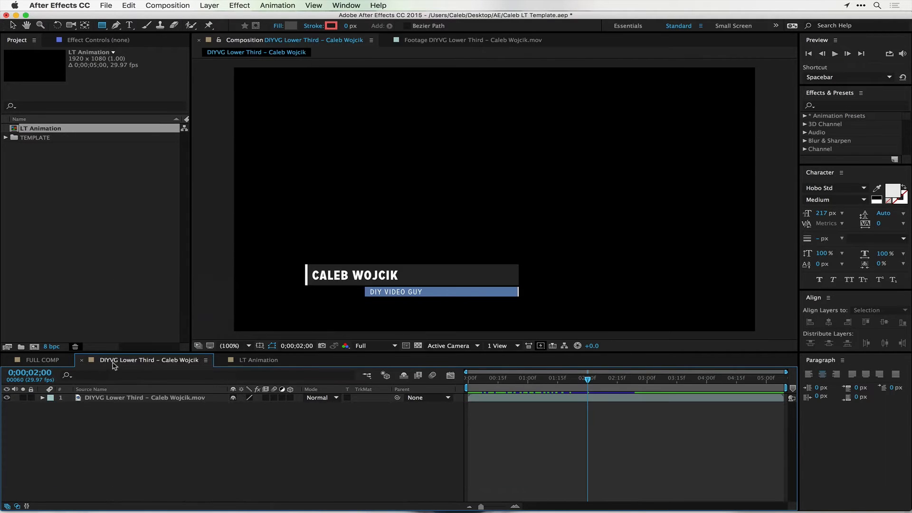
pyautogui.rightClick(114, 364)
pyautogui.click(146, 287)
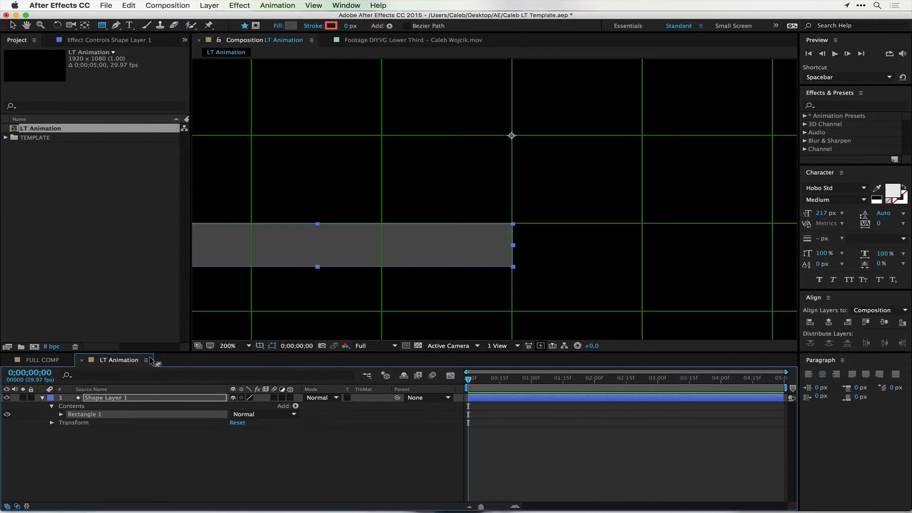
# Step: Deselect the gray bar's layer and set the shape fill color for the next rectangle to blue 4D73A8
pyautogui.moveTo(524, 224); pyautogui.dragTo(673, 196)
pyautogui.click(538, 442)
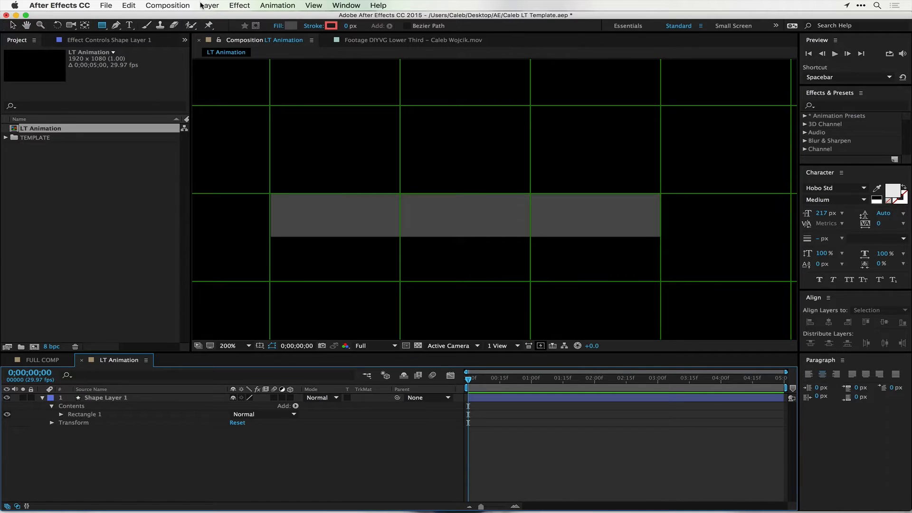
pyautogui.click(101, 25)
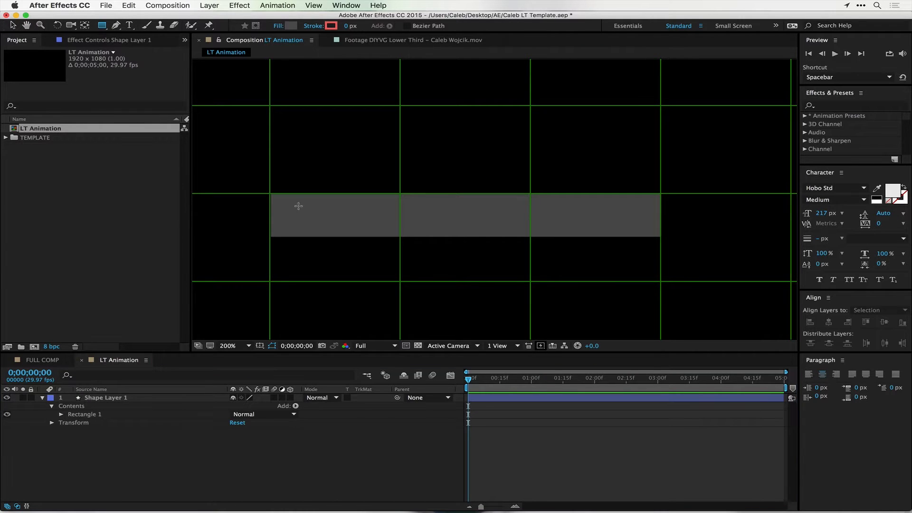
pyautogui.click(291, 26)
pyautogui.moveTo(475, 254)
pyautogui.mouseDown()
pyautogui.moveTo(484, 242)
pyautogui.moveTo(485, 255)
pyautogui.mouseUp()
pyautogui.moveTo(420, 240); pyautogui.dragTo(401, 246)
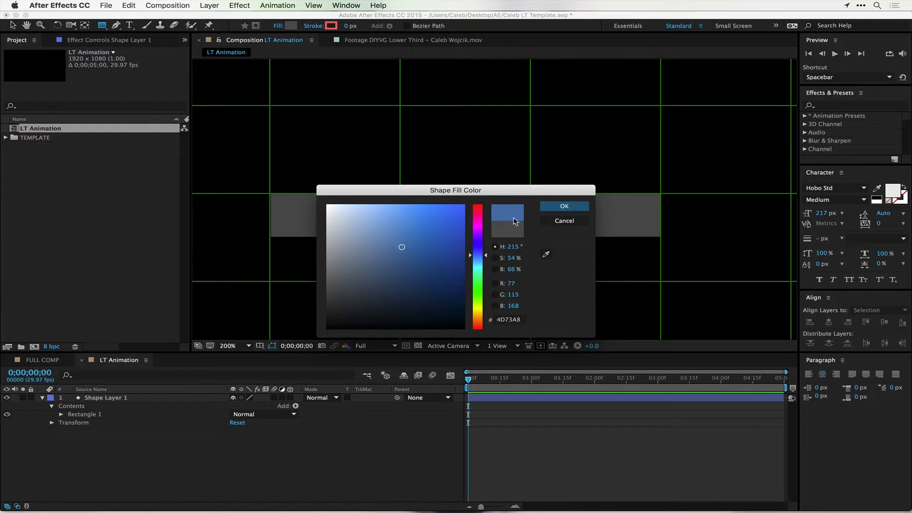
pyautogui.click(561, 209)
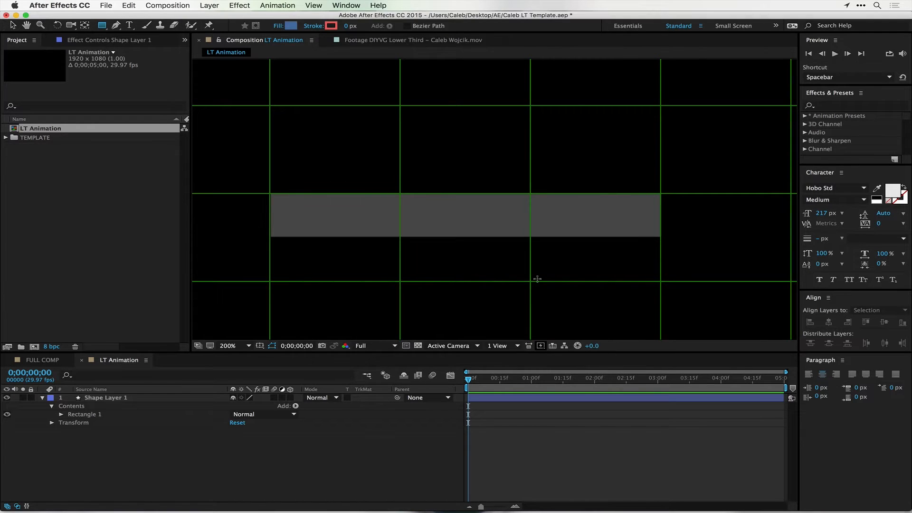
# Step: Try drawing a second rectangle inside the selected Shape Layer 1, overlapping the gray bar, and delete that rectangle
pyautogui.click(108, 402)
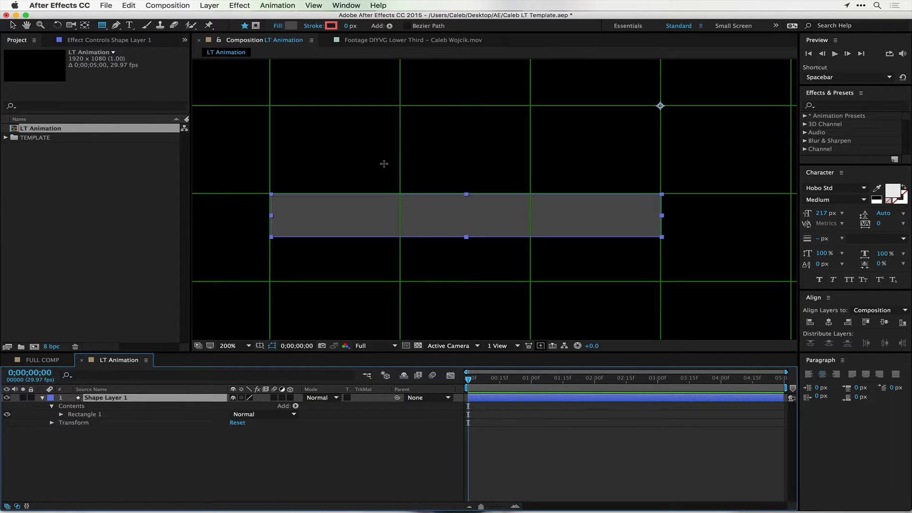
pyautogui.moveTo(432, 221)
pyautogui.mouseDown()
pyautogui.moveTo(599, 259)
pyautogui.moveTo(651, 258)
pyautogui.mouseUp()
pyautogui.press(',')
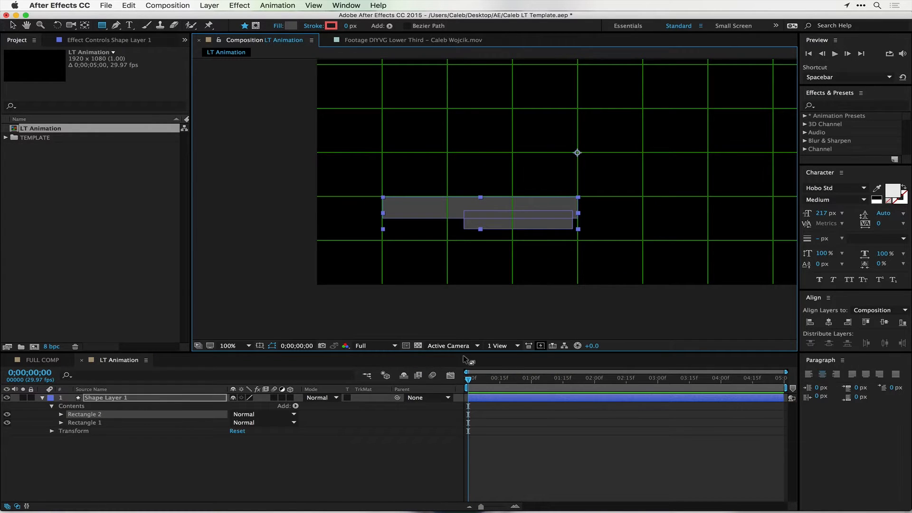
pyautogui.press('Delete')
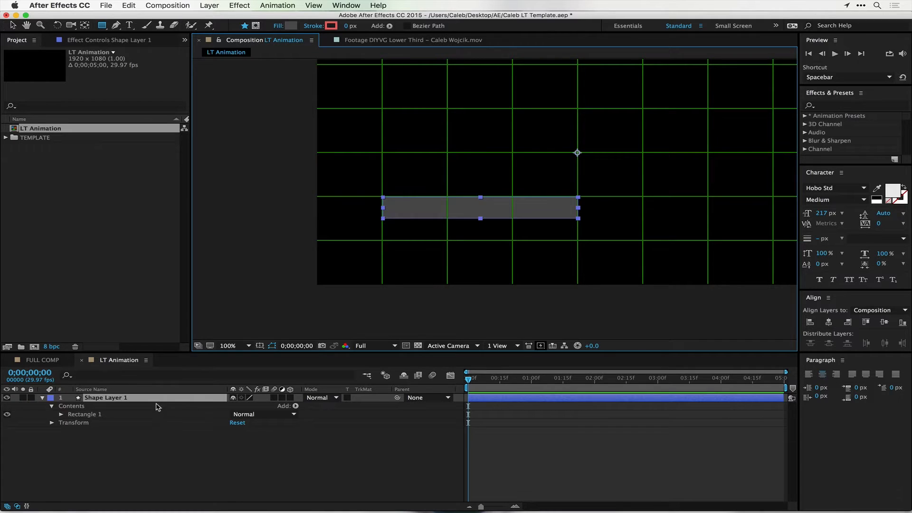
# Step: With no layer selected, draw a blue bar two grid columns wide just below the gray bar, aligned with its right end
pyautogui.click(544, 445)
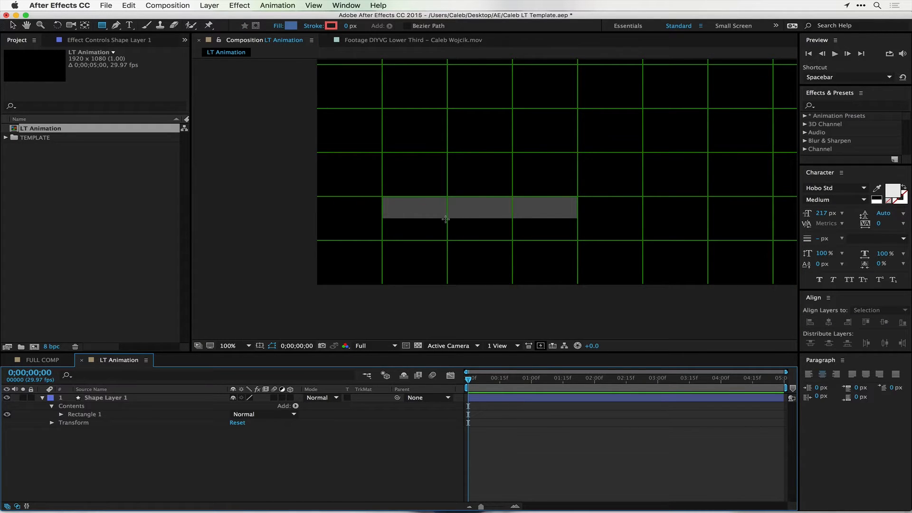
pyautogui.moveTo(445, 219); pyautogui.dragTo(576, 236)
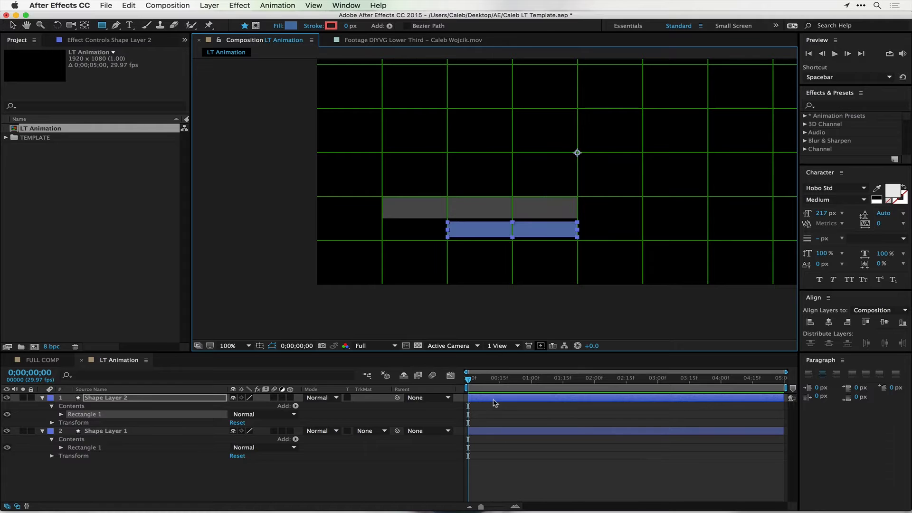
# Step: Align the gray and blue bars to each other by their horizontal centers and finally by their right edges
pyautogui.keyDown('shift'); pyautogui.click(495, 434); pyautogui.keyUp('shift')
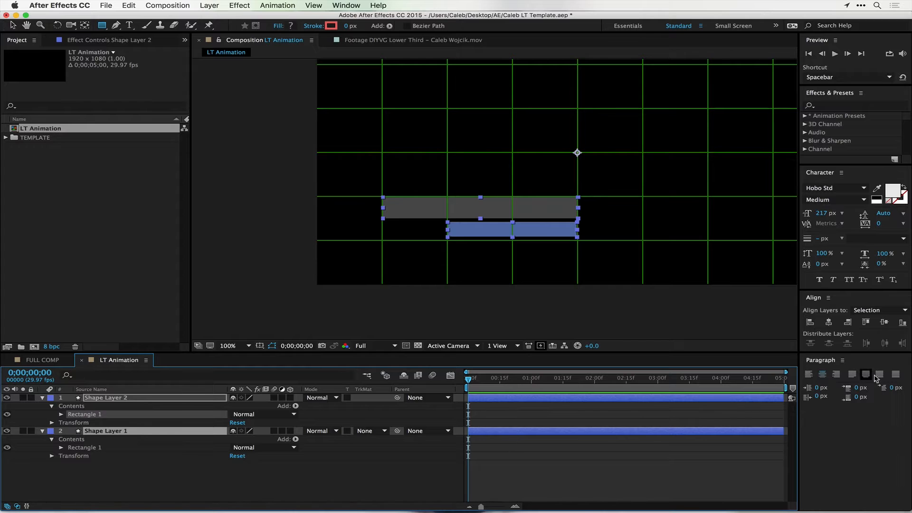
pyautogui.click(830, 323)
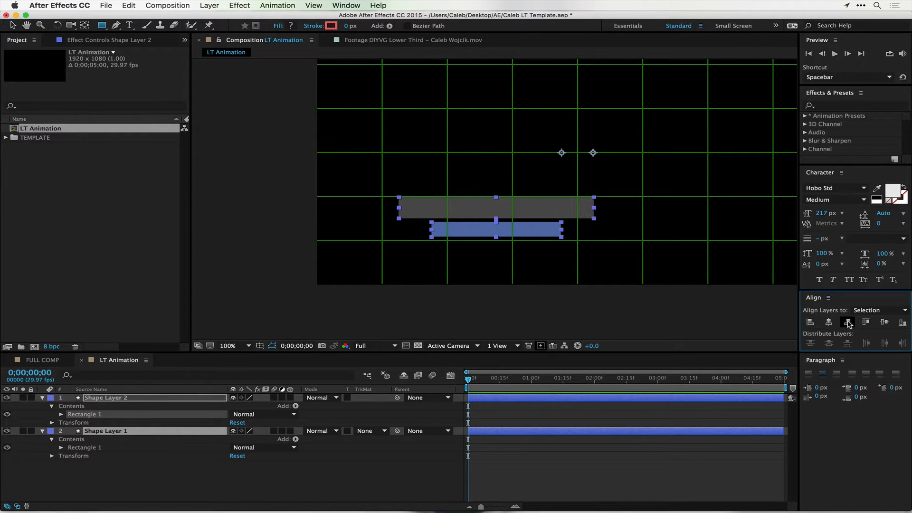
pyautogui.click(848, 323)
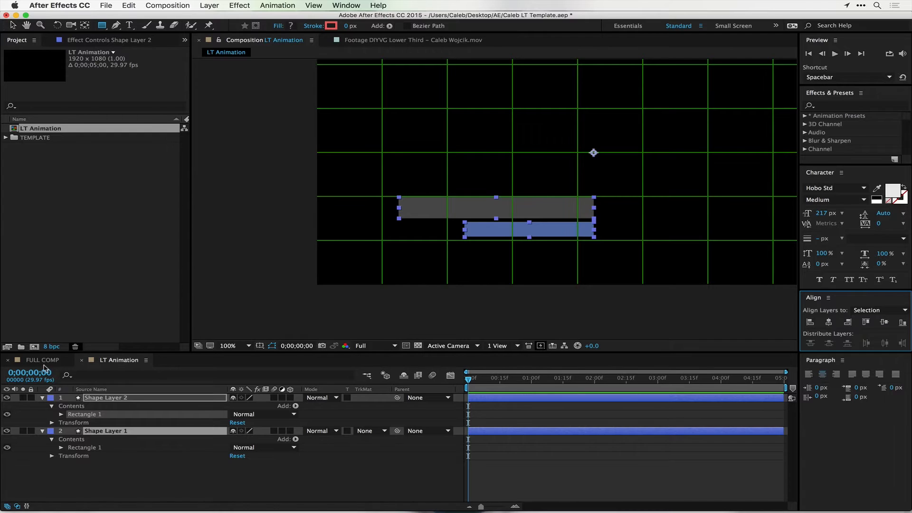
# Step: Compare the bars with the finished lower third in FULL COMP and return to LT Animation with no layer selected
pyautogui.click(44, 363)
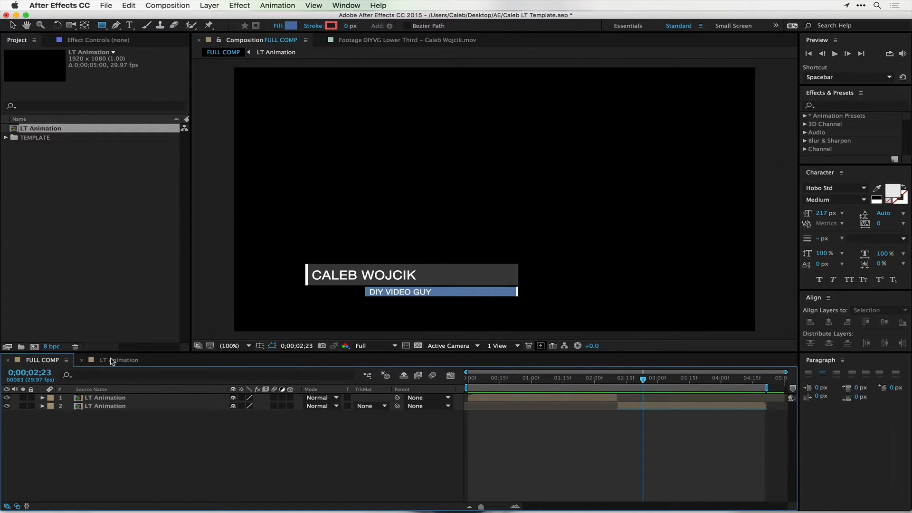
pyautogui.click(112, 361)
pyautogui.click(547, 409)
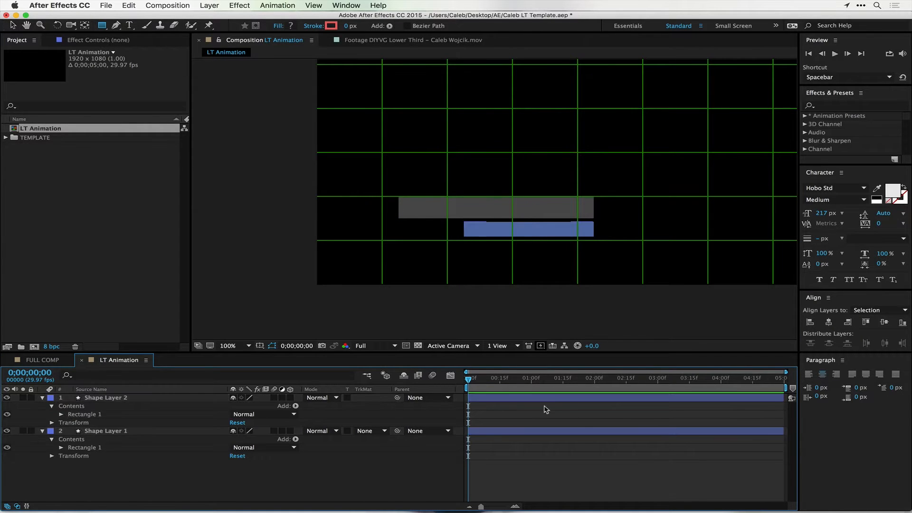
# Step: Magnify the composition view to 200% and hide the grid
pyautogui.click(234, 346)
pyautogui.click(235, 453)
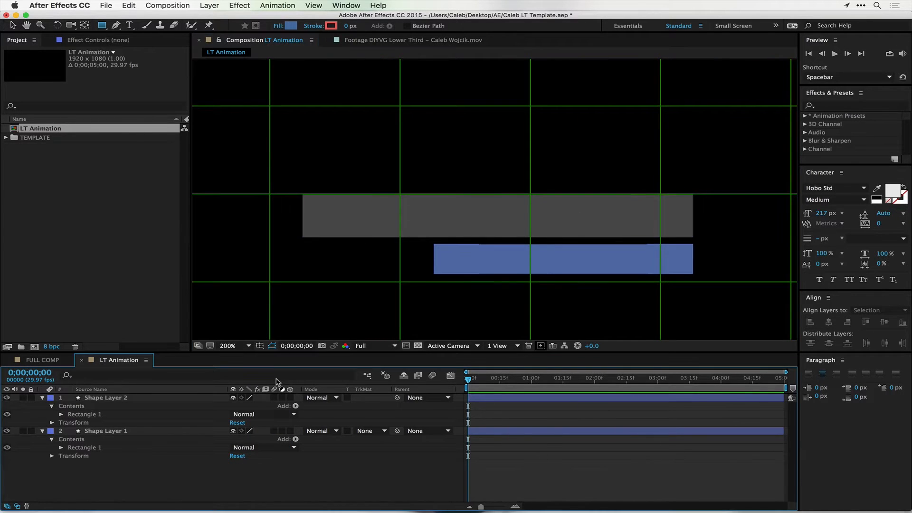
pyautogui.click(272, 346)
pyautogui.click(274, 364)
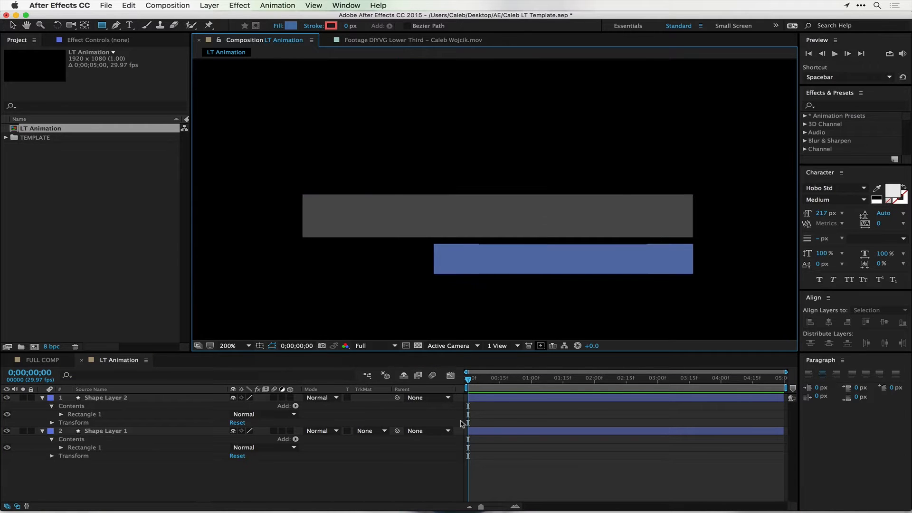
# Step: Add a text layer over the gray bar containing the presenter's full name
pyautogui.click(130, 26)
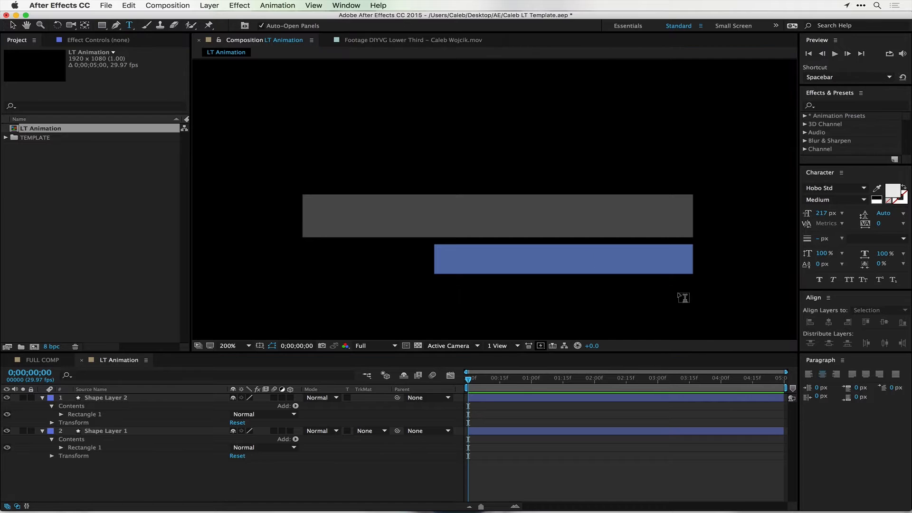
pyautogui.click(316, 217)
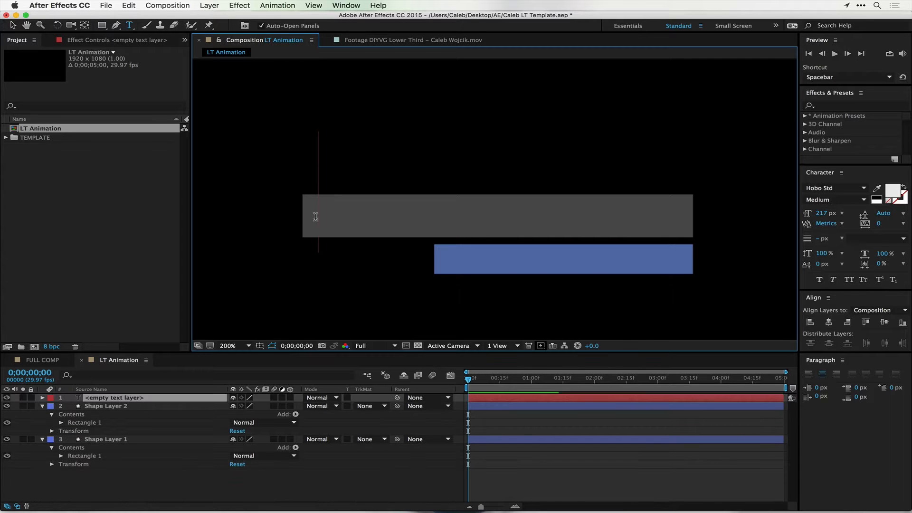
pyautogui.write('Cal')
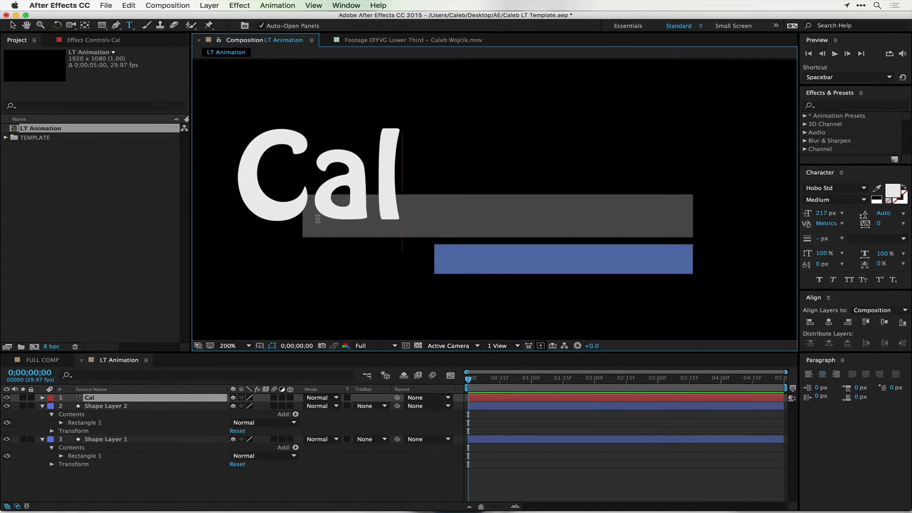
pyautogui.write('eb Wojcik')
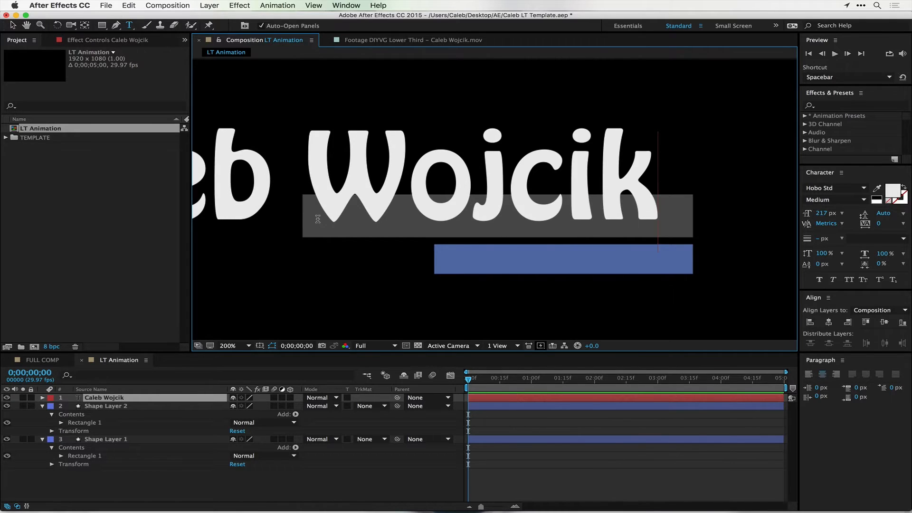
pyautogui.click(513, 398)
# Step: Set the name text's font to Helvetica Neue
pyautogui.click(829, 189)
pyautogui.write('Helvetica')
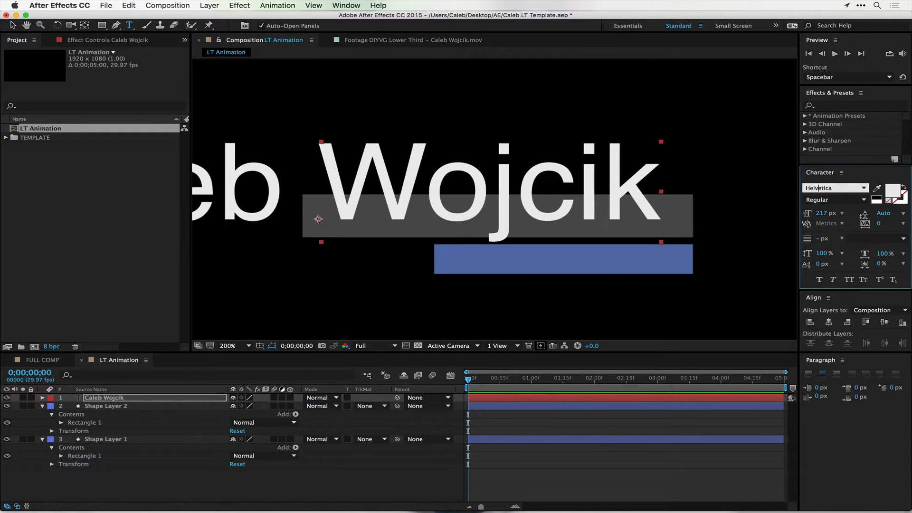
pyautogui.write(' Neue')
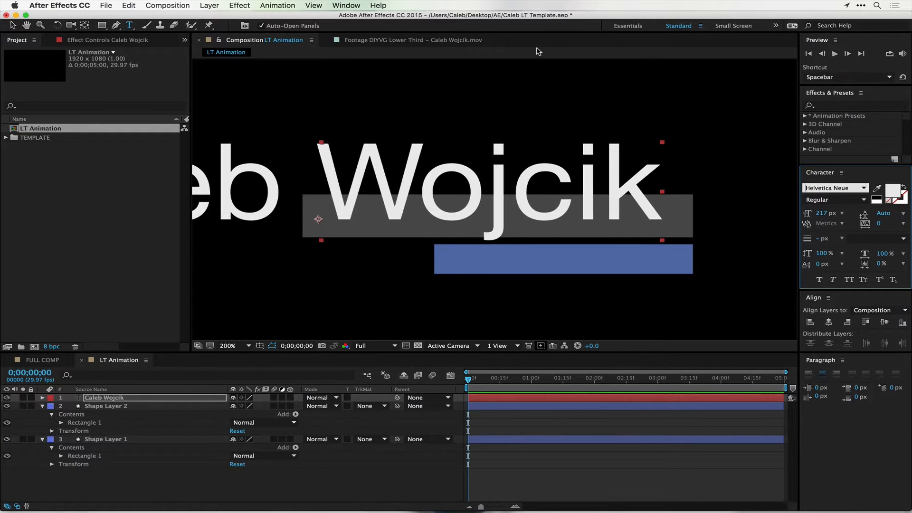
# Step: Reduce the name text to 63 px and position it inside the gray bar near its left end
pyautogui.click(13, 26)
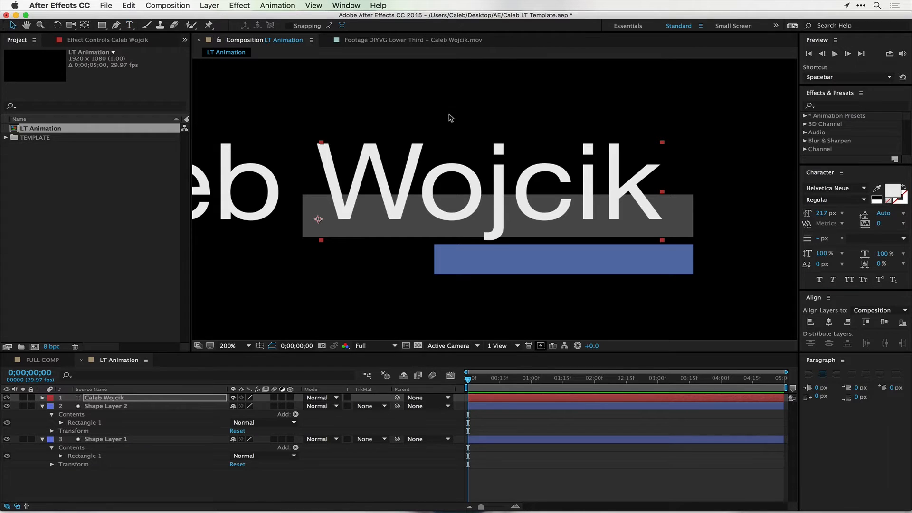
pyautogui.moveTo(548, 199); pyautogui.dragTo(672, 221)
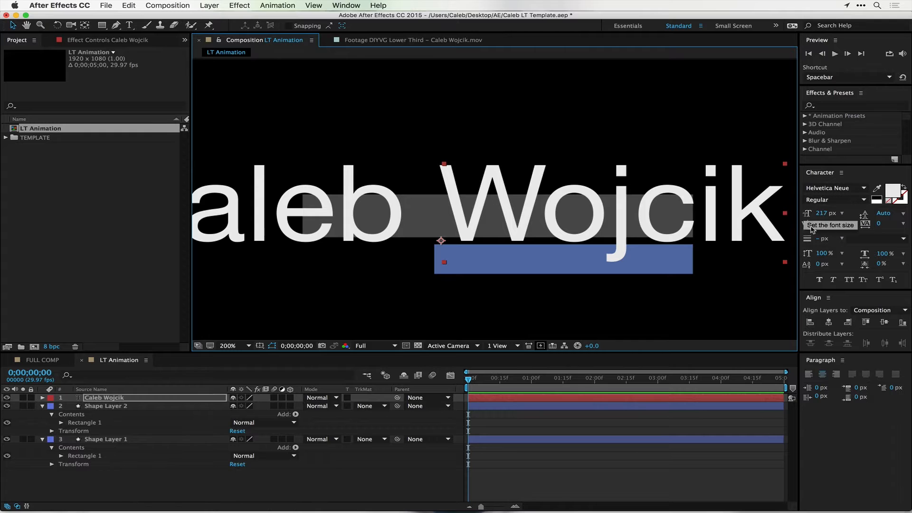
pyautogui.moveTo(822, 213); pyautogui.dragTo(746, 221)
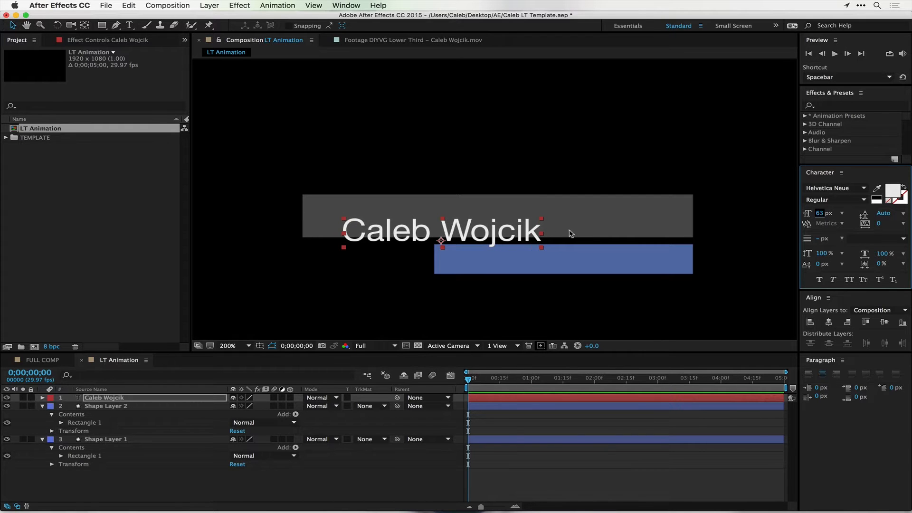
pyautogui.moveTo(488, 239); pyautogui.dragTo(458, 223)
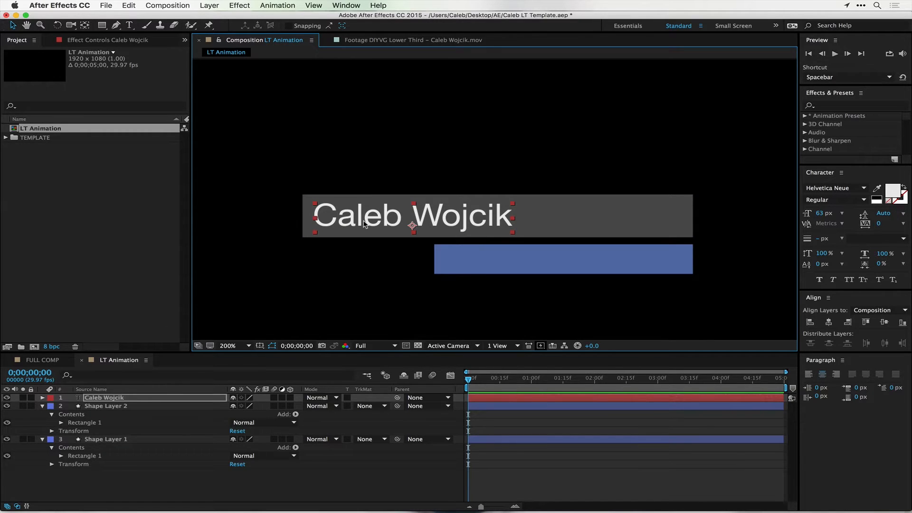
# Step: Duplicate the name text layer and move the copy onto the blue bar
pyautogui.click(113, 398)
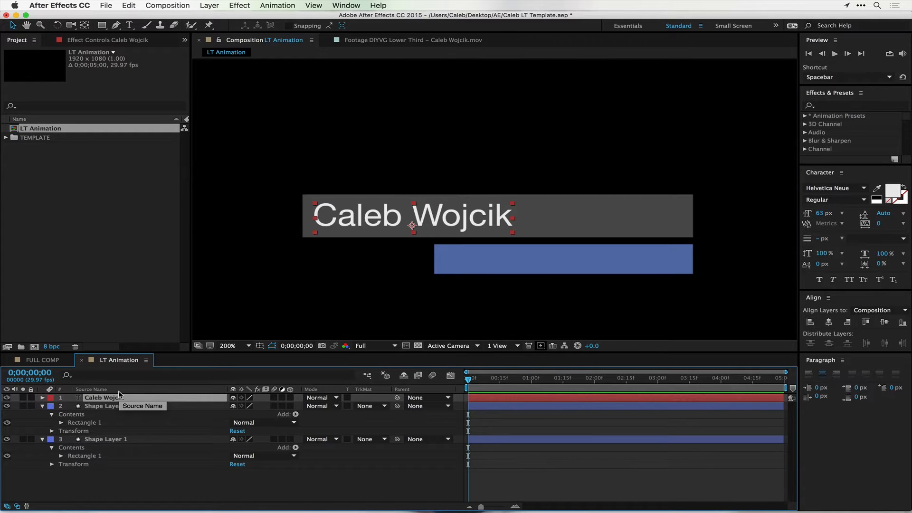
pyautogui.press('super+d')
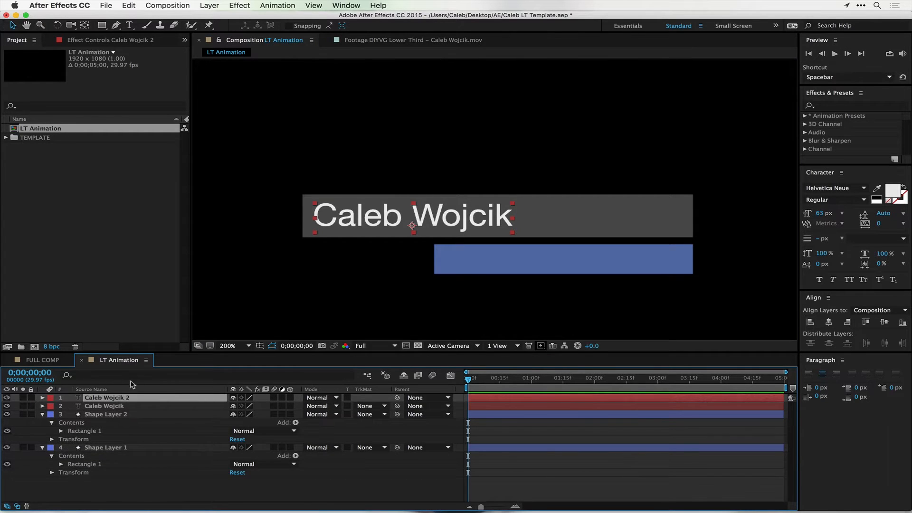
pyautogui.moveTo(475, 219); pyautogui.dragTo(638, 266)
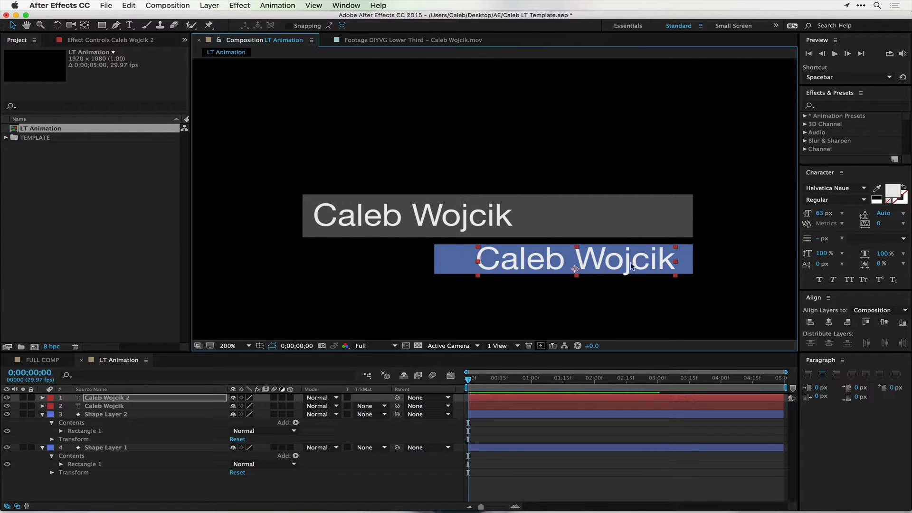
# Step: Replace the text of the copy on the blue bar with "DIY Video Guy"
pyautogui.doubleClick(605, 257)
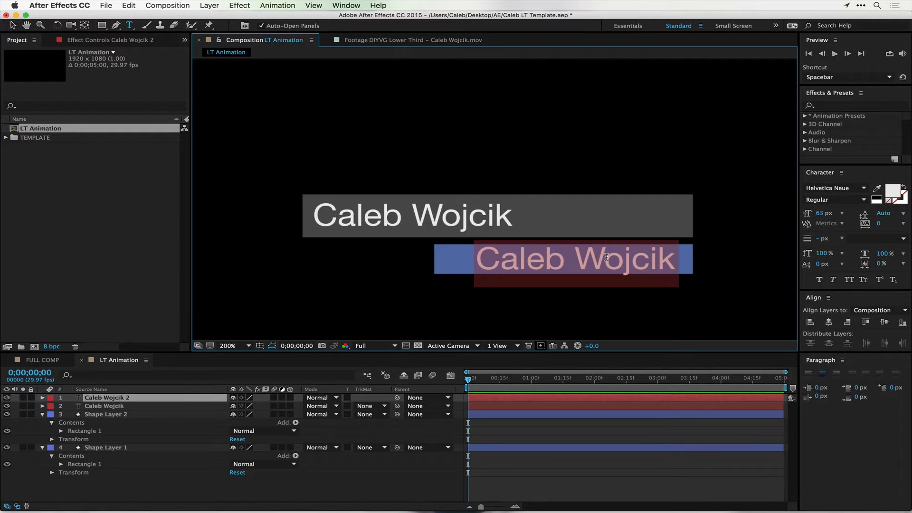
pyautogui.write('DIY')
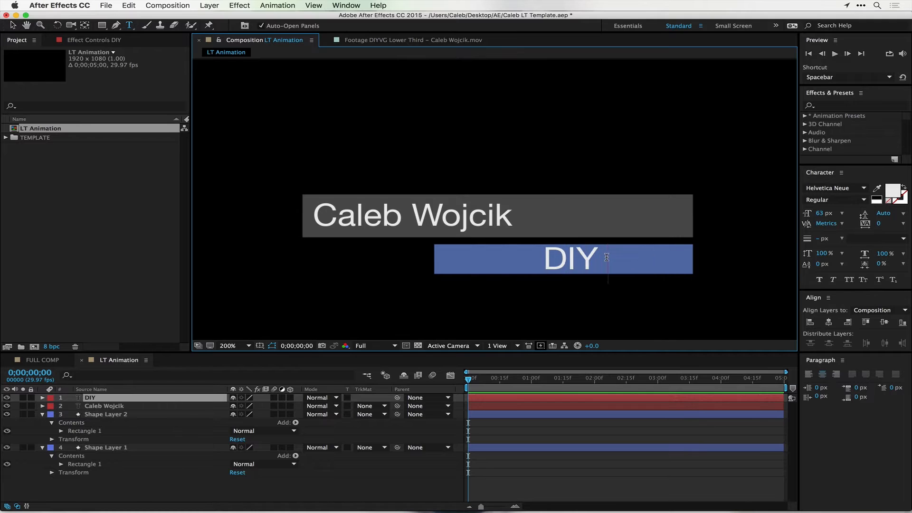
pyautogui.write(' Video Guy')
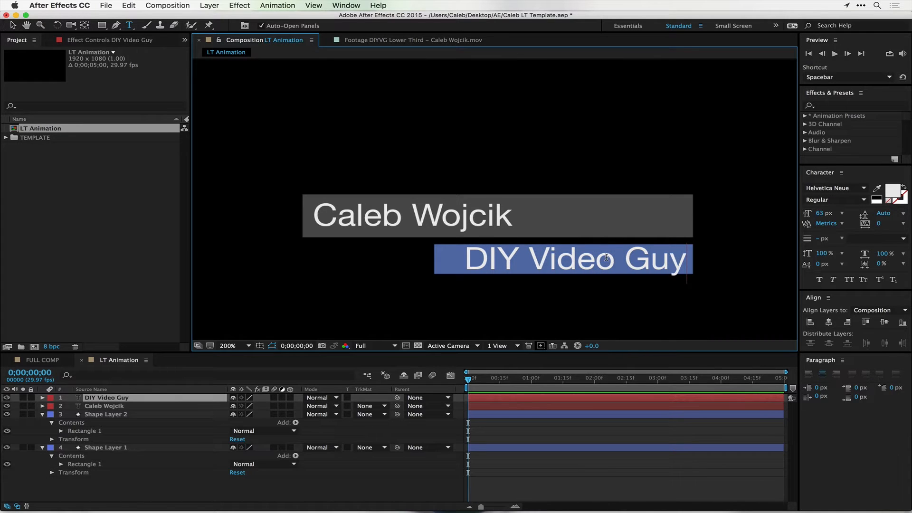
pyautogui.click(505, 399)
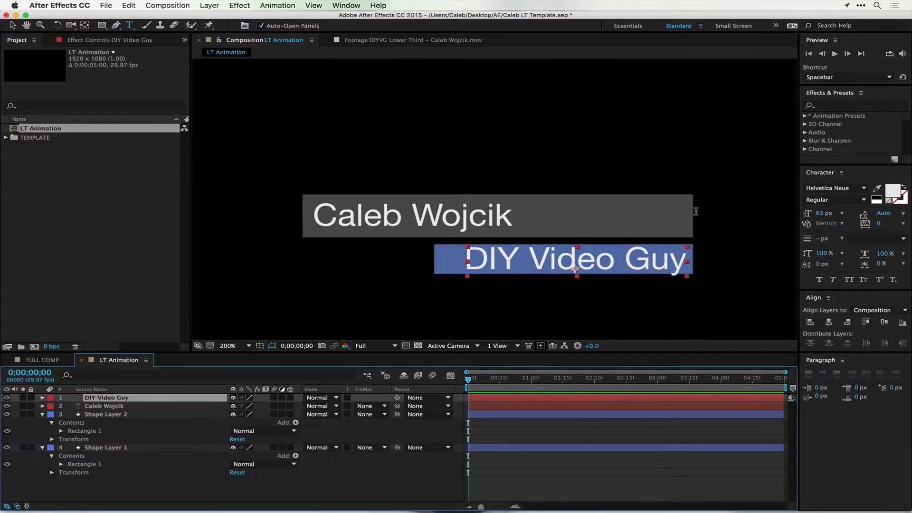
# Step: Reduce the DIY Video Guy text to 50 px and place it at the blue bar's left end, comparing it with FULL COMP
pyautogui.moveTo(823, 214); pyautogui.dragTo(811, 215)
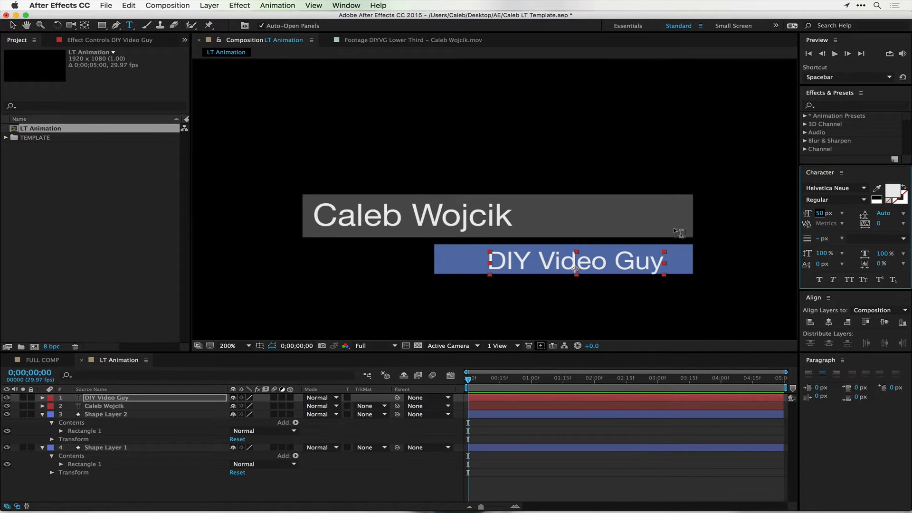
pyautogui.click(13, 26)
pyautogui.moveTo(611, 262); pyautogui.dragTo(600, 258)
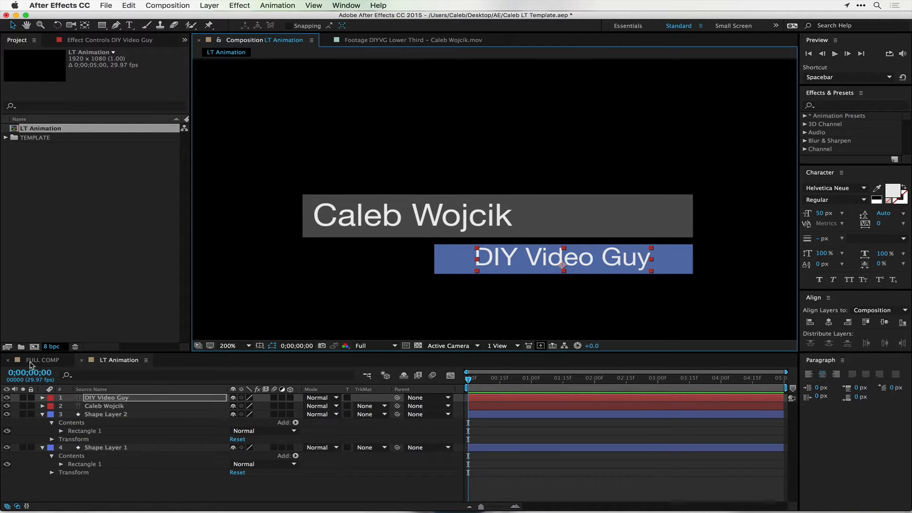
pyautogui.click(40, 361)
pyautogui.click(119, 361)
pyautogui.moveTo(518, 261); pyautogui.dragTo(479, 258)
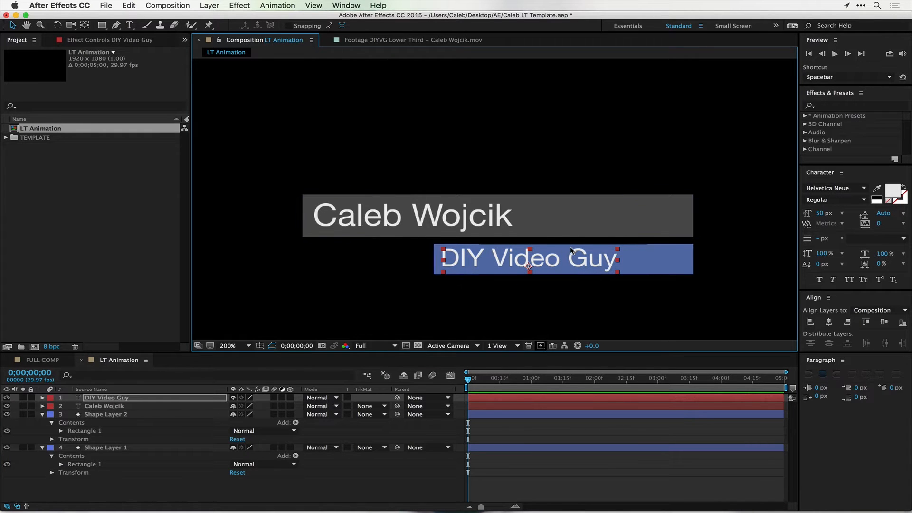
pyautogui.click(43, 359)
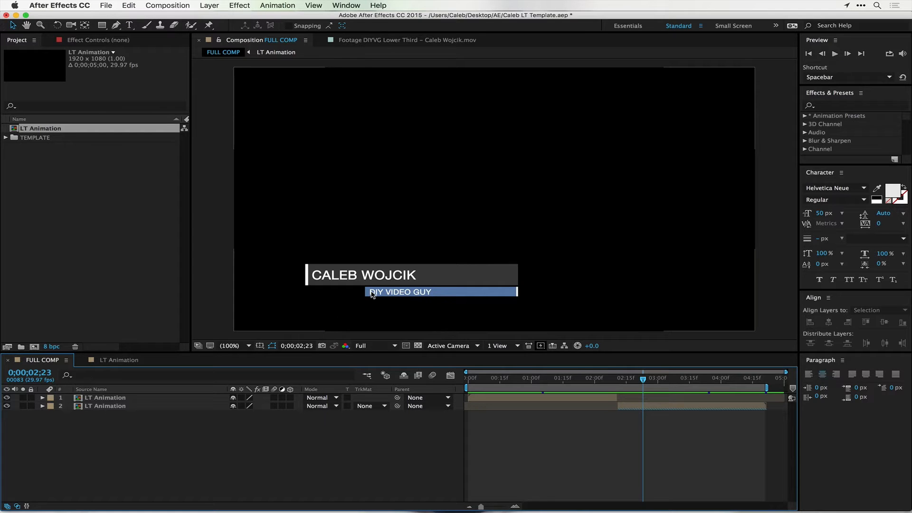
pyautogui.click(124, 363)
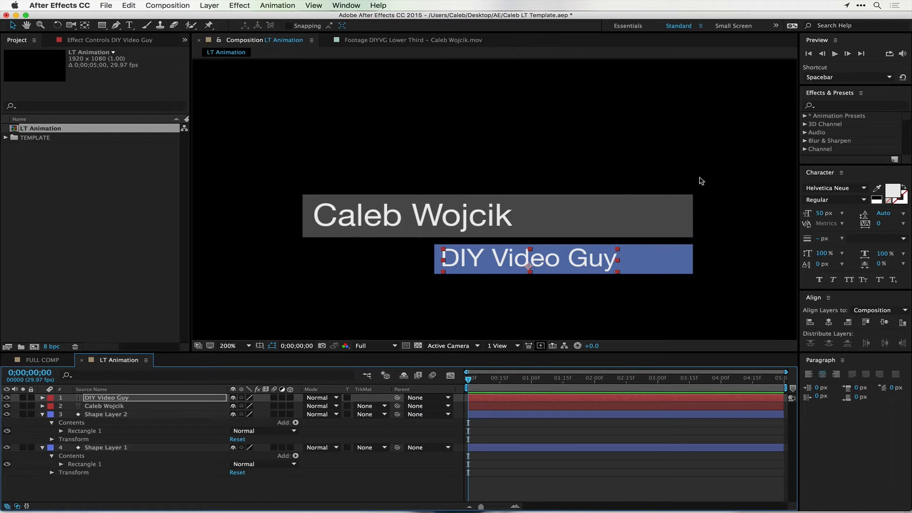
# Step: Rename the blue bar's layer as Subtitle Bar
pyautogui.click(660, 261)
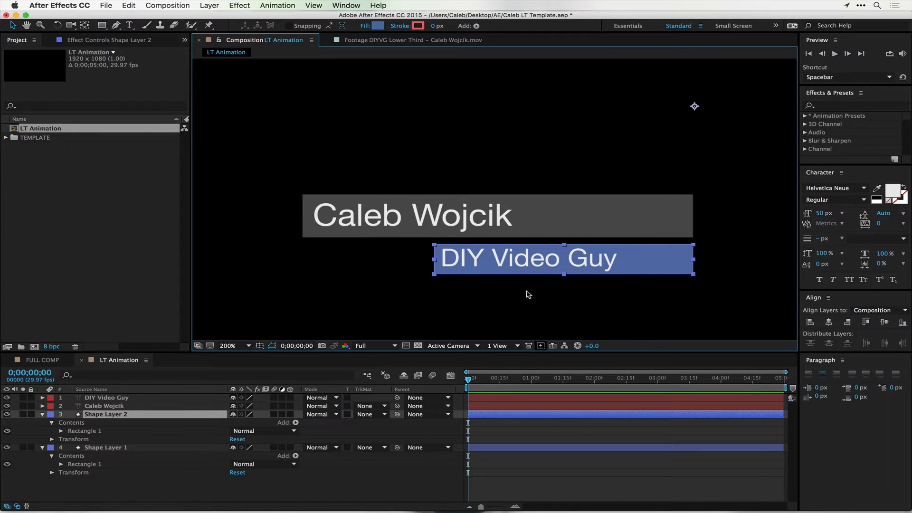
pyautogui.click(114, 416)
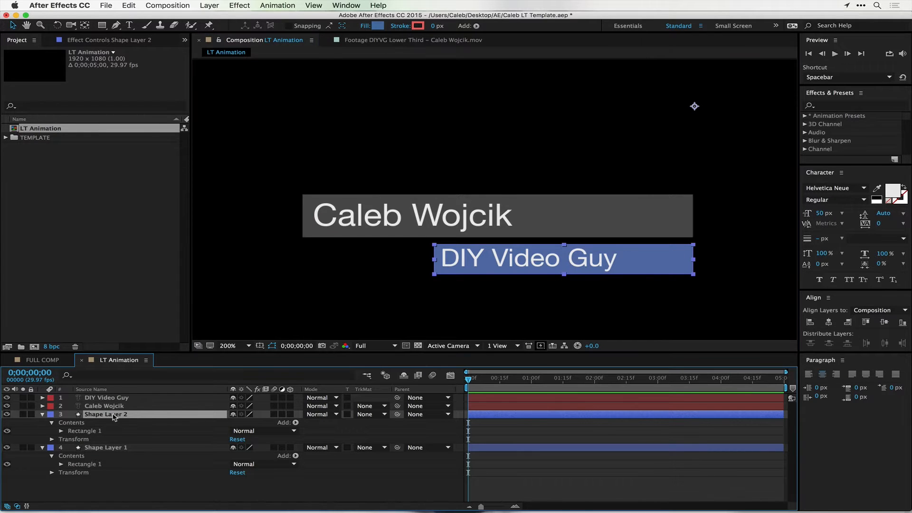
pyautogui.press('Return')
pyautogui.write('Subtitle Ba')
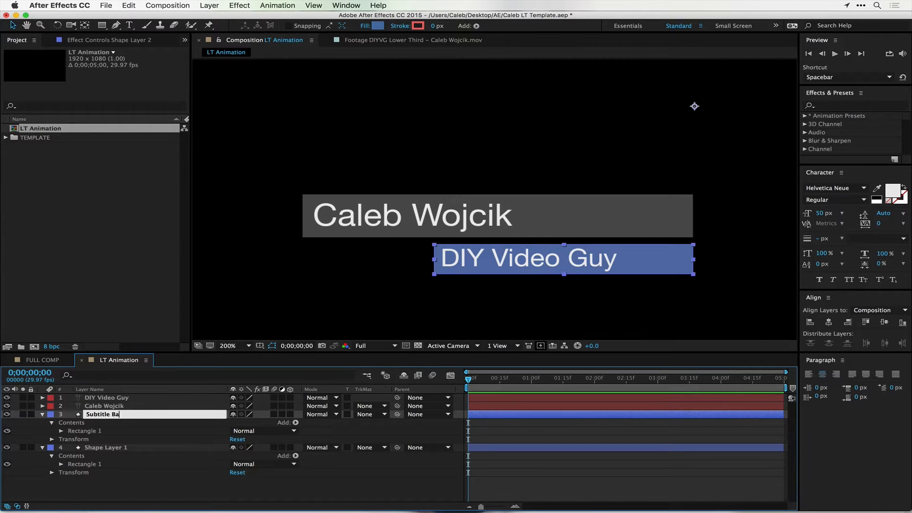
pyautogui.write('r')
pyautogui.press('Return')
# Step: Rename the gray bar's layer as Title Bar
pyautogui.click(106, 449)
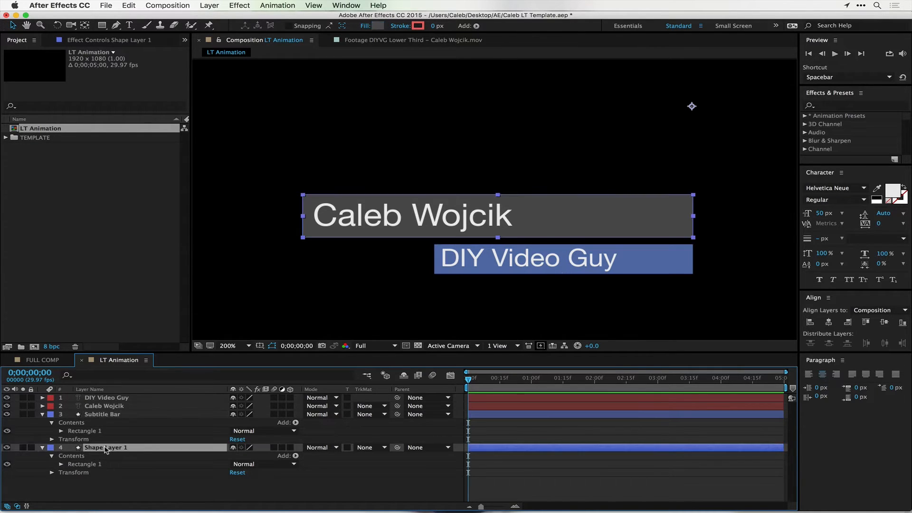
pyautogui.press('Return')
pyautogui.write('T')
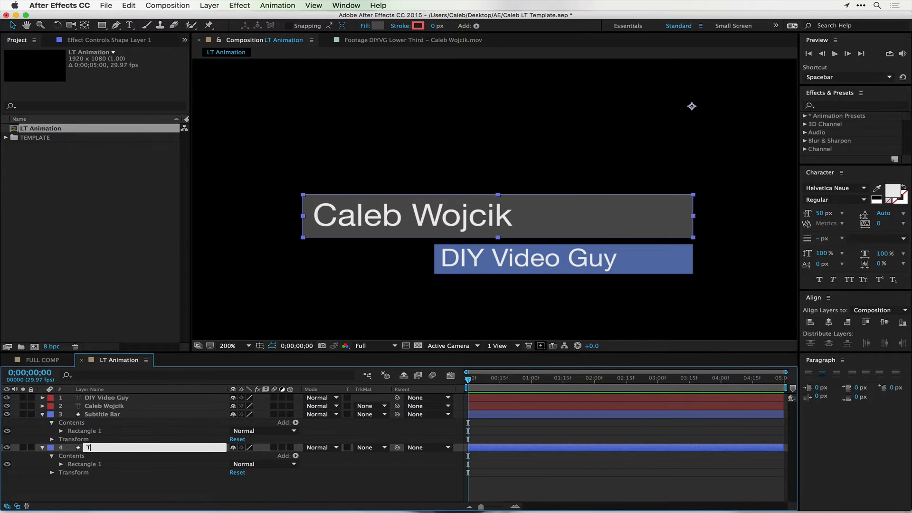
pyautogui.write('itle Bar')
pyautogui.press('Return')
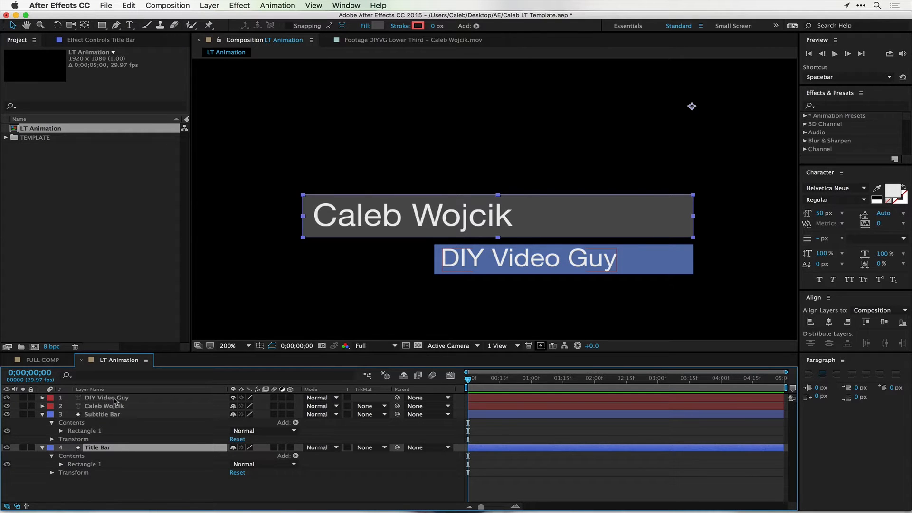
# Step: Reorder the layers so DIY Video Guy sits directly above Subtitle Bar, both beneath the Title Bar layer
pyautogui.moveTo(114, 402); pyautogui.dragTo(112, 470)
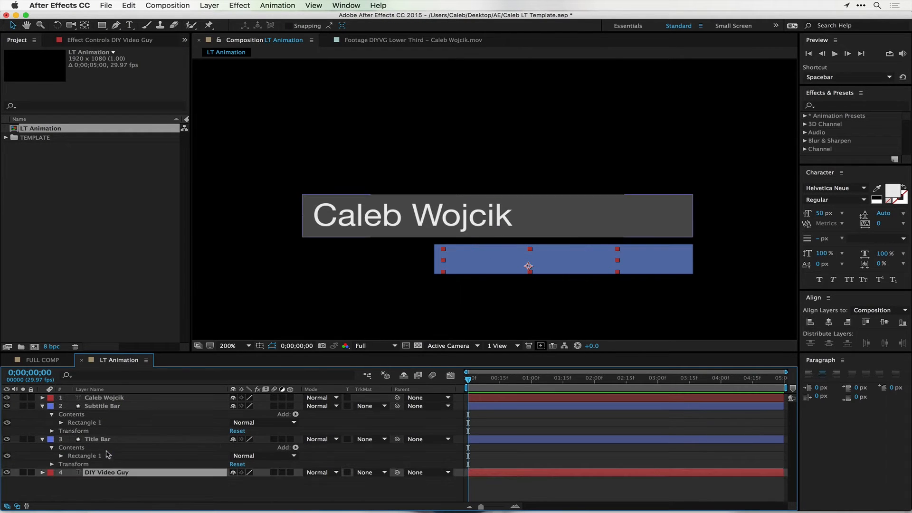
pyautogui.moveTo(107, 408); pyautogui.dragTo(107, 491)
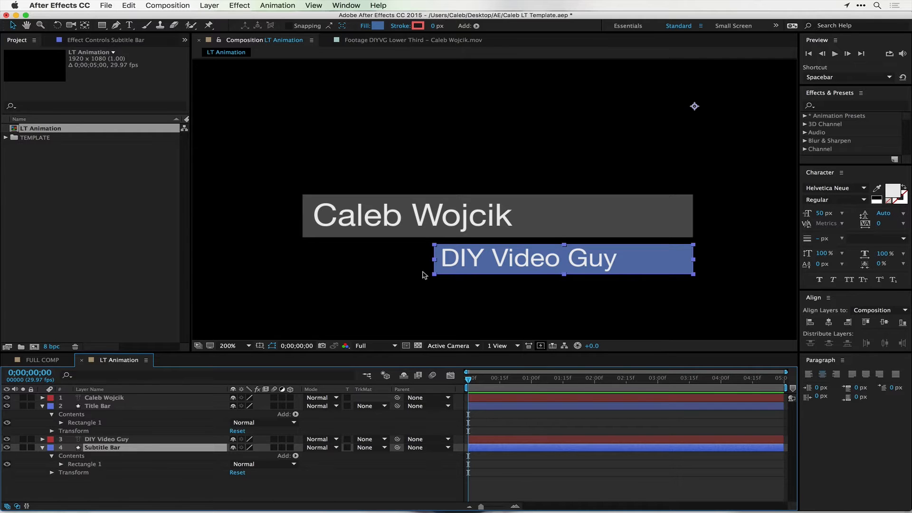
# Step: Reduce the blue subtitle bar's height and move it up to restore the small gap beneath the gray bar
pyautogui.click(564, 277)
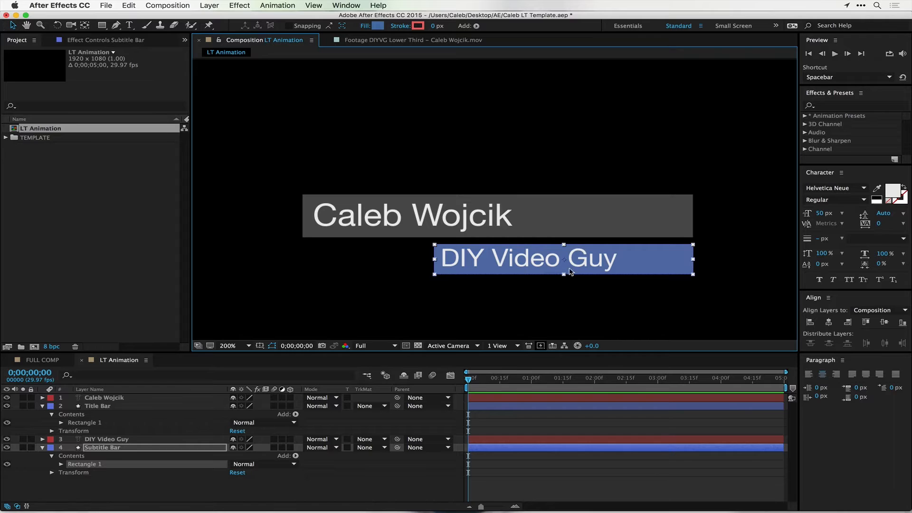
pyautogui.moveTo(564, 274); pyautogui.dragTo(561, 269)
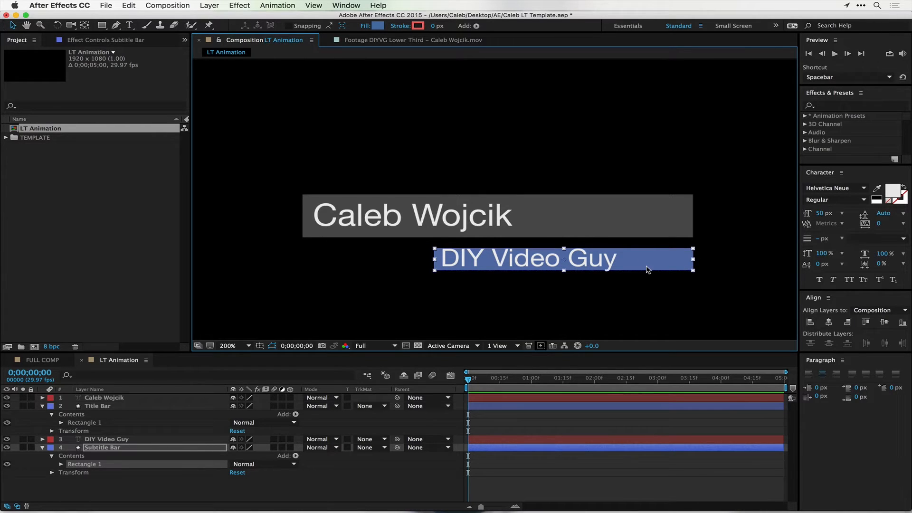
pyautogui.moveTo(642, 268); pyautogui.dragTo(644, 263)
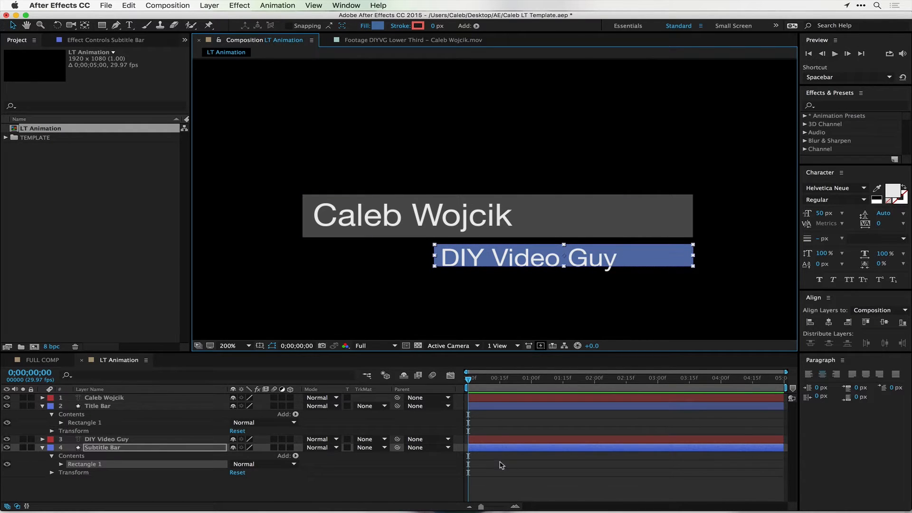
# Step: Reduce the DIY Video Guy text to 36 px and reposition it at the left end of the blue bar
pyautogui.click(503, 439)
pyautogui.moveTo(816, 212); pyautogui.dragTo(810, 212)
pyautogui.moveTo(530, 265); pyautogui.dragTo(511, 260)
pyautogui.moveTo(820, 213); pyautogui.dragTo(817, 213)
pyautogui.moveTo(531, 257); pyautogui.dragTo(520, 257)
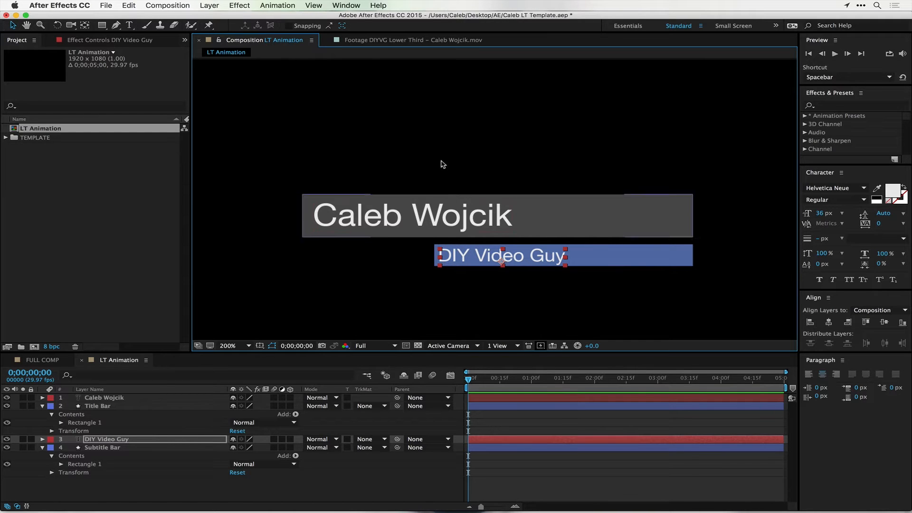
# Step: Compare the LT Animation layout with FULL COMP and examine how the finished lower third animates
pyautogui.click(423, 212)
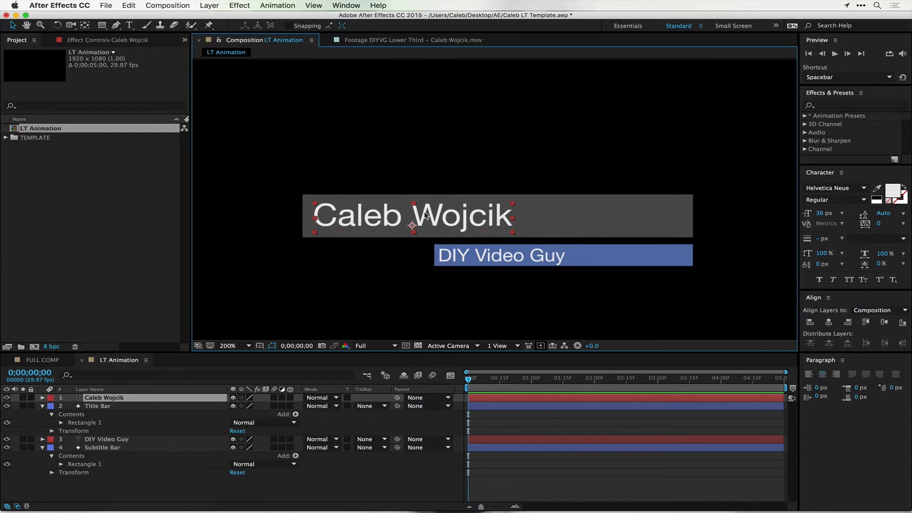
pyautogui.click(40, 360)
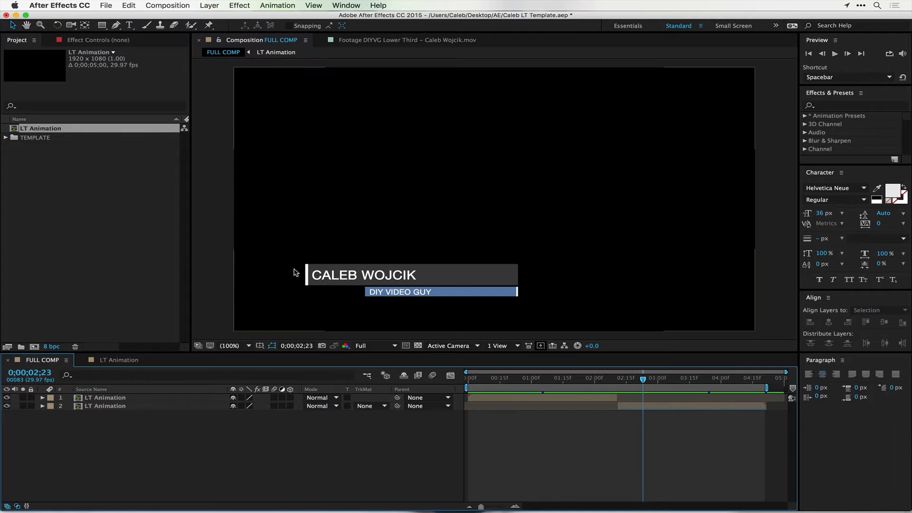
pyautogui.click(135, 364)
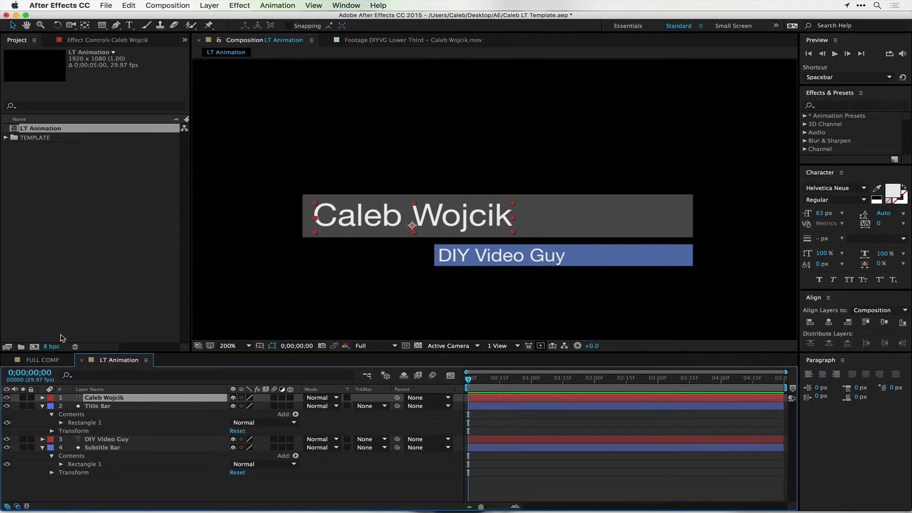
pyautogui.click(44, 361)
pyautogui.moveTo(468, 378); pyautogui.dragTo(498, 378)
pyautogui.press('space')
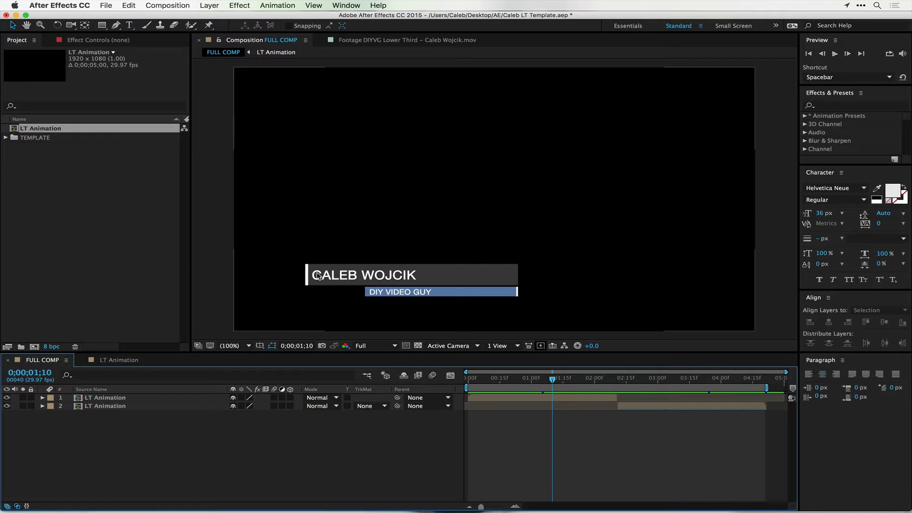
pyautogui.click(131, 360)
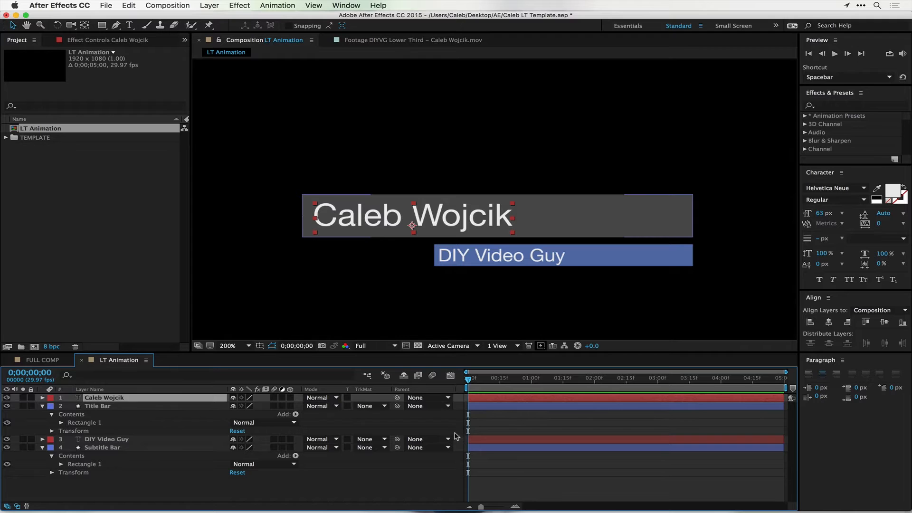
# Step: Move the Title Bar's anchor point to the middle of the bar's left edge with the Pan Behind tool
pyautogui.click(490, 407)
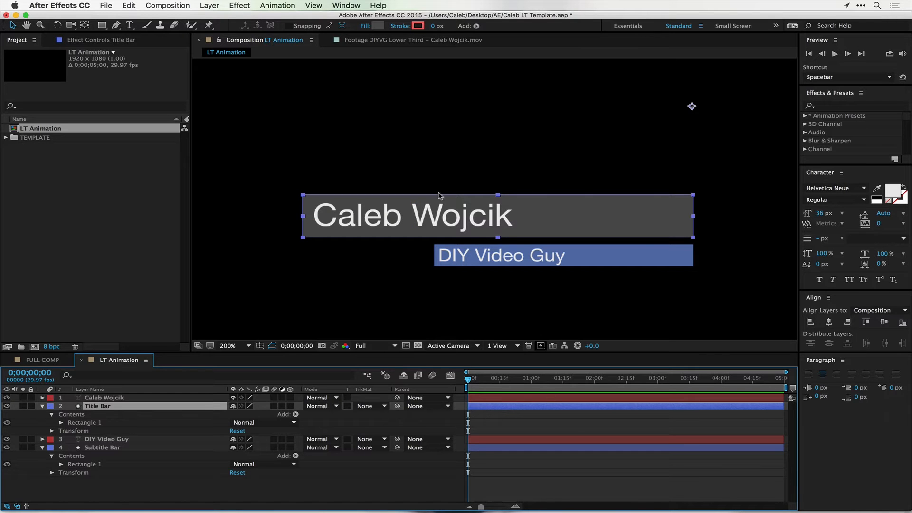
pyautogui.click(85, 24)
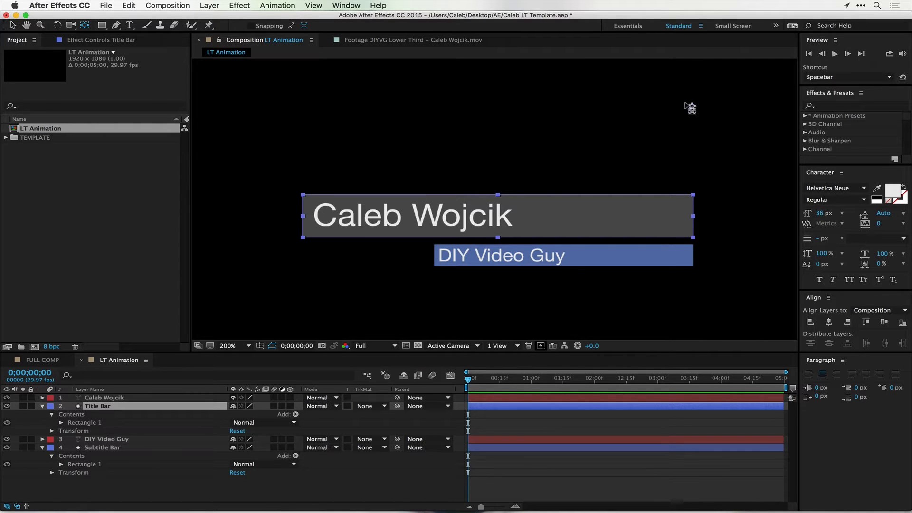
pyautogui.click(691, 104)
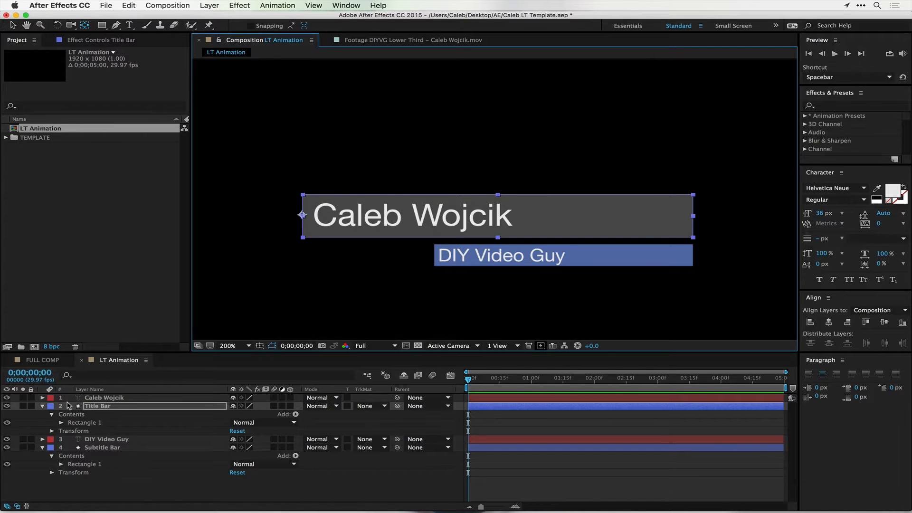
# Step: Show the Title Bar's Scale property and unlink its proportions, trying proportional and horizontal scaling and undoing both changes
pyautogui.click(100, 408)
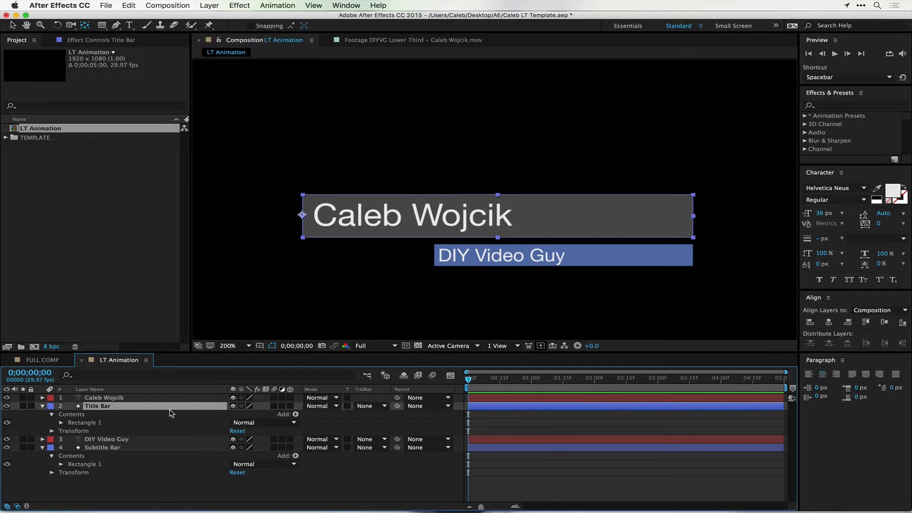
pyautogui.press('s')
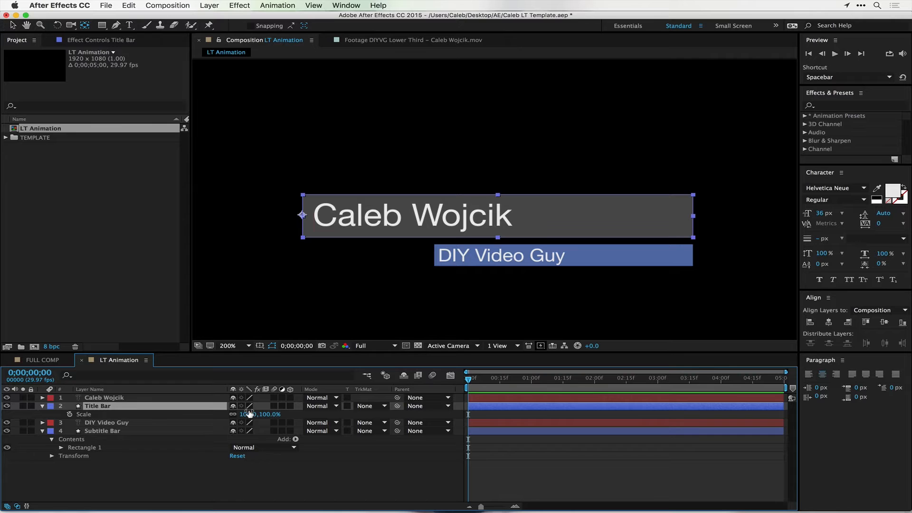
pyautogui.moveTo(248, 412)
pyautogui.mouseDown()
pyautogui.moveTo(212, 412)
pyautogui.moveTo(246, 414)
pyautogui.moveTo(231, 416)
pyautogui.mouseUp()
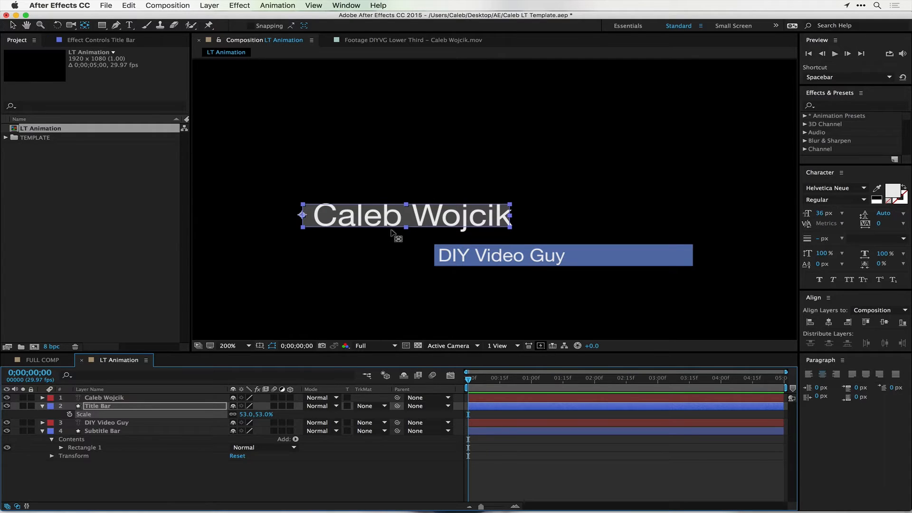
pyautogui.press('super+z')
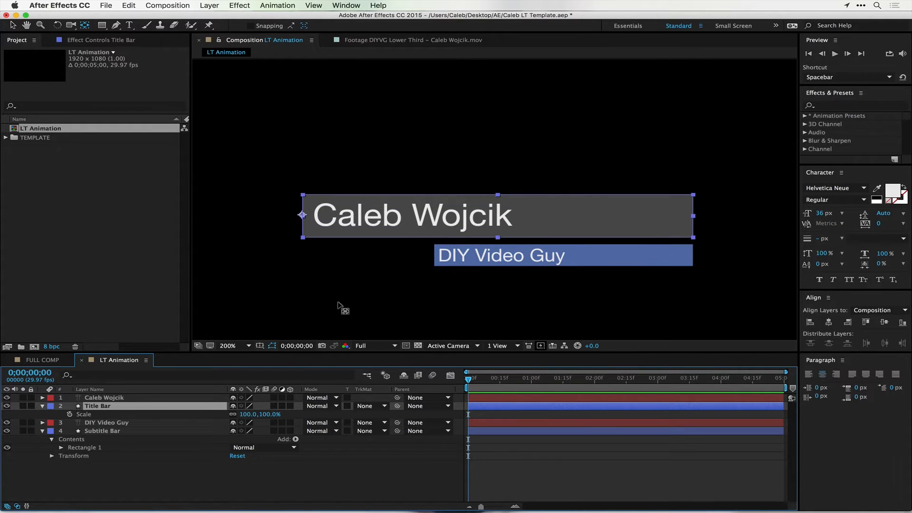
pyautogui.click(233, 415)
pyautogui.moveTo(252, 414); pyautogui.dragTo(204, 423)
pyautogui.press('super+z')
# Step: Keyframe the Title Bar's horizontal scale at 100% at 0;00;01;01 and 0% at 0;00;00;00
pyautogui.moveTo(472, 378); pyautogui.dragTo(535, 383)
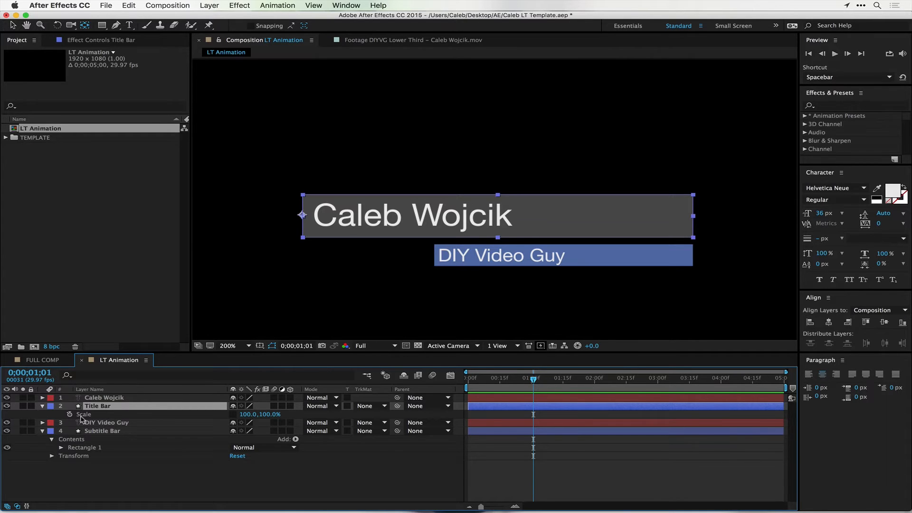
pyautogui.click(71, 416)
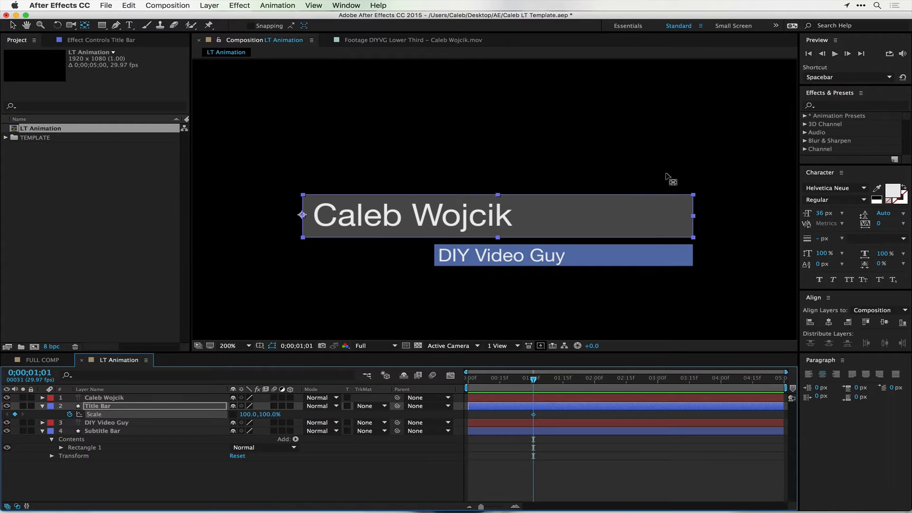
pyautogui.moveTo(534, 379); pyautogui.dragTo(468, 379)
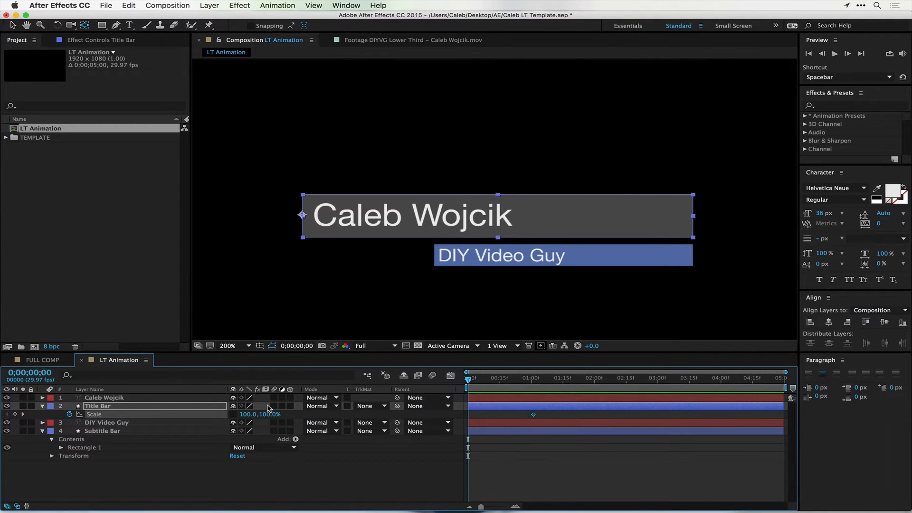
pyautogui.moveTo(249, 415); pyautogui.dragTo(243, 415)
pyautogui.click(246, 415)
pyautogui.press('Return')
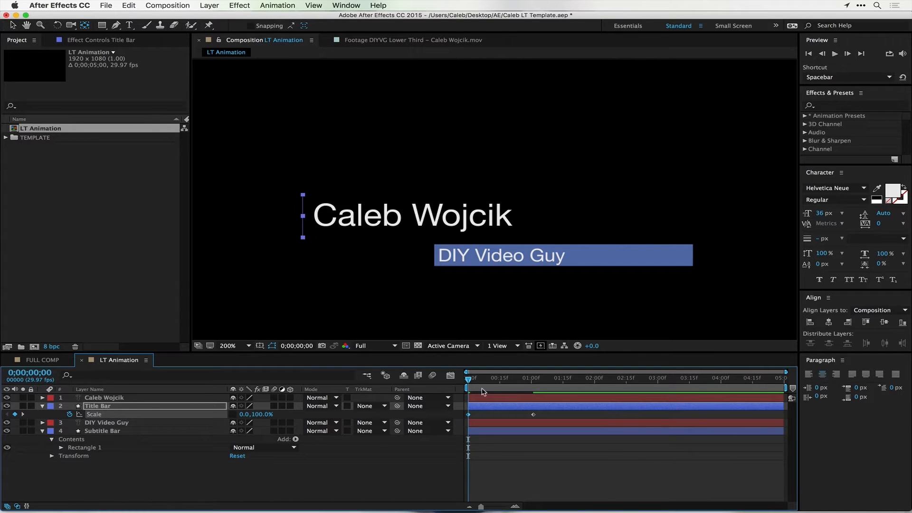
# Step: Shorten the work area to end at about 0;00;01;20 and preview the gray bar's animation
pyautogui.press('space')
pyautogui.press('space')
pyautogui.moveTo(783, 382); pyautogui.dragTo(575, 387)
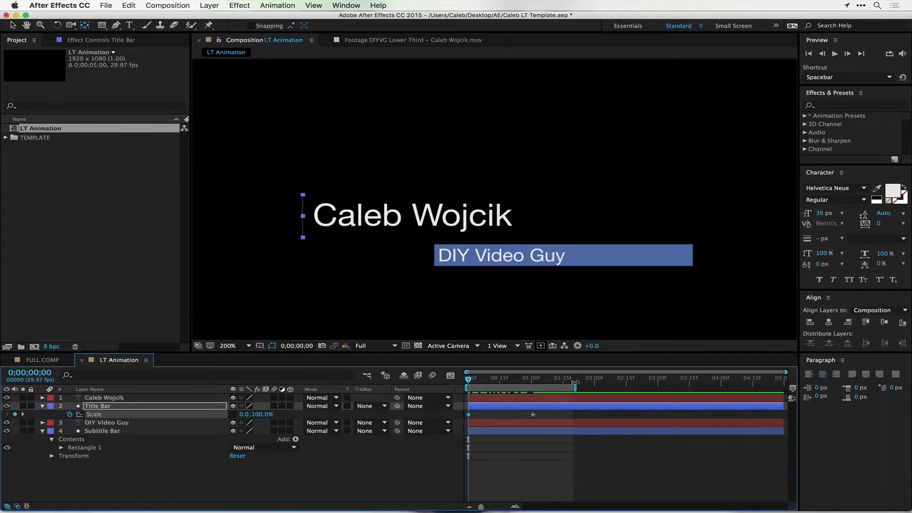
pyautogui.press('space')
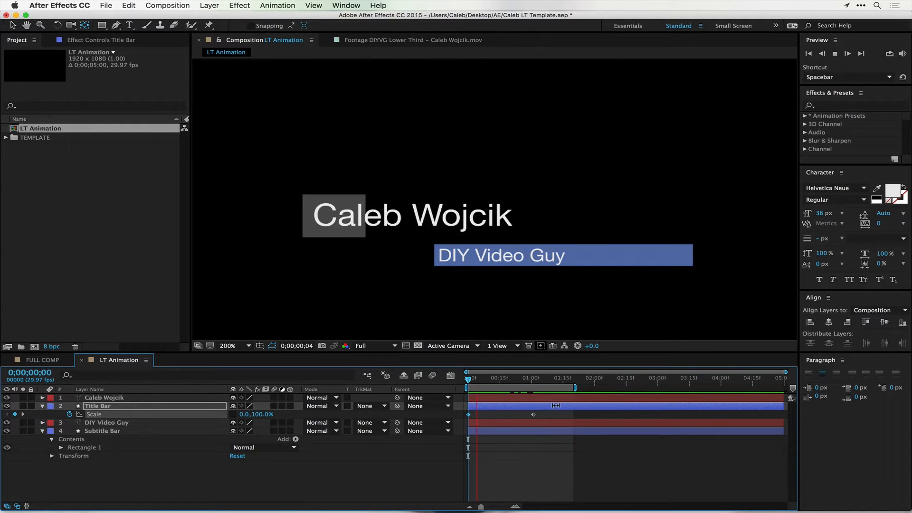
pyautogui.press('space')
# Step: Move the Title Bar's 100% scale keyframe to about frame 22, apply Easy Ease to both scale keyframes and check the motion
pyautogui.moveTo(534, 417); pyautogui.dragTo(517, 419)
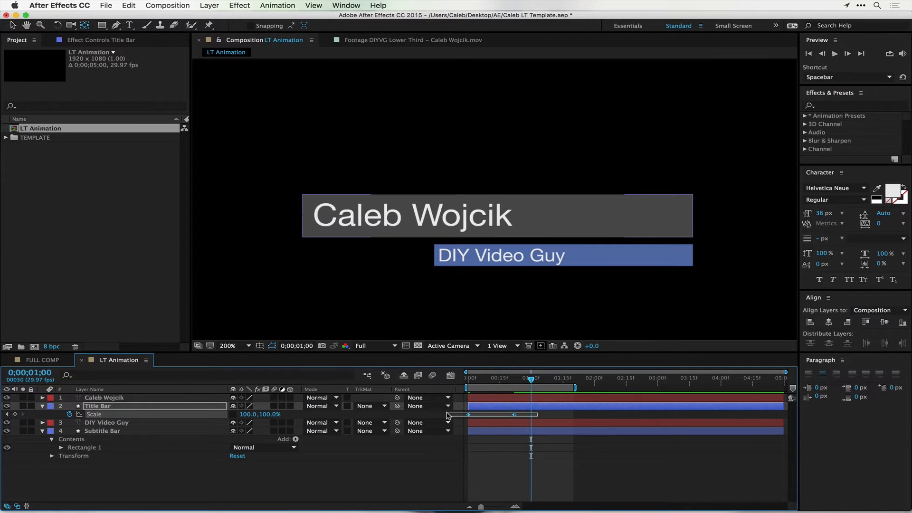
pyautogui.rightClick(515, 417)
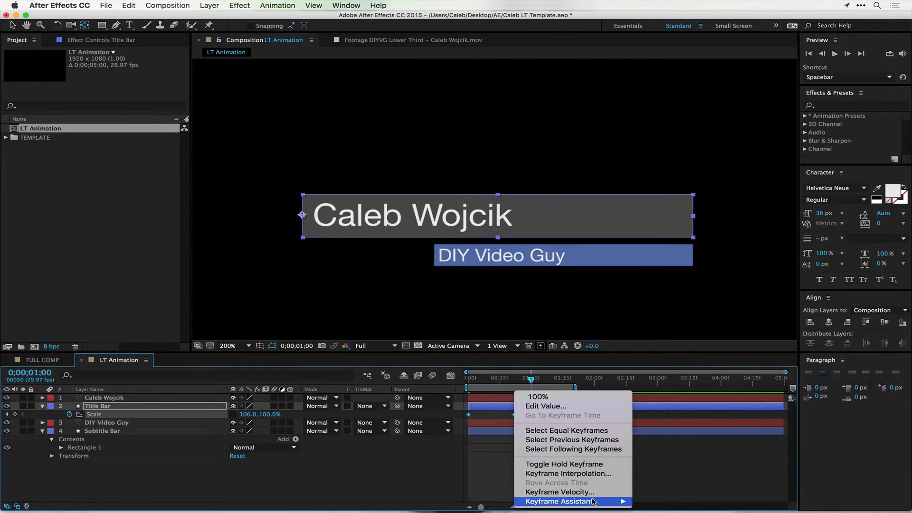
pyautogui.moveTo(589, 502)
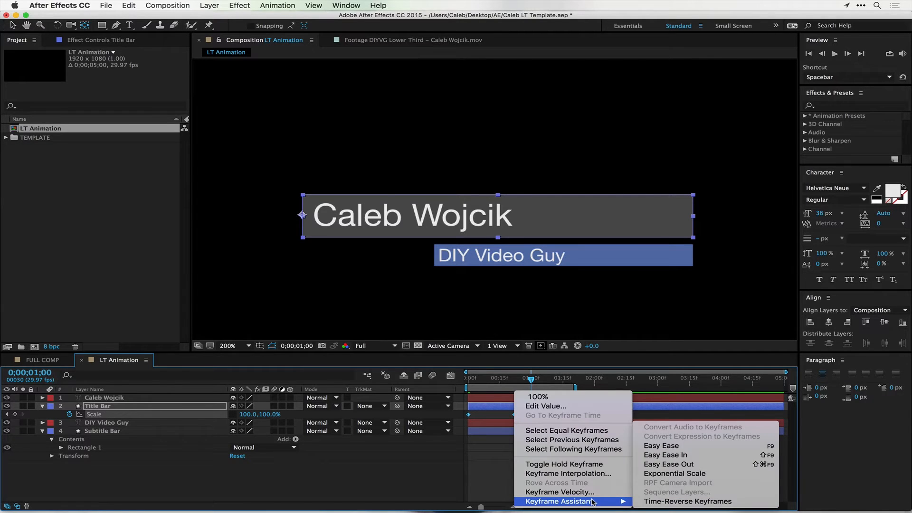
pyautogui.click(674, 447)
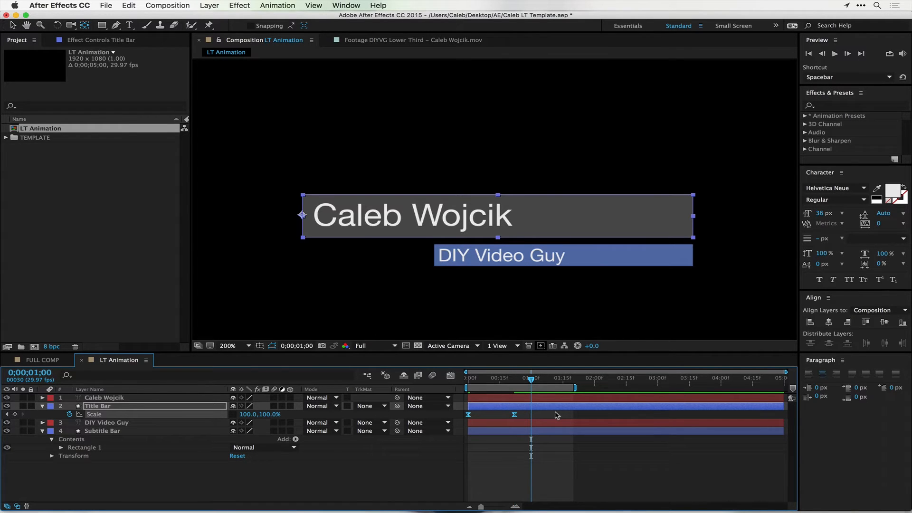
pyautogui.moveTo(481, 385); pyautogui.dragTo(504, 380)
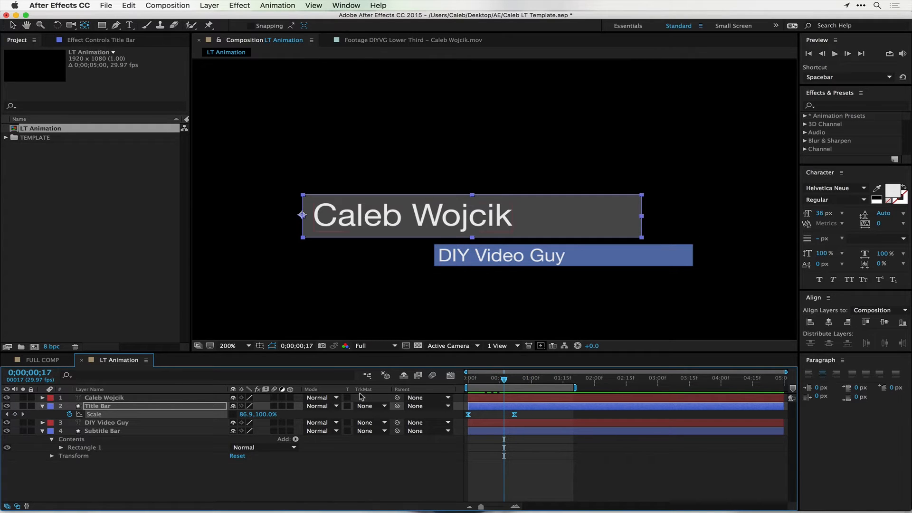
# Step: Duplicate the Title Bar layer, place the copy above the name text layer and rename it Track Mat
pyautogui.click(134, 406)
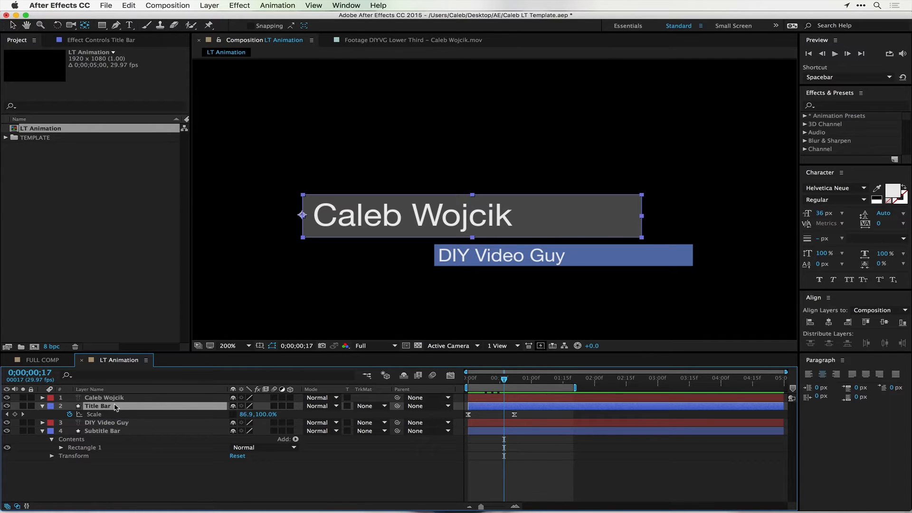
pyautogui.press('super+d')
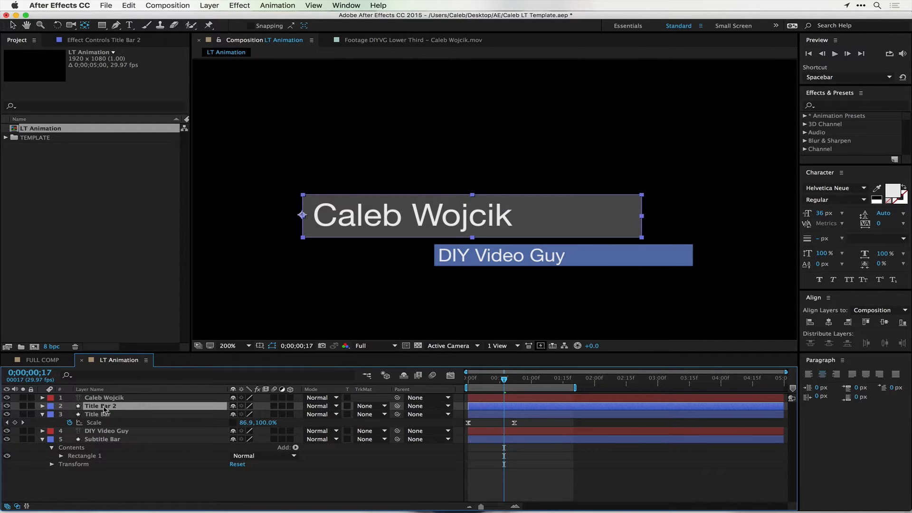
pyautogui.moveTo(105, 408); pyautogui.dragTo(107, 398)
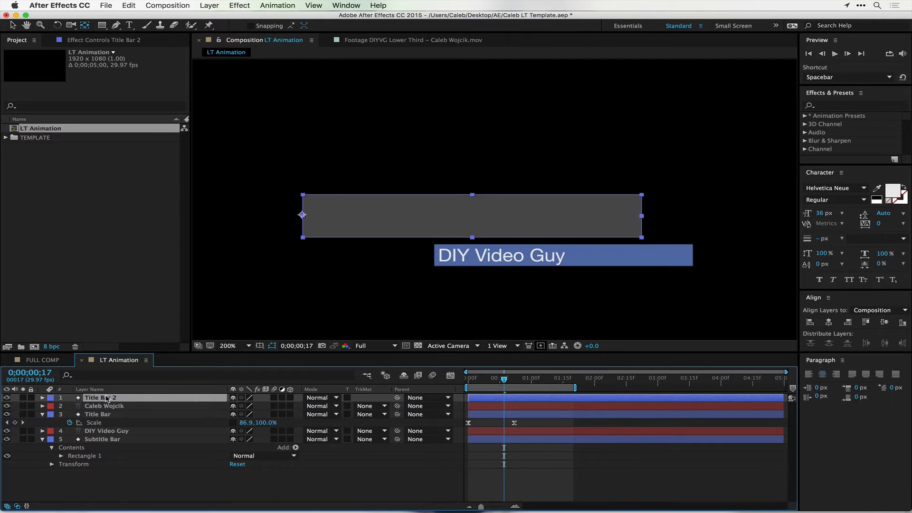
pyautogui.press('Return')
pyautogui.write('Track Mat')
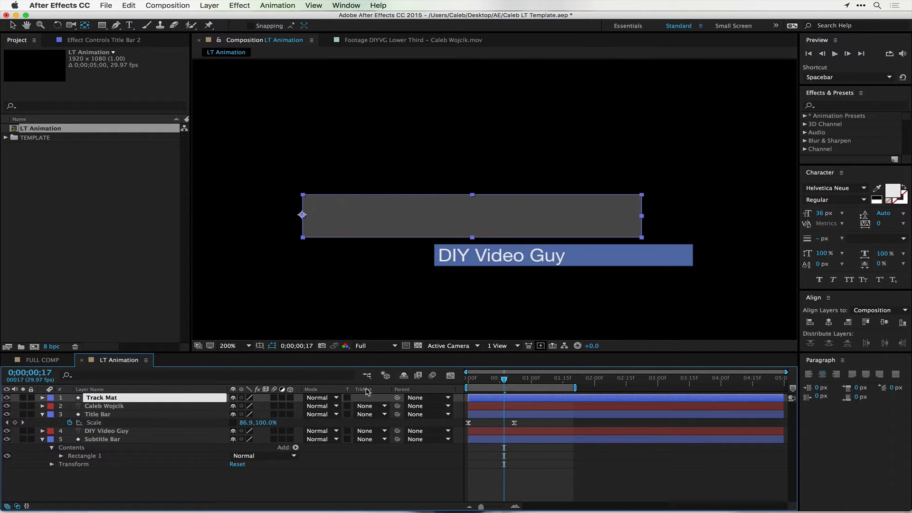
# Step: Set the name text layer's track matte to Alpha Matte "Track Mat" and preview the reveal from the start
pyautogui.click(116, 407)
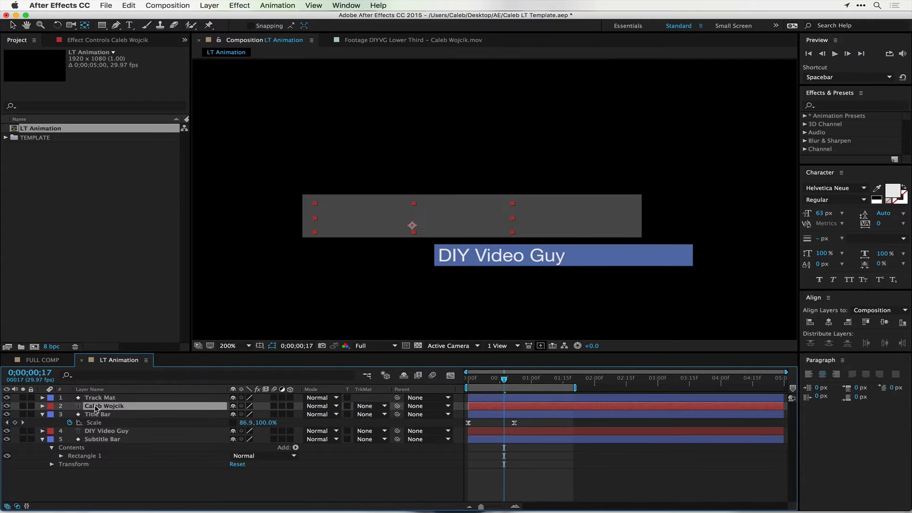
pyautogui.click(367, 406)
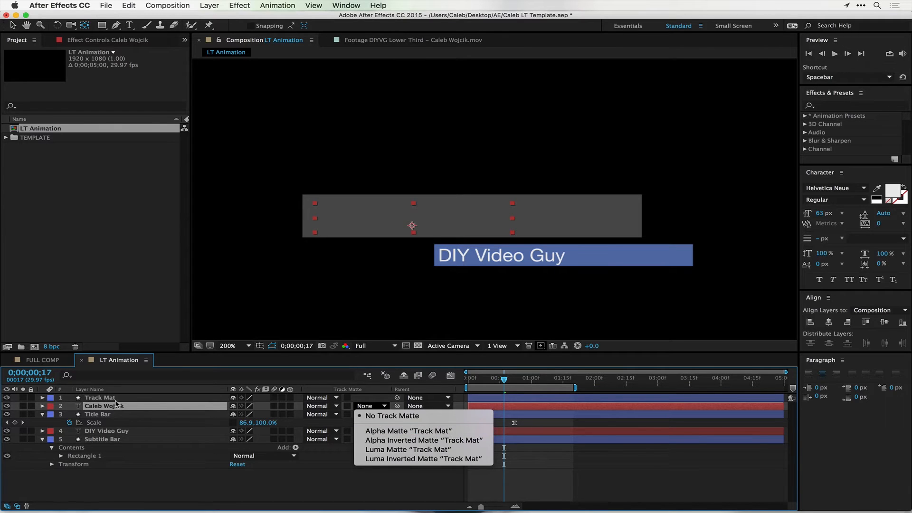
pyautogui.click(395, 431)
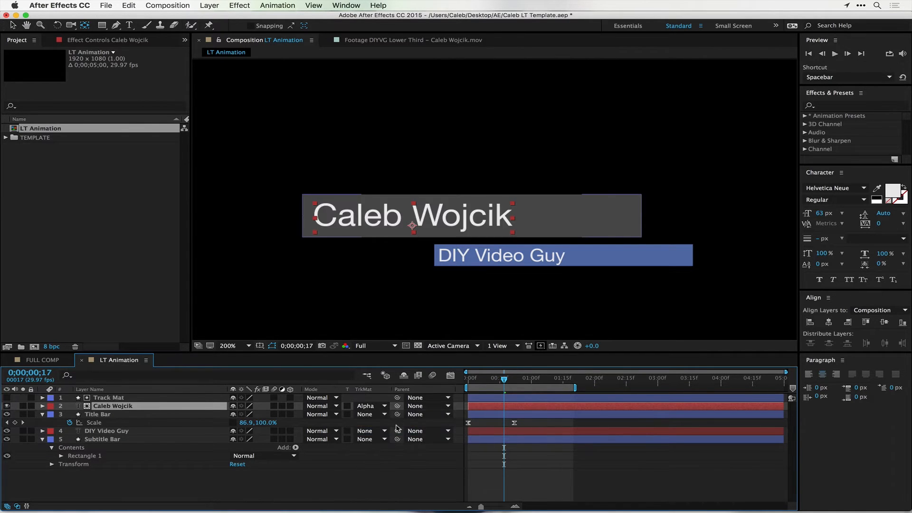
pyautogui.click(502, 396)
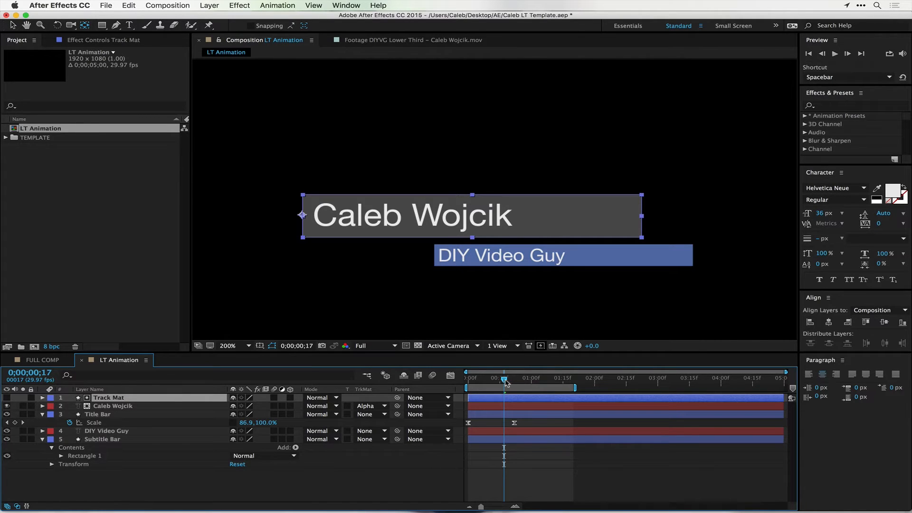
pyautogui.moveTo(504, 380); pyautogui.dragTo(447, 386)
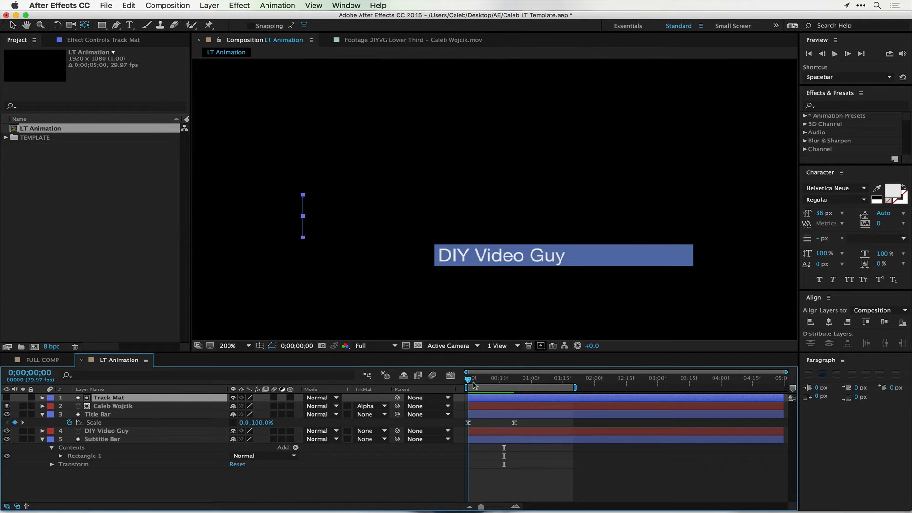
pyautogui.press('space')
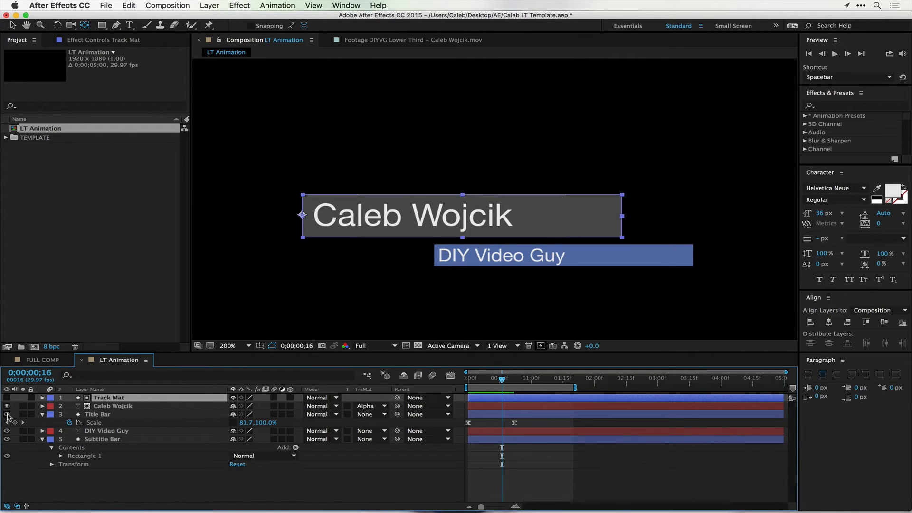
# Step: Temporarily hide the Title Bar, restore it, and scrub through the timeline to check the name text's matte reveal
pyautogui.click(98, 415)
pyautogui.click(7, 414)
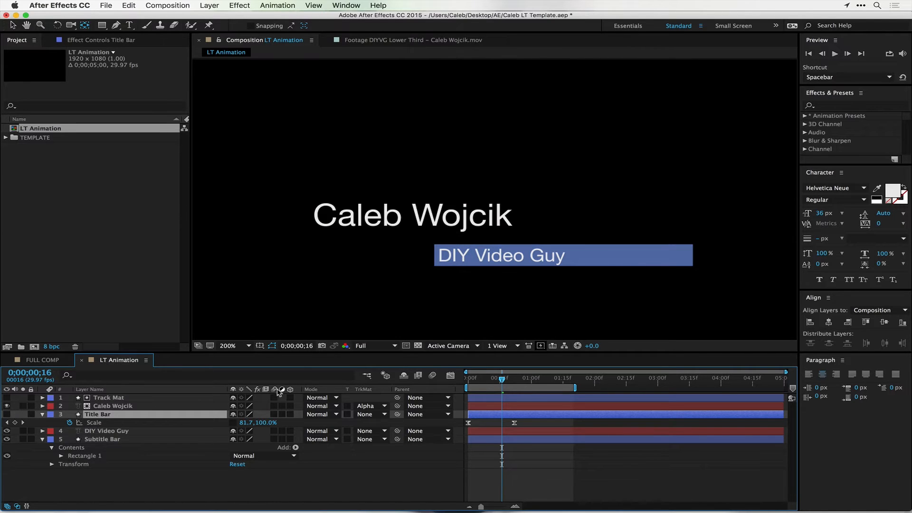
pyautogui.moveTo(499, 380)
pyautogui.mouseDown()
pyautogui.moveTo(466, 381)
pyautogui.moveTo(526, 380)
pyautogui.moveTo(450, 391)
pyautogui.moveTo(502, 380)
pyautogui.moveTo(482, 380)
pyautogui.mouseUp()
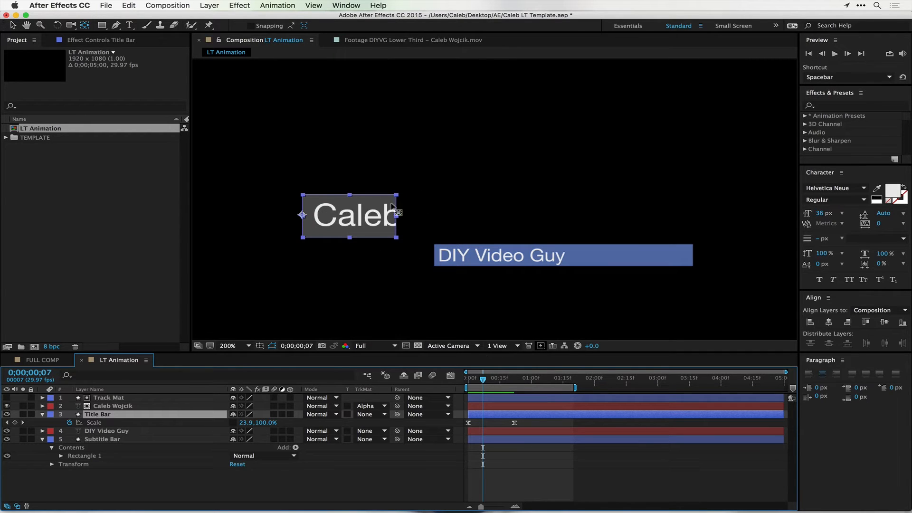
pyautogui.moveTo(483, 379); pyautogui.dragTo(548, 382)
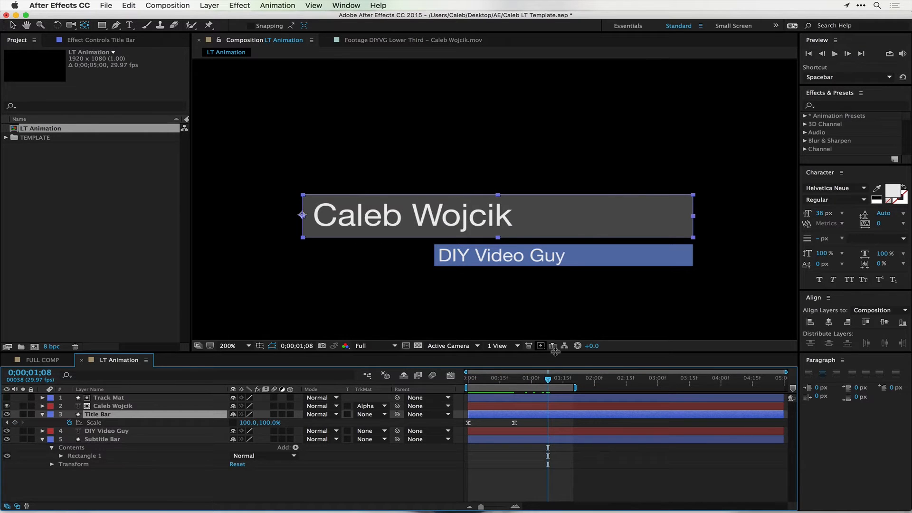
# Step: Move the Subtitle Bar's anchor point to its right edge and copy the Title Bar's two scale keyframes
pyautogui.click(575, 251)
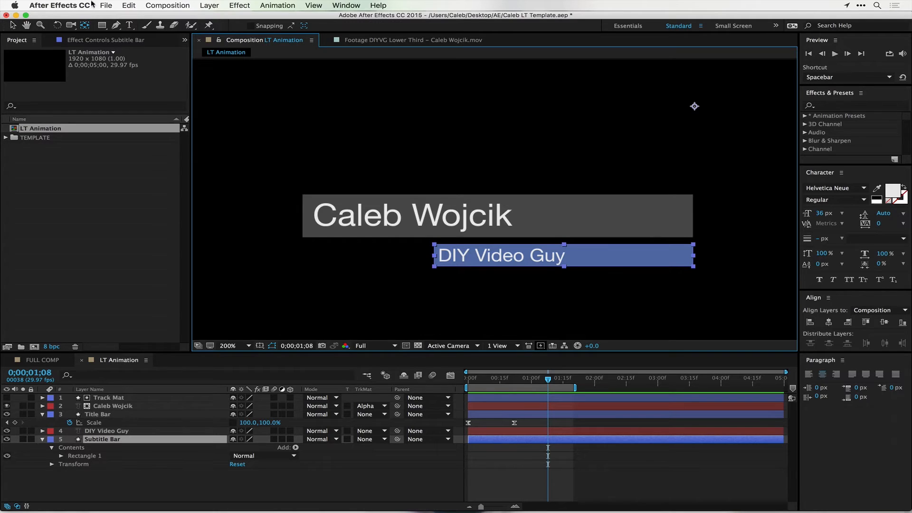
pyautogui.moveTo(695, 106); pyautogui.dragTo(690, 251)
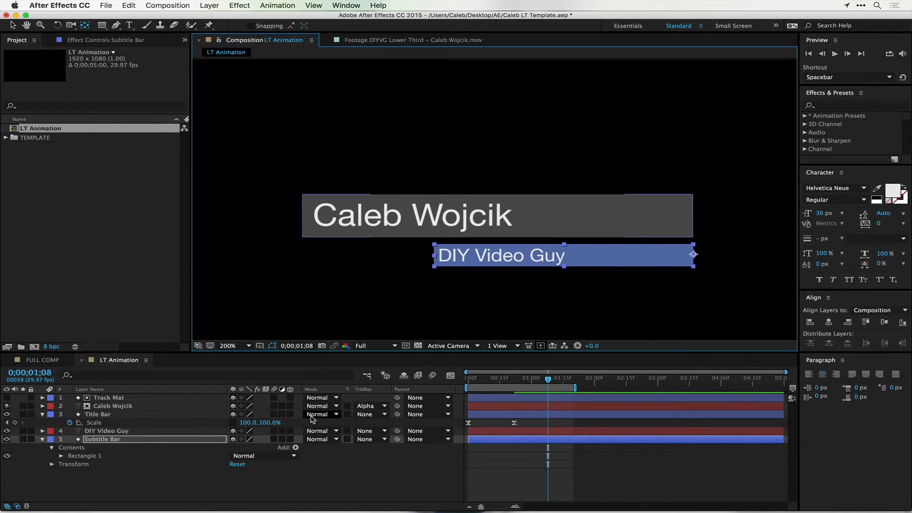
pyautogui.moveTo(483, 382)
pyautogui.mouseDown()
pyautogui.moveTo(475, 382)
pyautogui.moveTo(494, 383)
pyautogui.mouseUp()
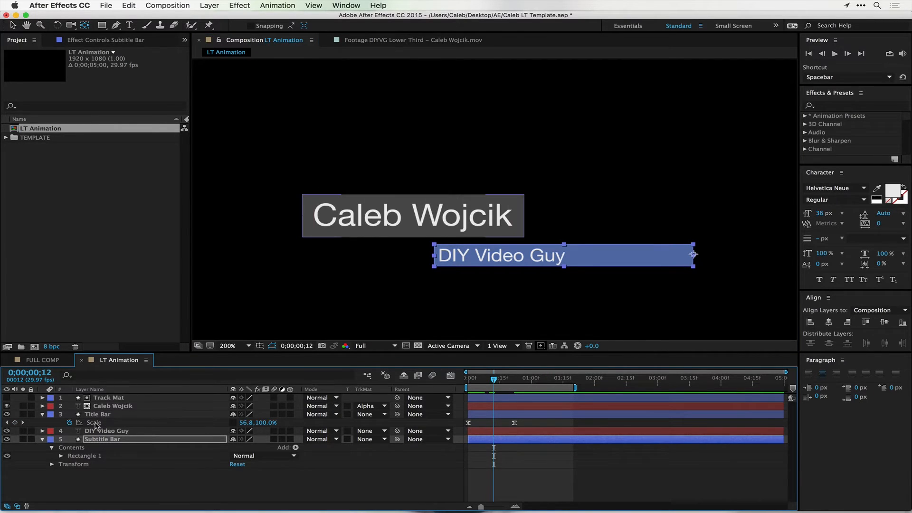
pyautogui.moveTo(539, 421); pyautogui.dragTo(447, 426)
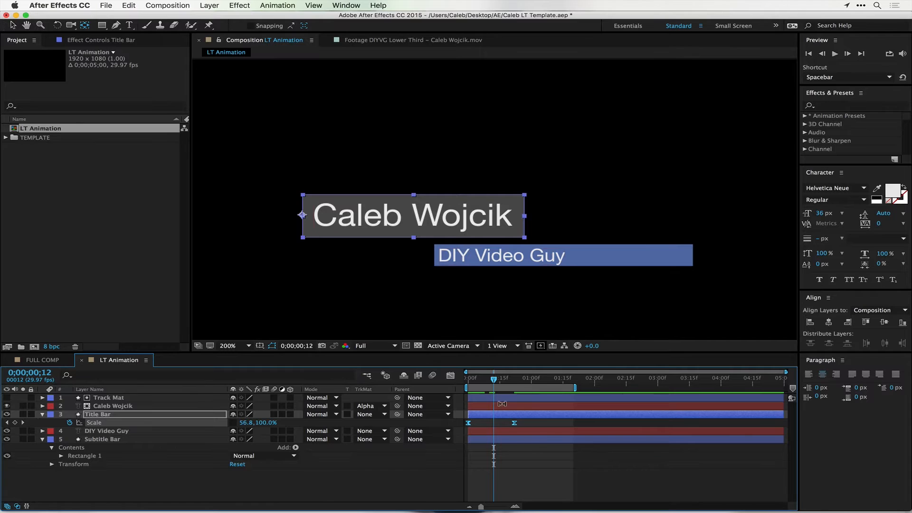
# Step: Try pasting the copied scale keyframes onto the Subtitle Bar at 0;00;00;12, preview the timing and undo the paste
pyautogui.click(506, 437)
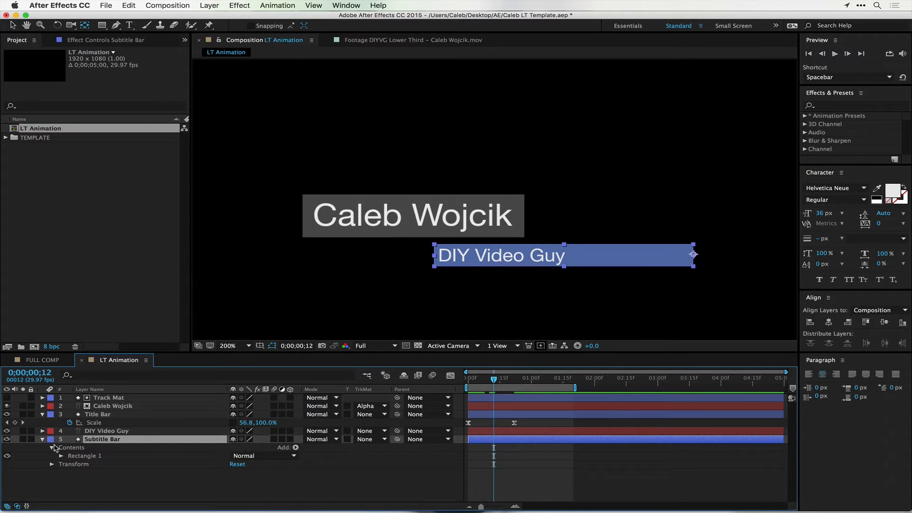
pyautogui.press('s')
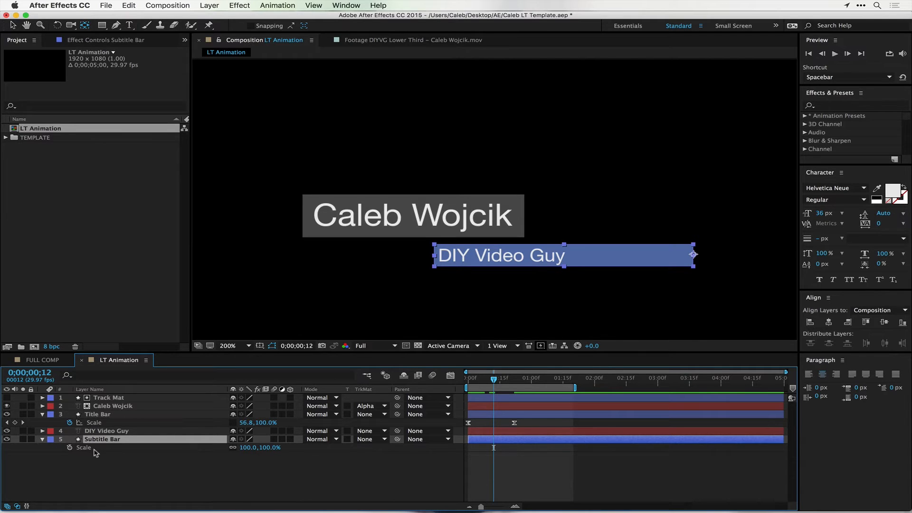
pyautogui.press('super+v')
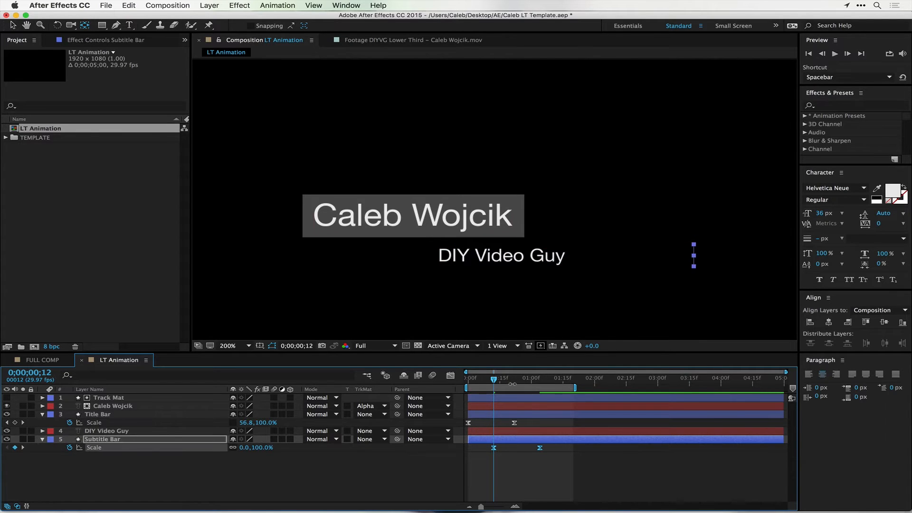
pyautogui.moveTo(494, 380); pyautogui.dragTo(512, 390)
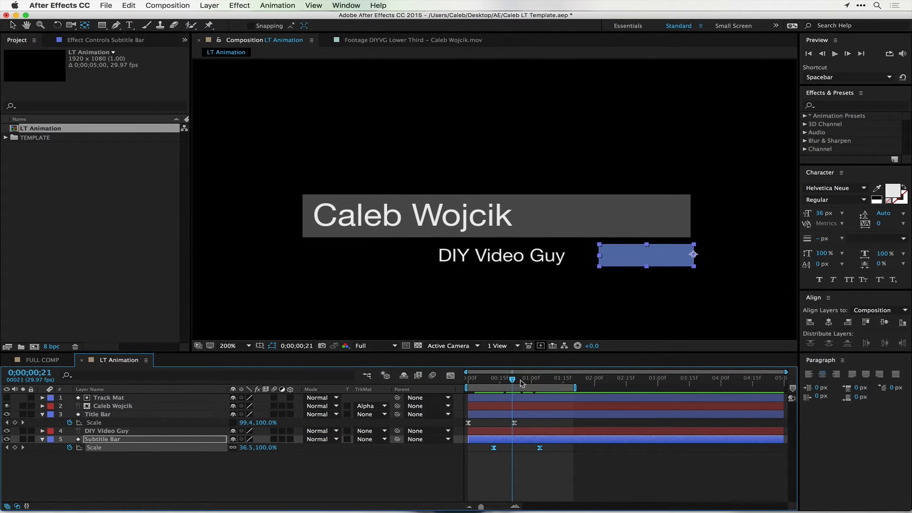
pyautogui.press('space')
pyautogui.click(463, 381)
pyautogui.moveTo(468, 383); pyautogui.dragTo(495, 383)
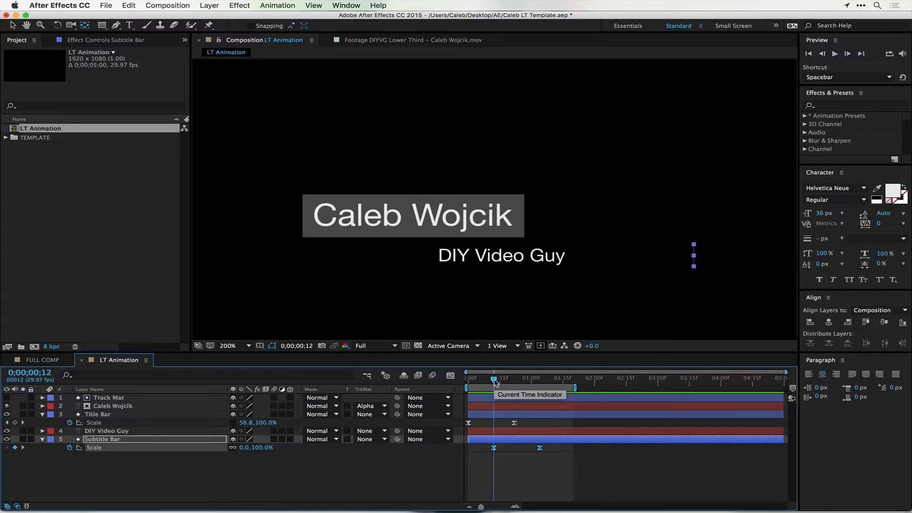
pyautogui.press('super+z')
# Step: Paste the copied scale keyframes onto the Subtitle Bar starting at about frame 14 and check the bar's motion
pyautogui.moveTo(494, 382); pyautogui.dragTo(430, 380)
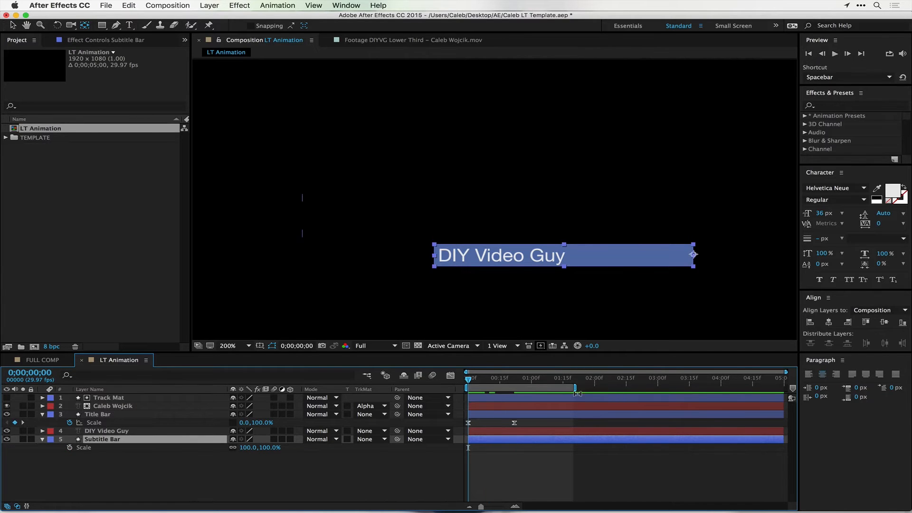
pyautogui.press('super+v')
pyautogui.press('super+z')
pyautogui.moveTo(490, 380); pyautogui.dragTo(518, 383)
pyautogui.press('super+v')
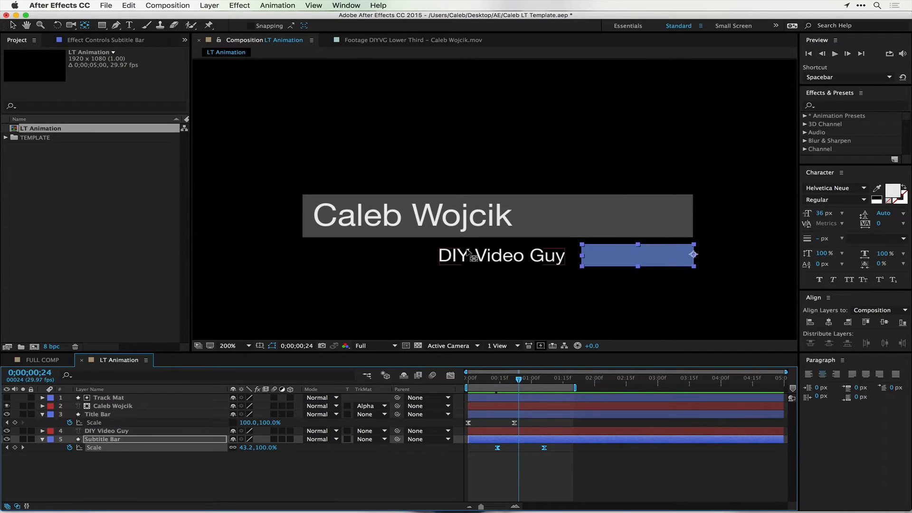
# Step: Duplicate the Subtitle Bar layer, rename the copy Track Mat and place it directly above the DIY Video Guy text layer
pyautogui.click(133, 440)
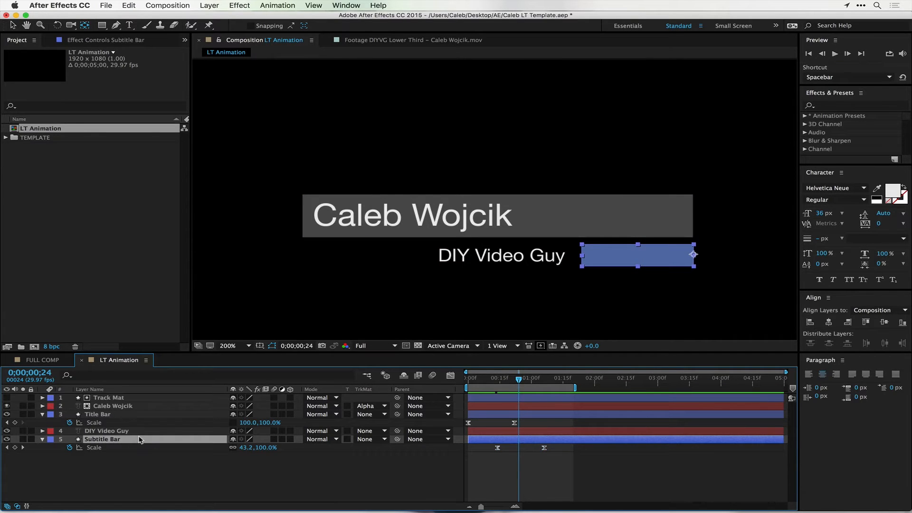
pyautogui.press('super+d')
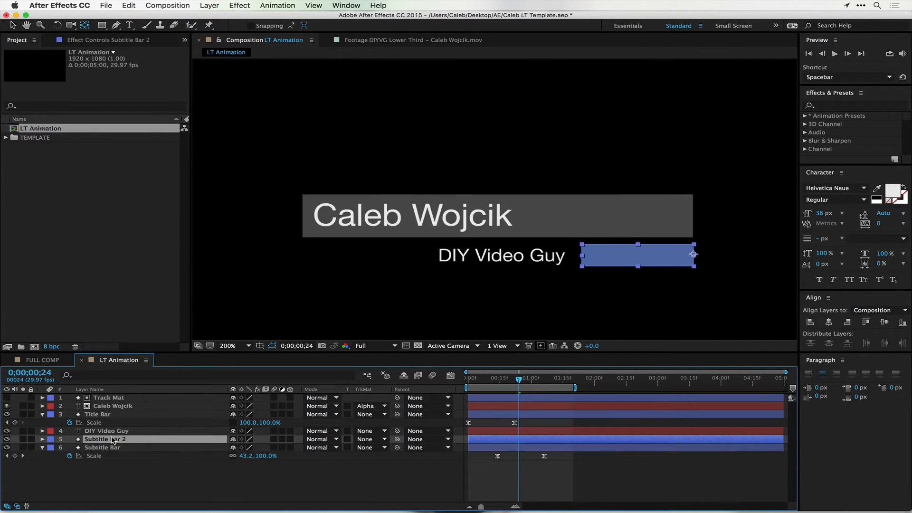
pyautogui.press('Return')
pyautogui.write('Trac')
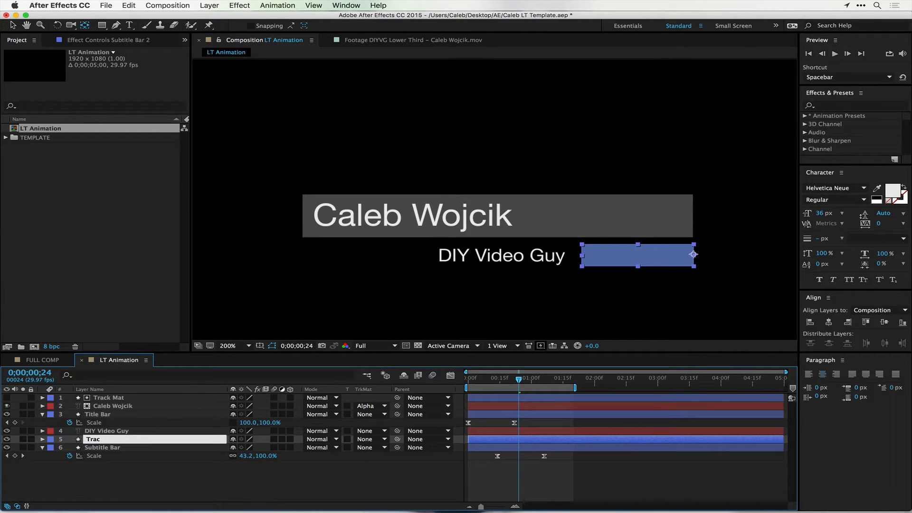
pyautogui.write('k Mat')
pyautogui.press('Return')
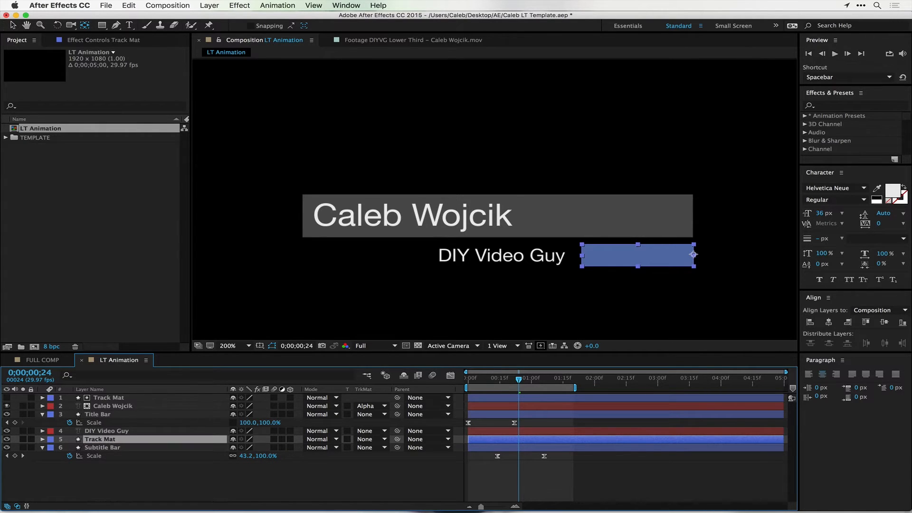
pyautogui.moveTo(110, 443); pyautogui.dragTo(114, 431)
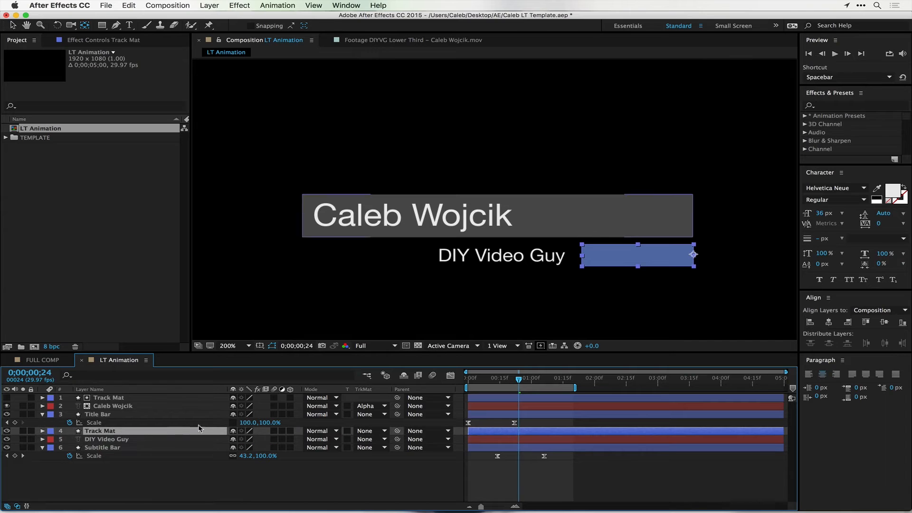
# Step: Set the DIY Video Guy layer's track matte to Alpha Matte "Track Mat" and preview the animation from the start
pyautogui.click(372, 440)
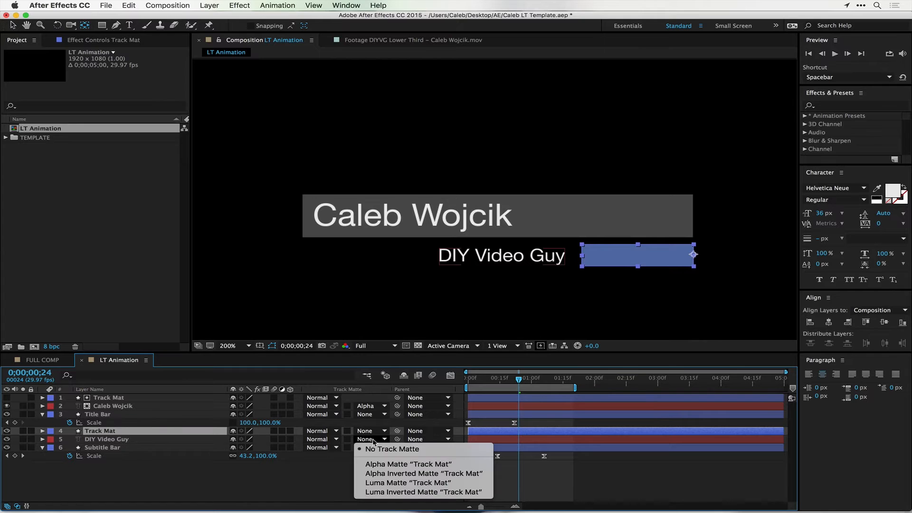
pyautogui.click(386, 464)
pyautogui.press('Home')
pyautogui.press('space')
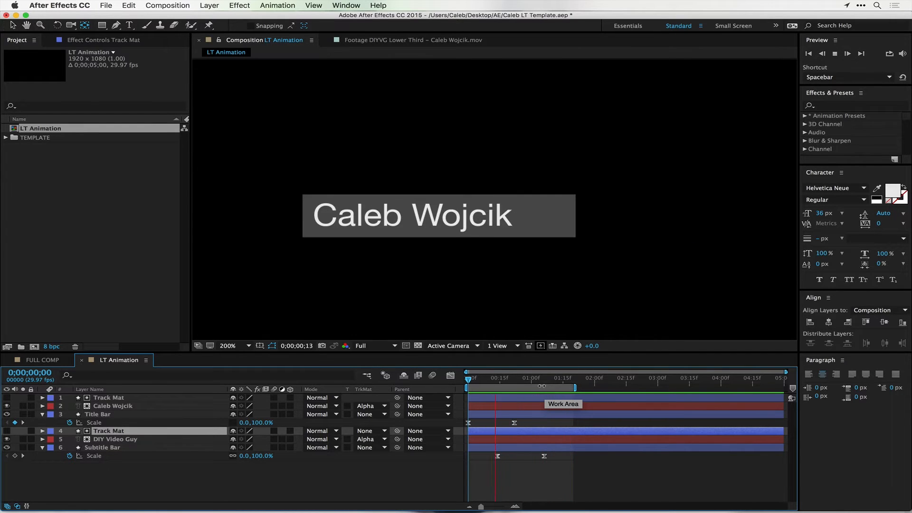
# Step: Examine the finished lower third's animation in FULL COMP around frame 22, then return to LT Animation
pyautogui.click(43, 359)
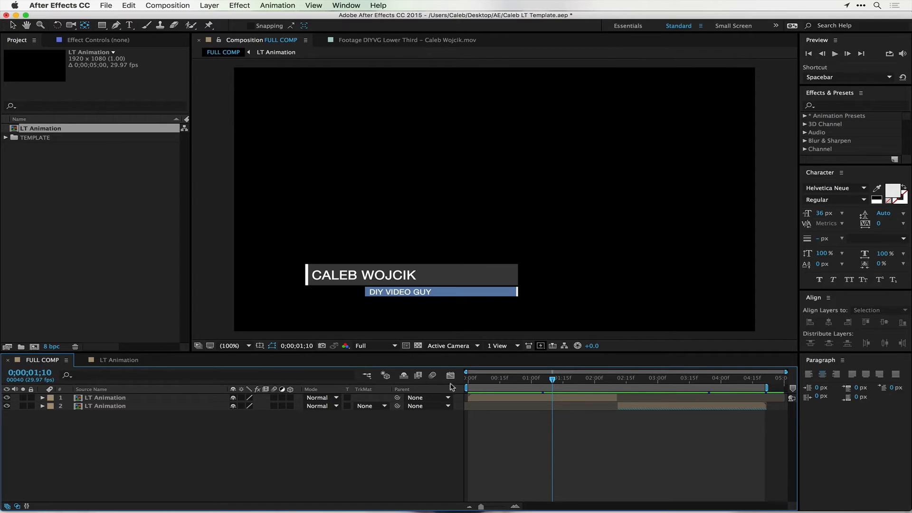
pyautogui.press('space')
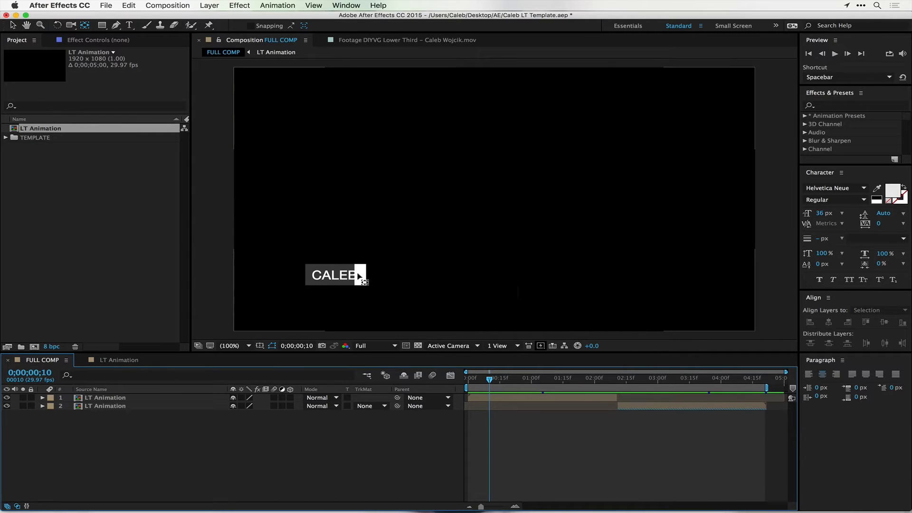
pyautogui.moveTo(481, 382); pyautogui.dragTo(516, 388)
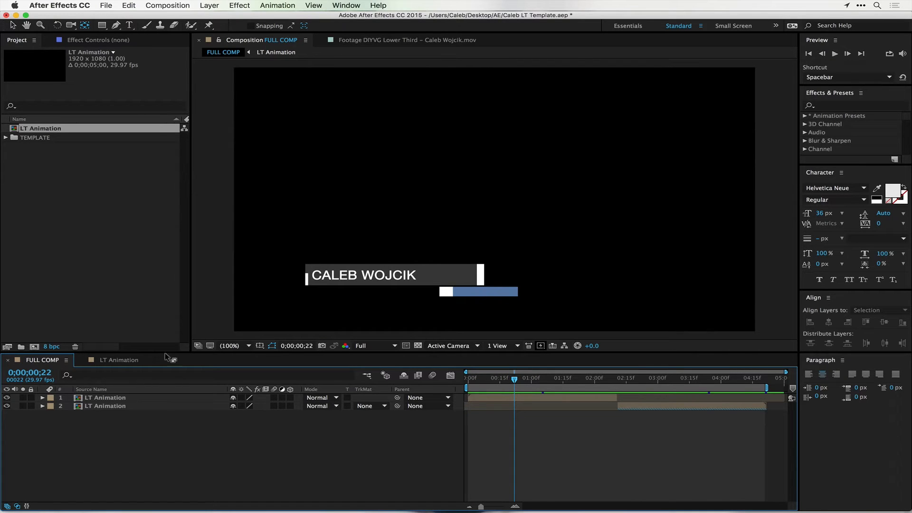
pyautogui.click(120, 360)
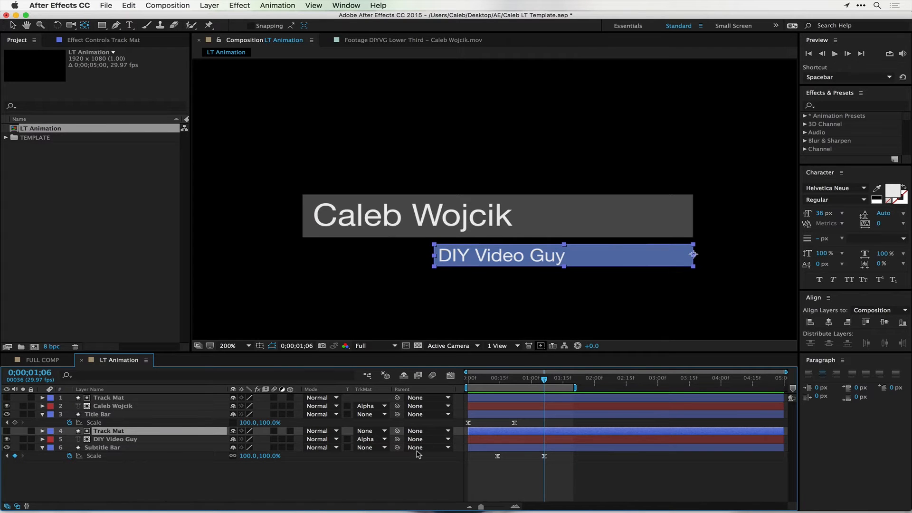
# Step: Collapse the scale properties of all layers in LT Animation and clear the selection
pyautogui.press('super+a')
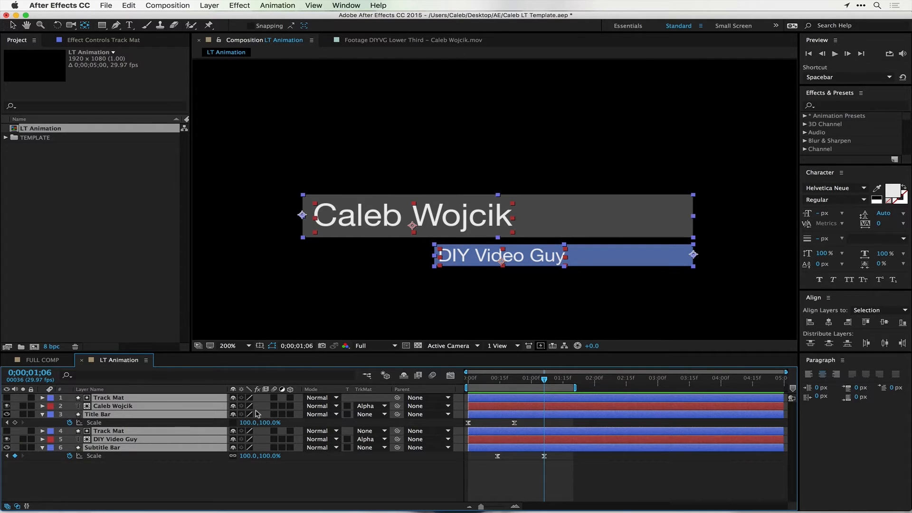
pyautogui.press('s')
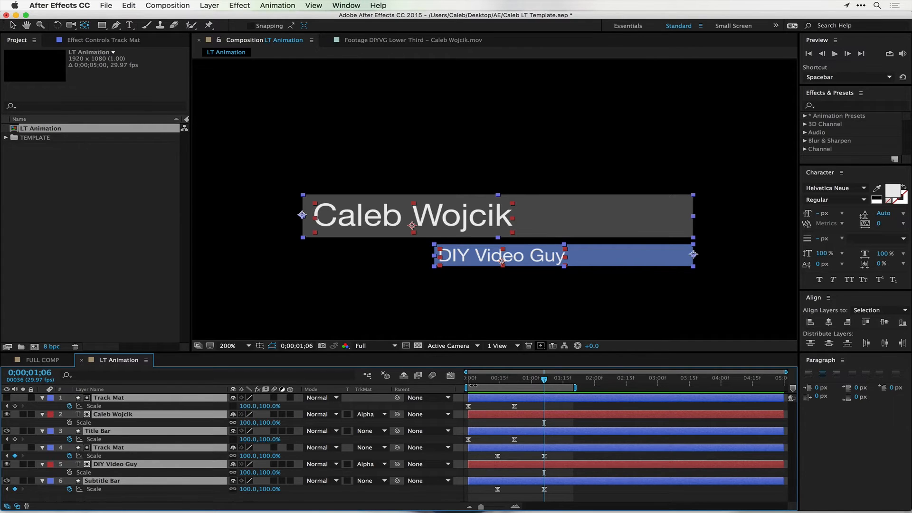
pyautogui.press('s')
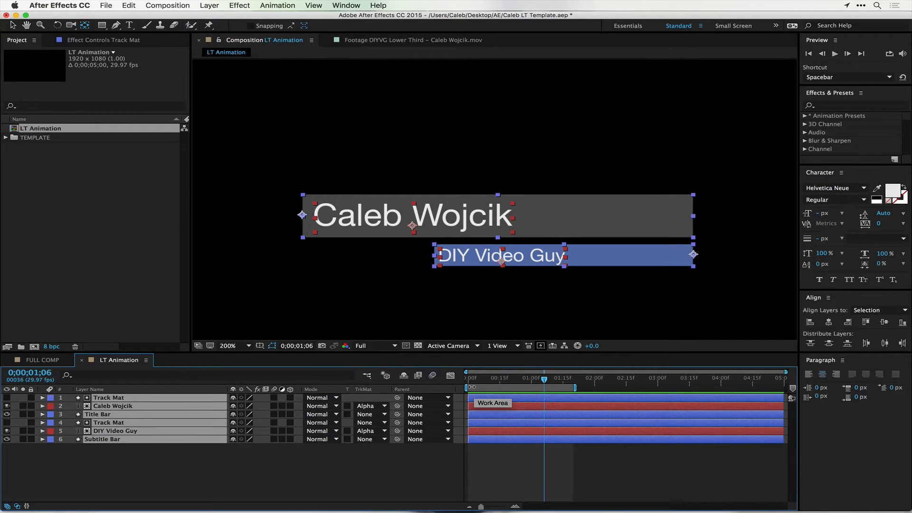
pyautogui.click(517, 460)
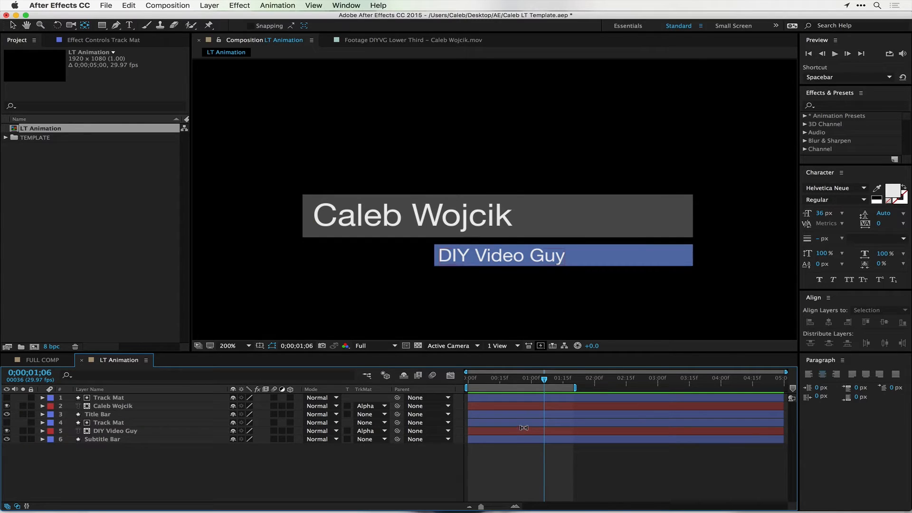
# Step: Duplicate the Title Bar layer and rename the copy White Accent
pyautogui.click(121, 410)
pyautogui.click(99, 414)
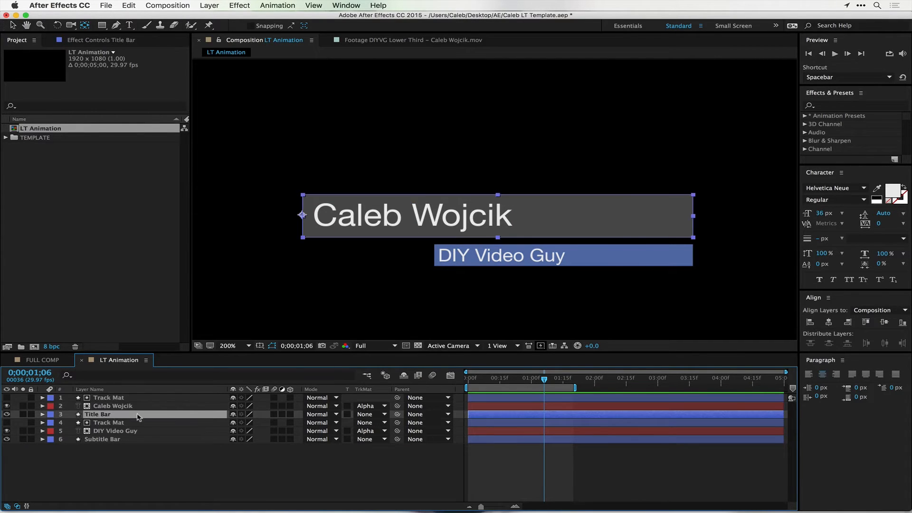
pyautogui.press('cmd+d')
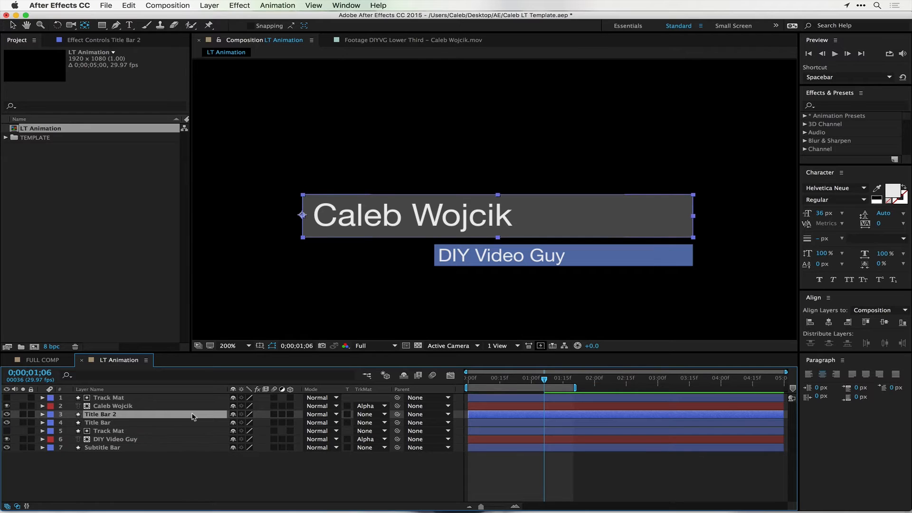
pyautogui.press('Return')
pyautogui.write('White')
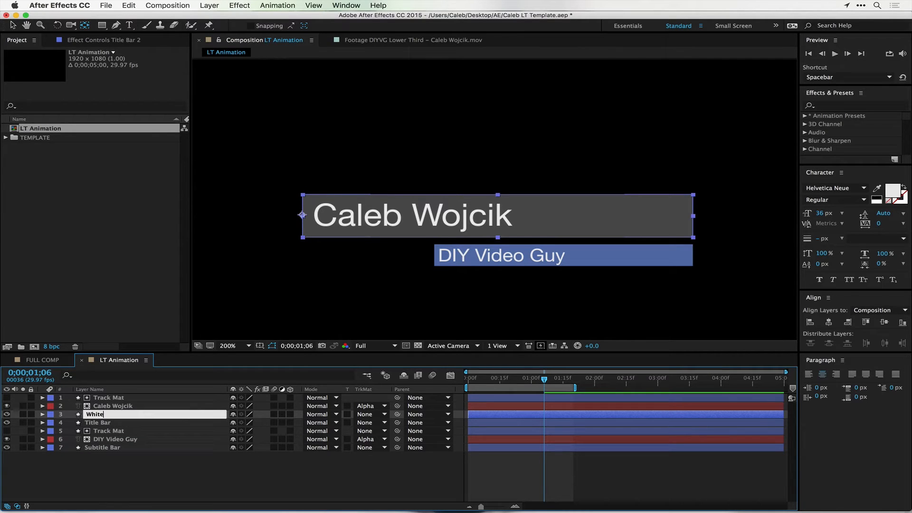
pyautogui.write(' Accent')
pyautogui.press('Return')
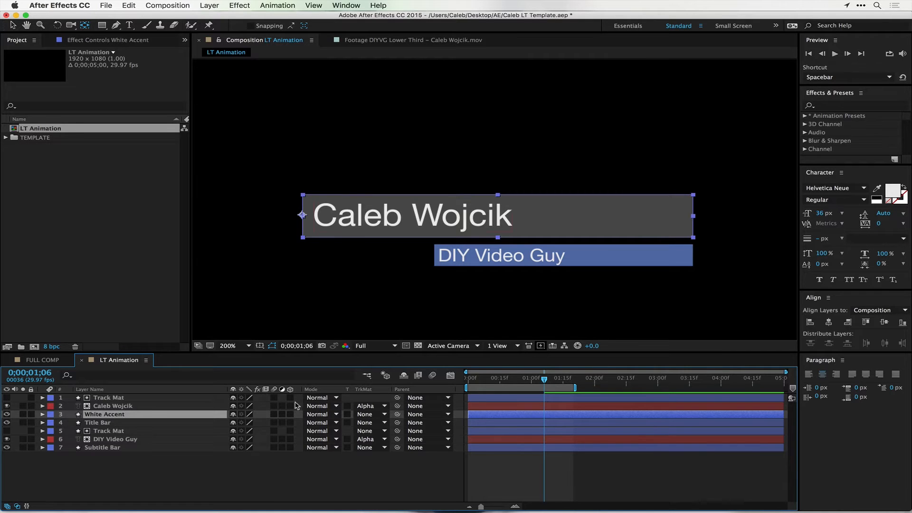
# Step: Delete both scale keyframes from the White Accent layer
pyautogui.press('s')
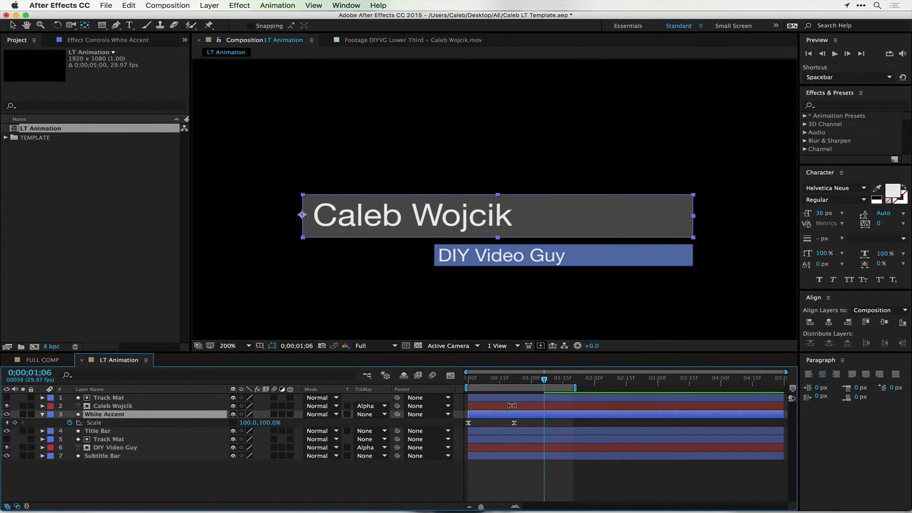
pyautogui.moveTo(499, 424); pyautogui.dragTo(464, 426)
pyautogui.click(513, 425)
pyautogui.press('Delete')
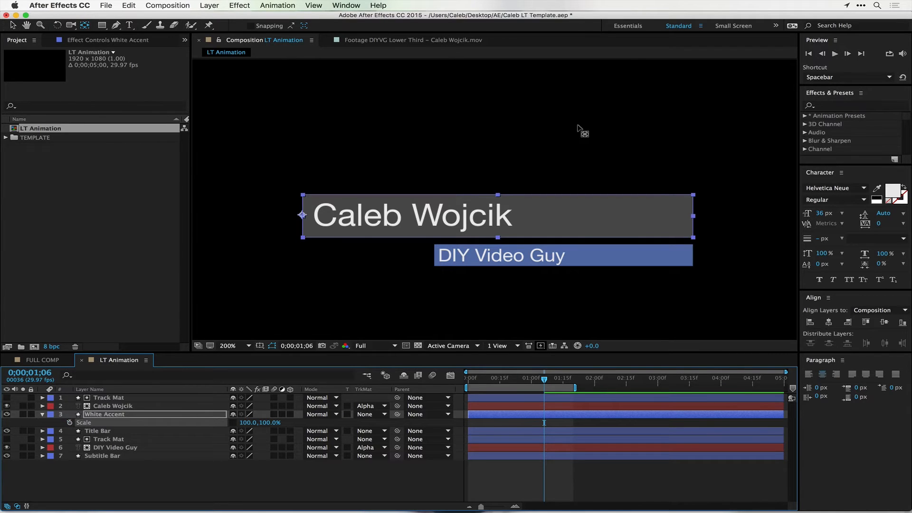
# Step: Change the White Accent shape's fill color to white
pyautogui.click(102, 26)
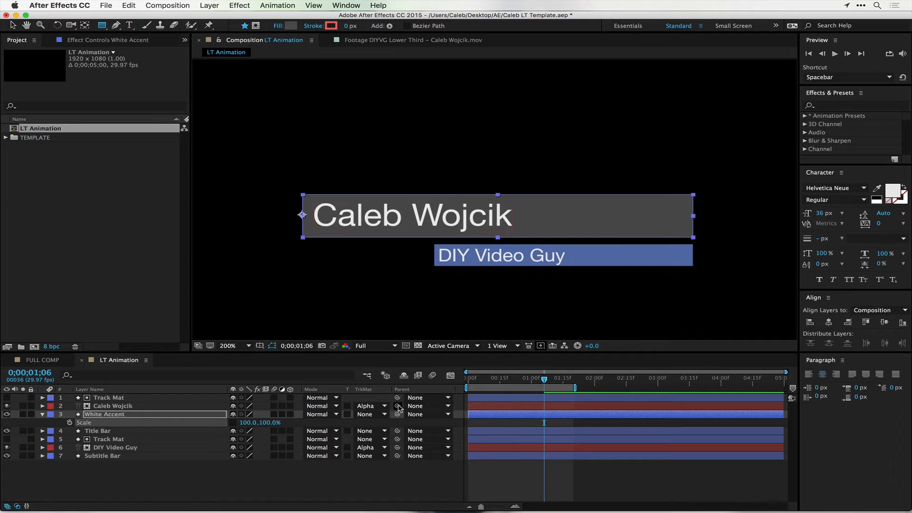
pyautogui.click(292, 26)
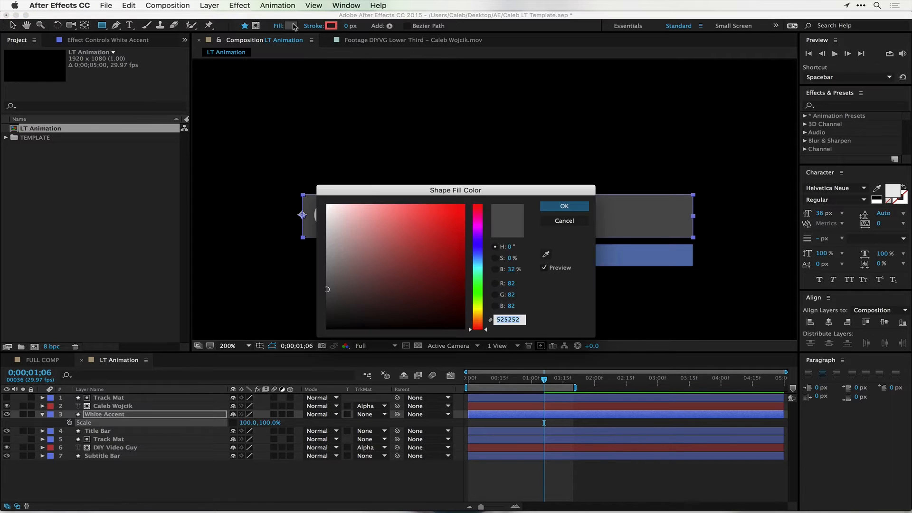
pyautogui.moveTo(417, 316); pyautogui.dragTo(252, 155)
pyautogui.click(563, 205)
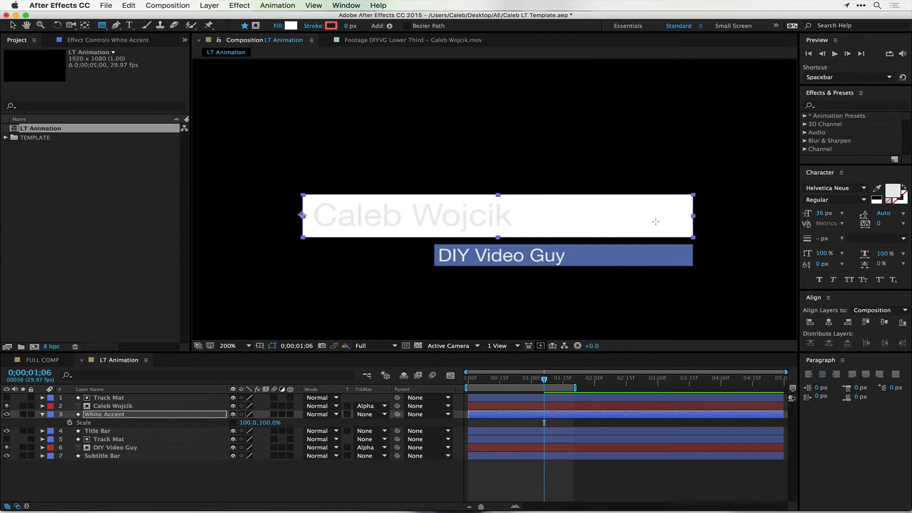
# Step: Squeeze the White Accent rectangle horizontally about its center into a thin vertical line at full height
pyautogui.click(12, 26)
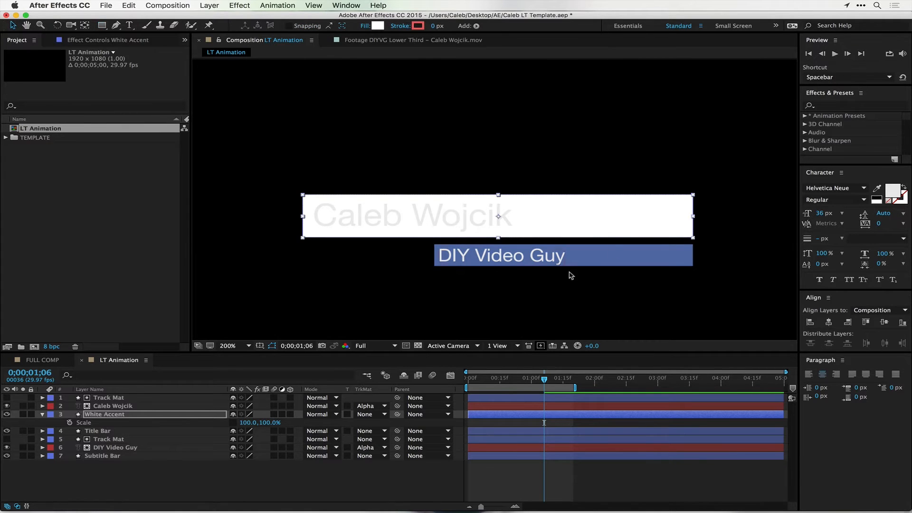
pyautogui.click(692, 215)
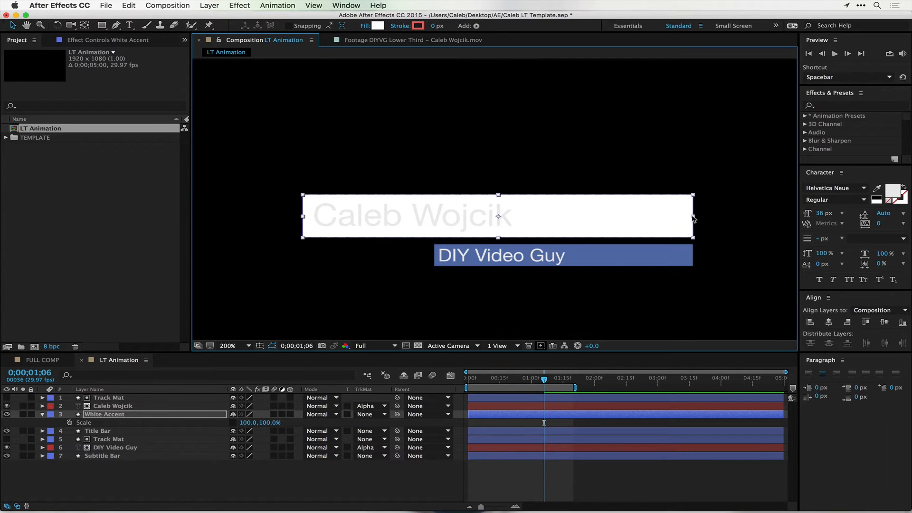
pyautogui.moveTo(695, 218); pyautogui.dragTo(496, 219)
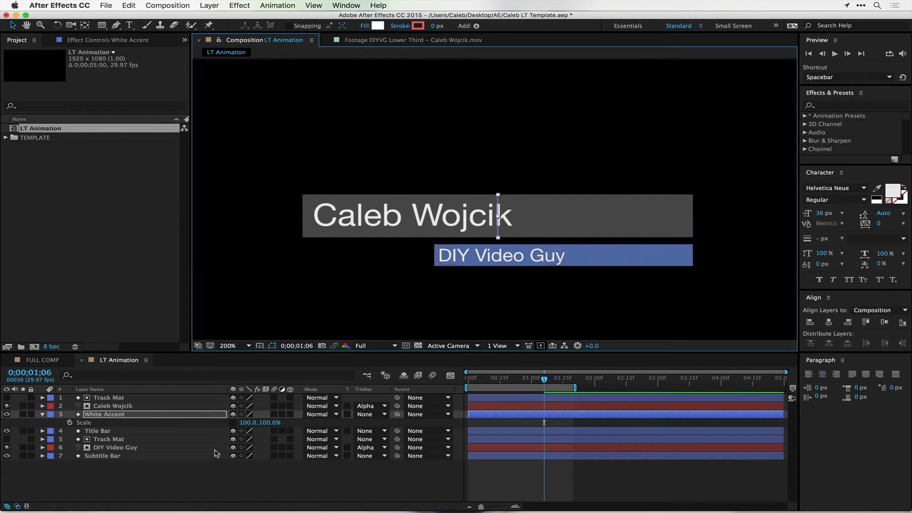
# Step: Reveal the Title Bar layer's scale keyframes and move the current time to frame 0
pyautogui.click(103, 432)
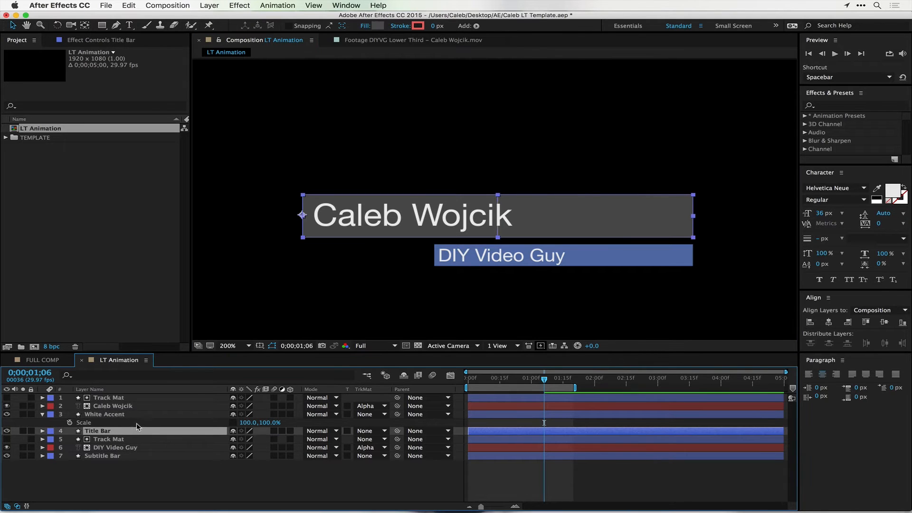
pyautogui.press('s')
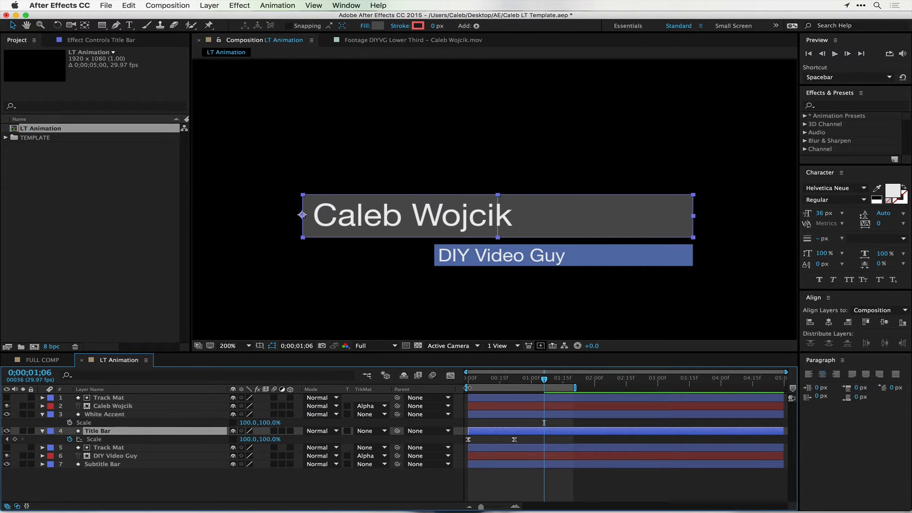
pyautogui.moveTo(544, 381); pyautogui.dragTo(468, 383)
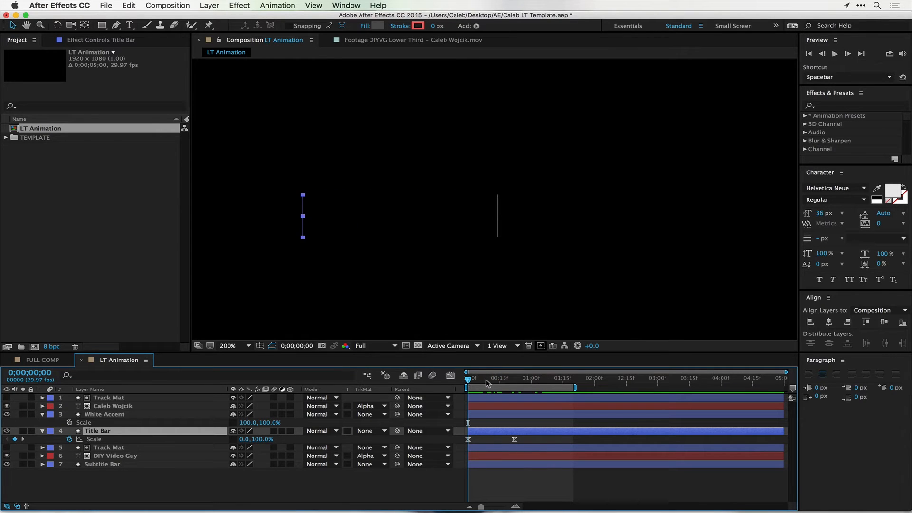
pyautogui.press('=')
pyautogui.press('=')
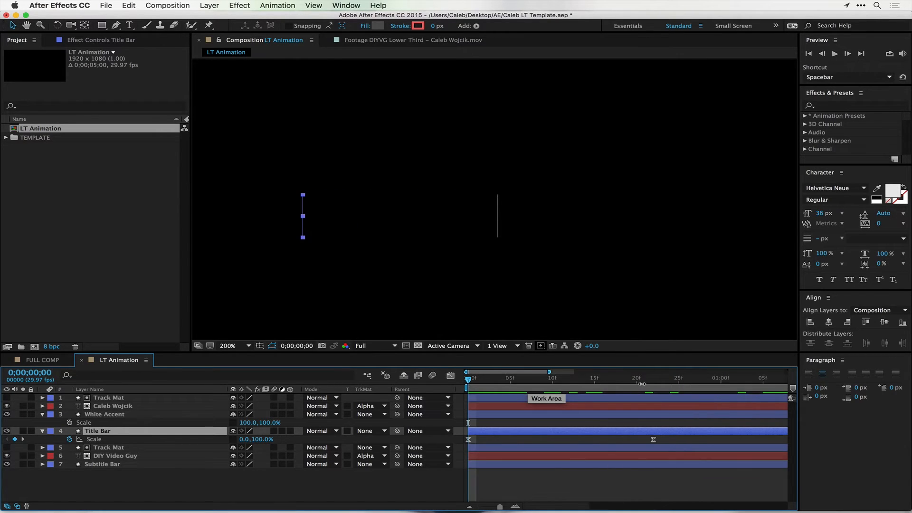
pyautogui.press('-')
pyautogui.press('-')
pyautogui.press('=')
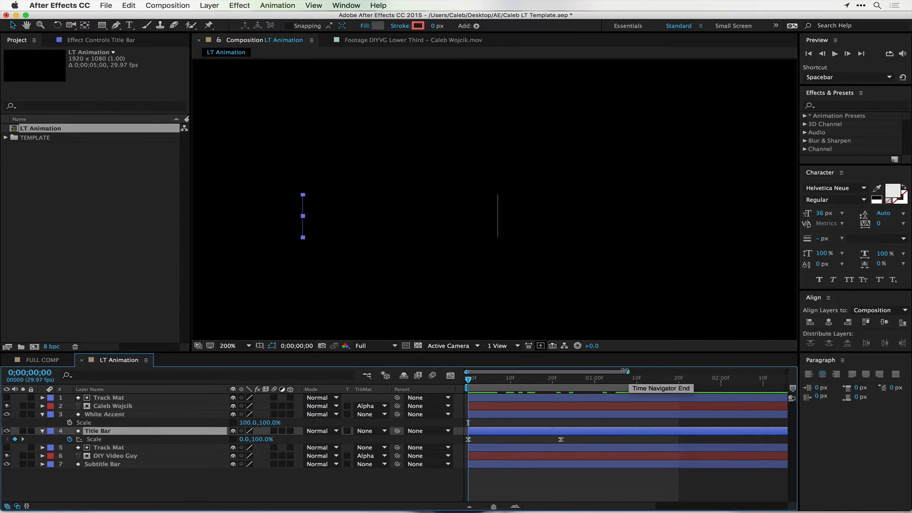
pyautogui.moveTo(627, 370); pyautogui.dragTo(577, 370)
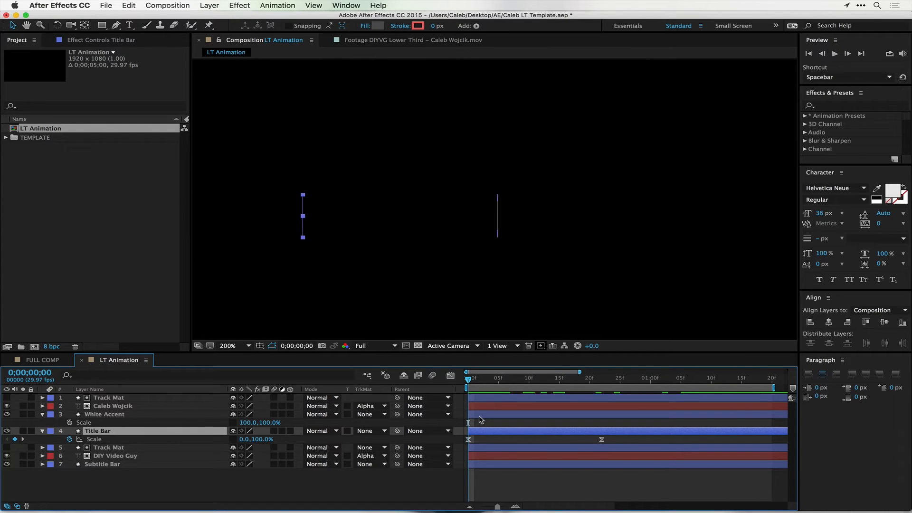
# Step: Expand the White Accent layer's contents down to the transform properties of Rectangle 1
pyautogui.click(132, 412)
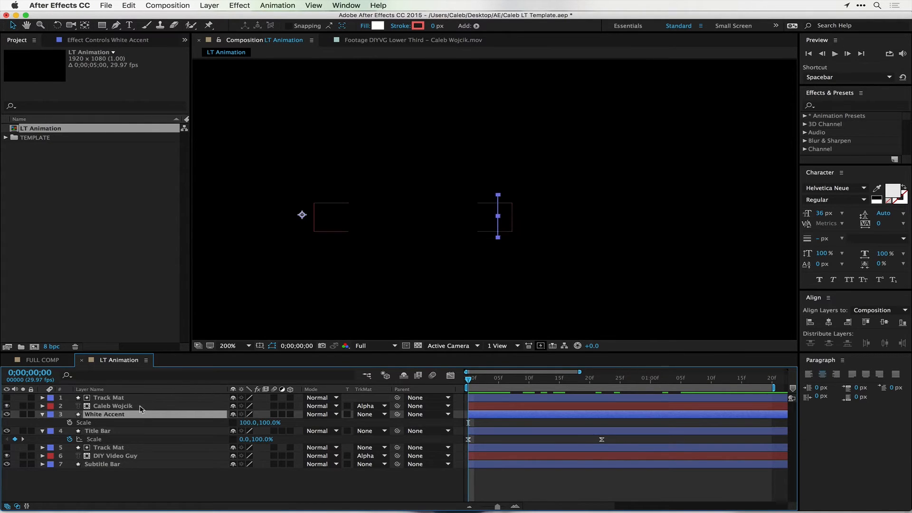
pyautogui.click(43, 414)
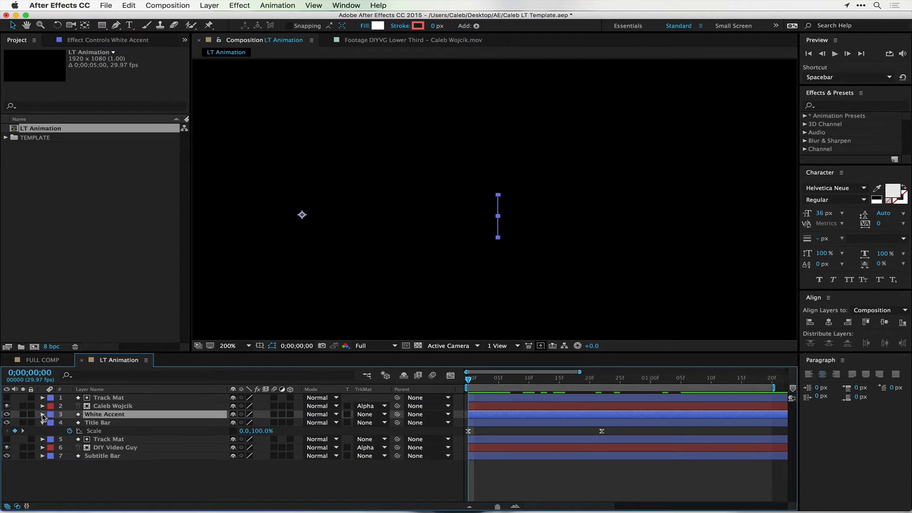
pyautogui.click(42, 415)
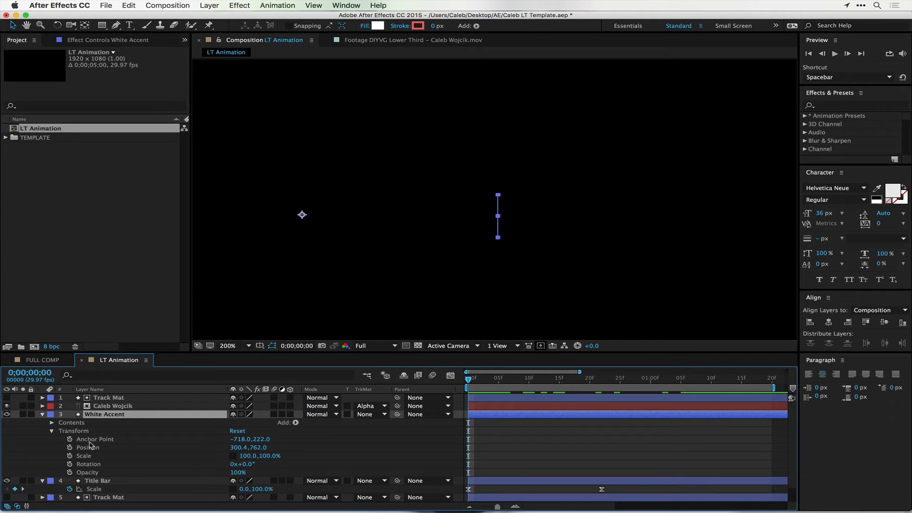
pyautogui.click(50, 431)
pyautogui.click(52, 423)
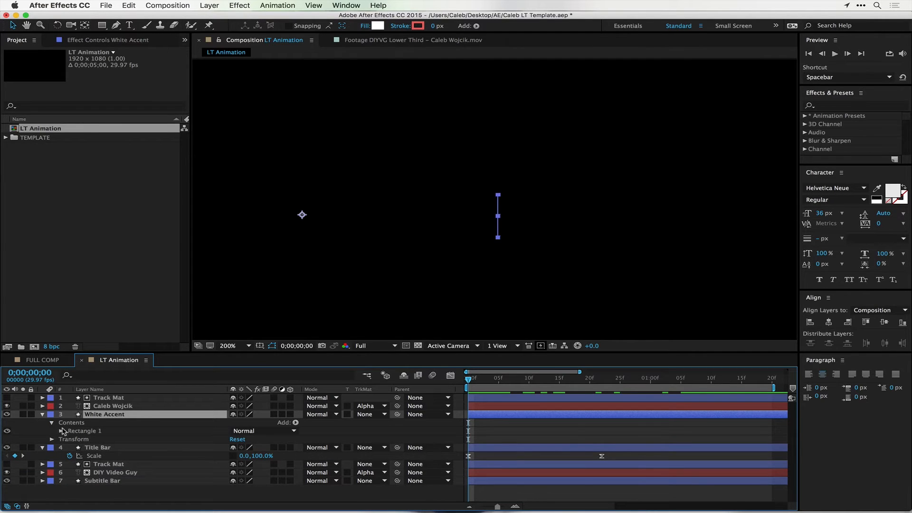
pyautogui.click(61, 432)
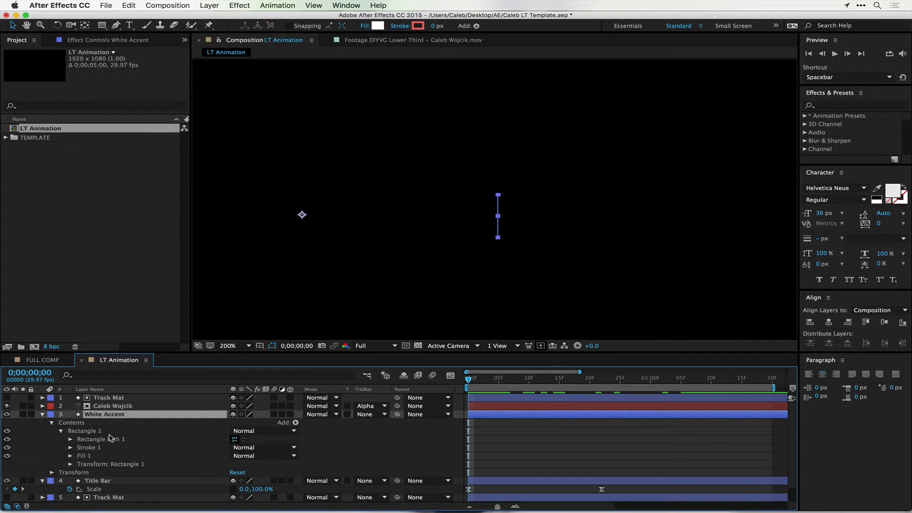
pyautogui.click(70, 465)
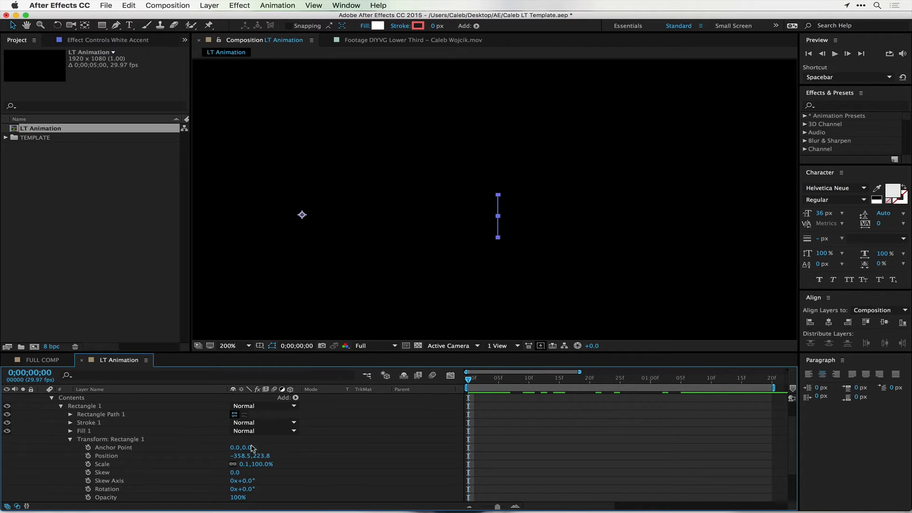
# Step: At frame 1, shift Rectangle 1 to position -716.5, 223.8 at the Title Bar's left end and start keyframing Position
pyautogui.moveTo(242, 455); pyautogui.dragTo(71, 457)
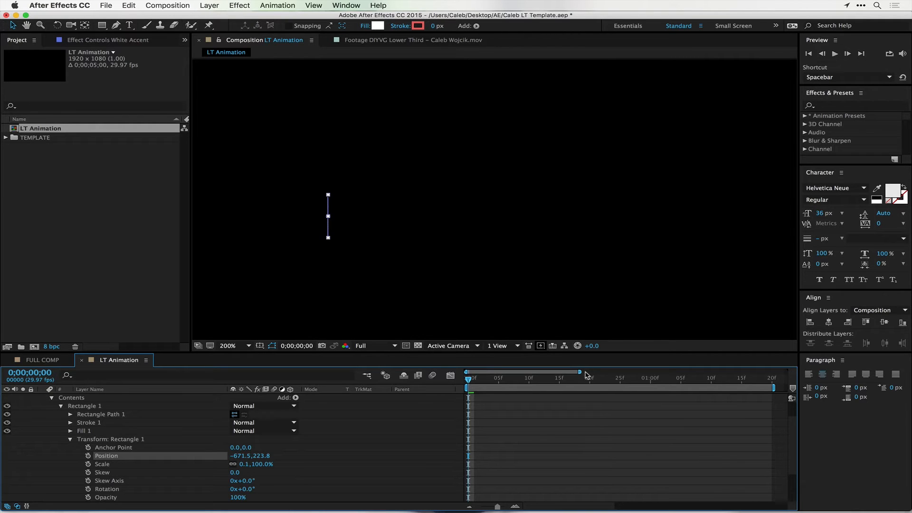
pyautogui.moveTo(579, 371); pyautogui.dragTo(496, 382)
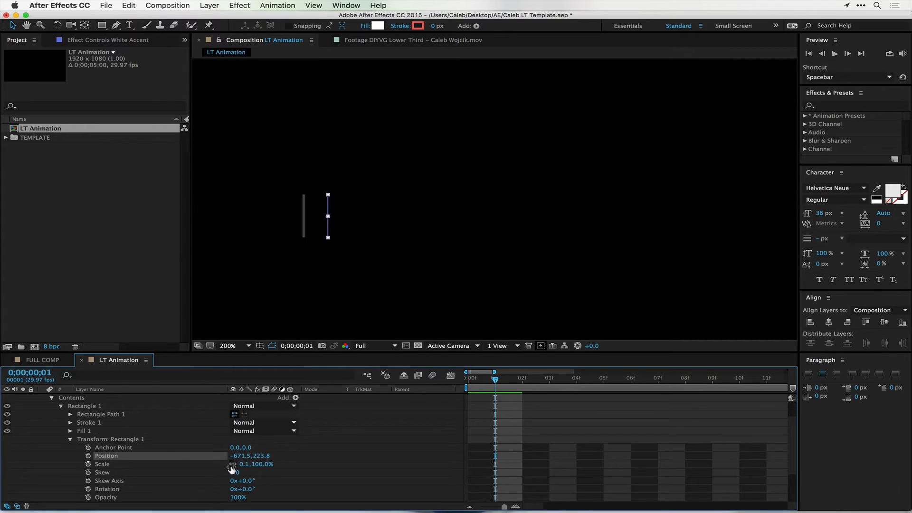
pyautogui.moveTo(243, 456); pyautogui.dragTo(221, 457)
pyautogui.click(88, 456)
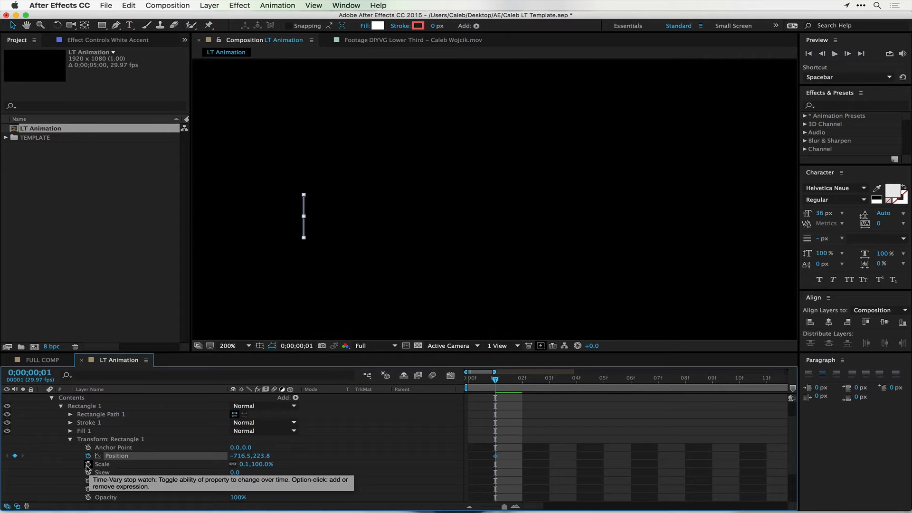
# Step: Start keyframing Rectangle 1's Scale at frame 1 and set it to 0%
pyautogui.click(88, 465)
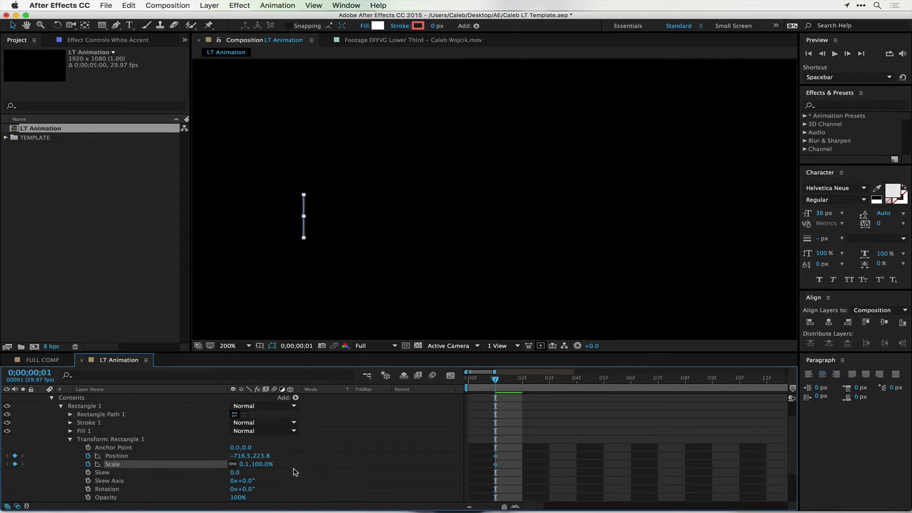
pyautogui.click(243, 465)
pyautogui.write('0')
pyautogui.press('Return')
# Step: At frame 22, on the Title Bar's end keyframe, set Rectangle 1's position to 2.5, 223.8 at the bar's right end
pyautogui.moveTo(493, 367); pyautogui.dragTo(581, 364)
pyautogui.scroll(-3, 589, 412)
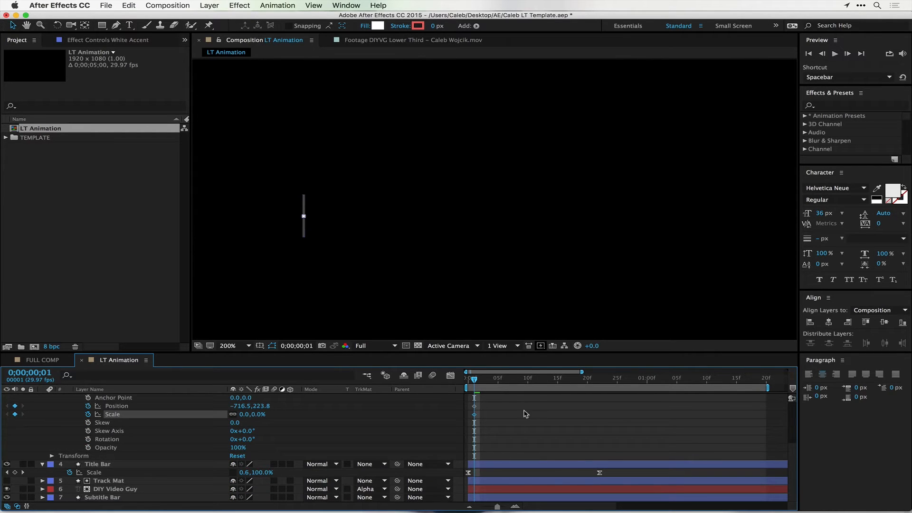
pyautogui.moveTo(471, 383); pyautogui.dragTo(600, 383)
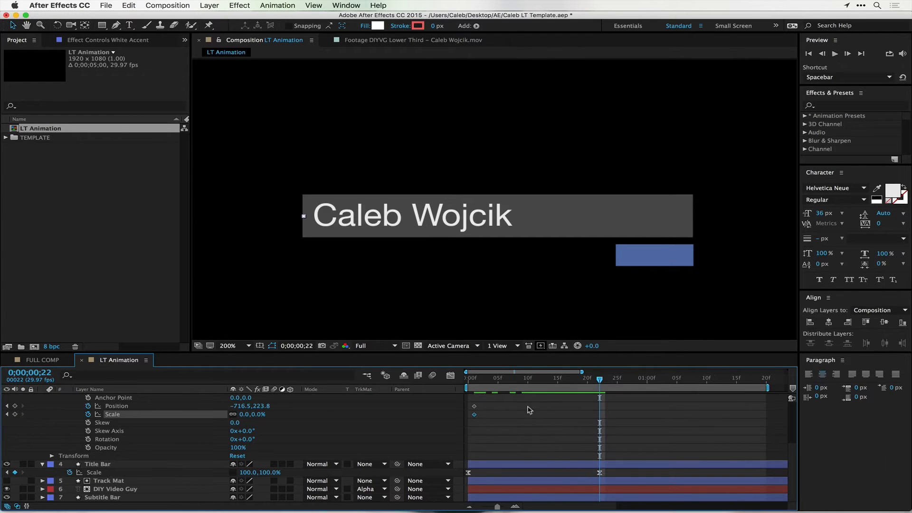
pyautogui.click(119, 408)
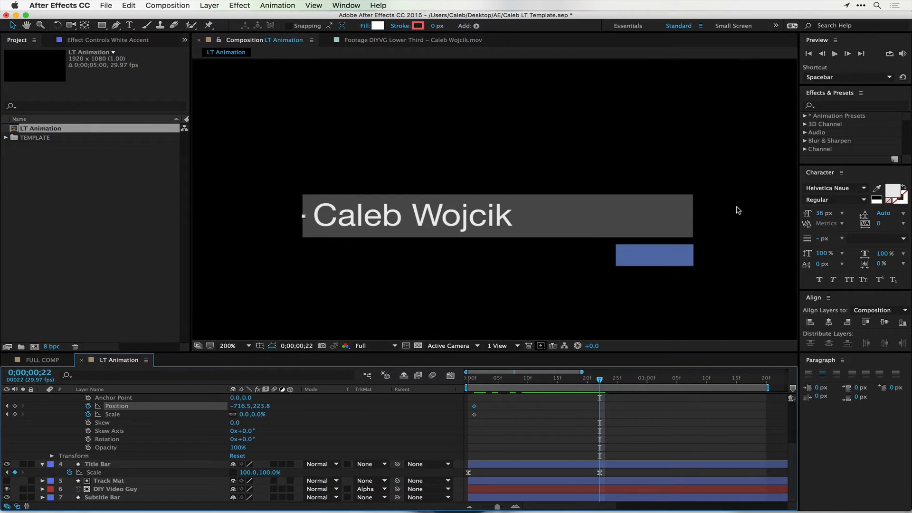
pyautogui.moveTo(237, 406); pyautogui.dragTo(616, 397)
# Step: Set Rectangle 1's scale at frame 22 to 1% horizontally and 100% vertically, with the proportions unlinked
pyautogui.moveTo(240, 414); pyautogui.dragTo(305, 410)
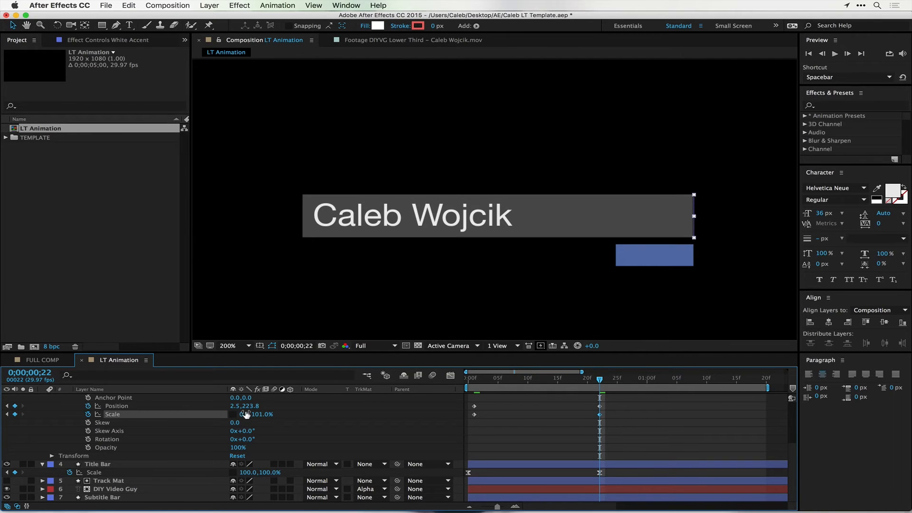
pyautogui.click(259, 415)
pyautogui.write('01')
pyautogui.press('Return')
pyautogui.moveTo(244, 414); pyautogui.dragTo(252, 414)
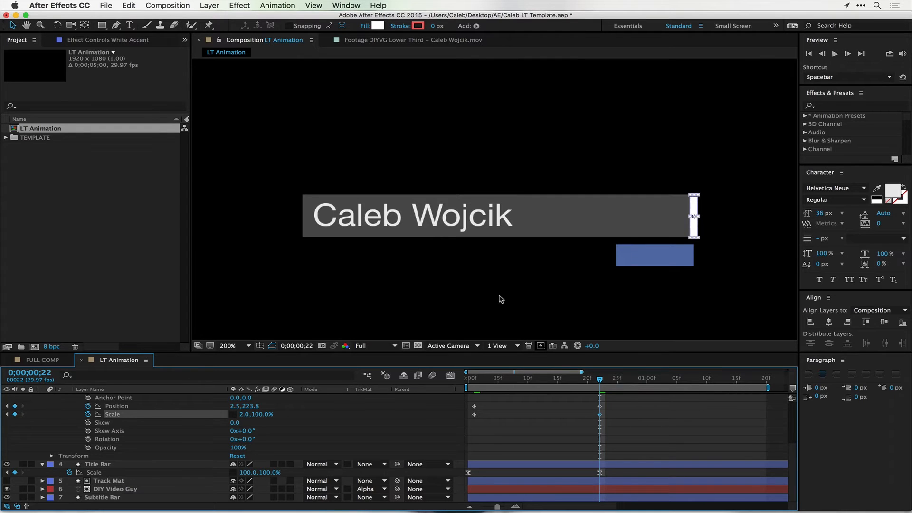
pyautogui.click(244, 414)
pyautogui.write('1')
pyautogui.press('Return')
# Step: At frame 22, set Rectangle 1's position to 1.5, 223.8 and its scale to 0% horizontally and 100% vertically
pyautogui.press('z')
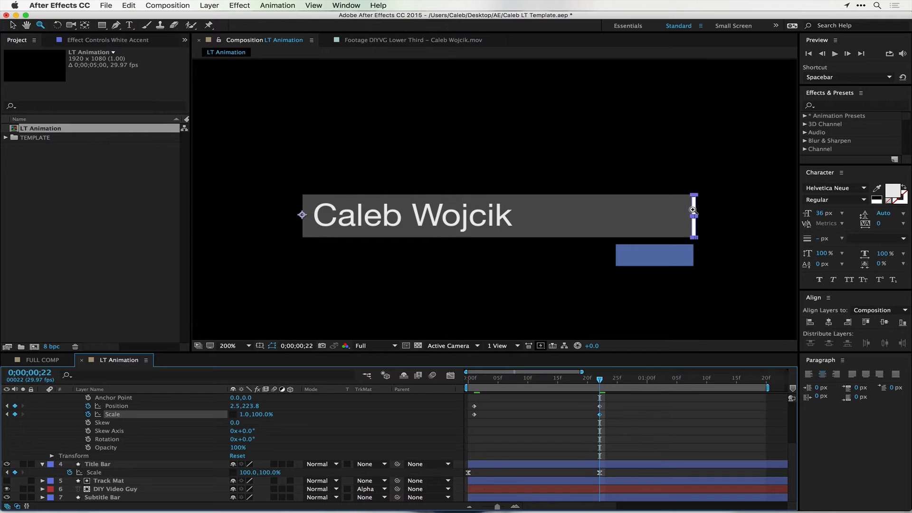
pyautogui.click(694, 212)
pyautogui.click(469, 214)
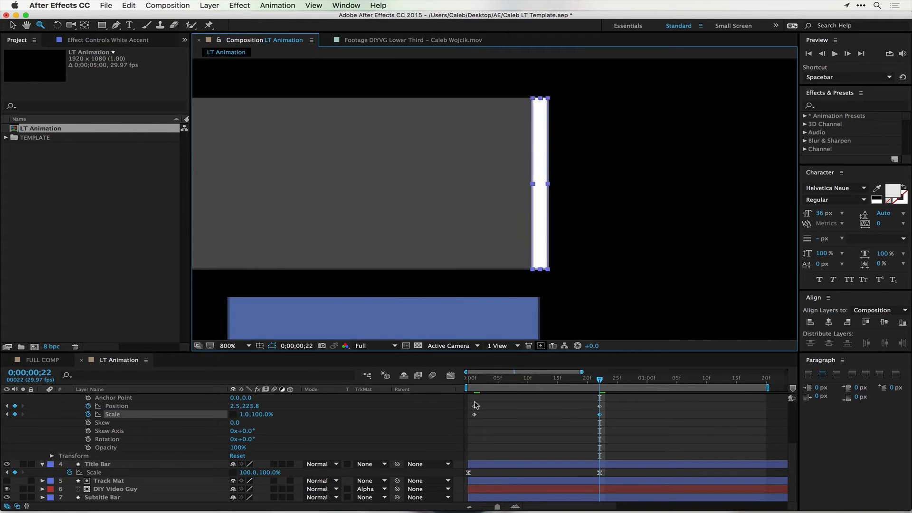
pyautogui.click(565, 404)
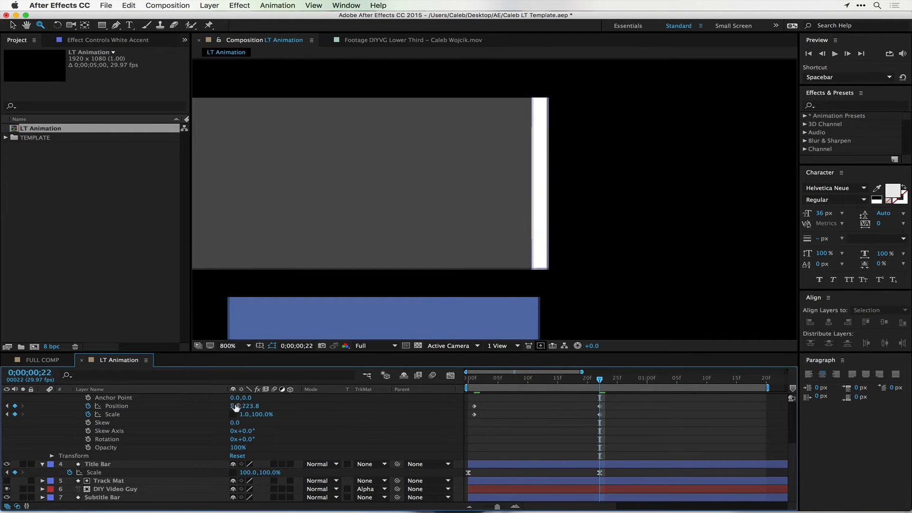
pyautogui.moveTo(233, 406)
pyautogui.mouseDown()
pyautogui.moveTo(241, 406)
pyautogui.moveTo(232, 404)
pyautogui.mouseUp()
pyautogui.click(246, 415)
pyautogui.press('Return')
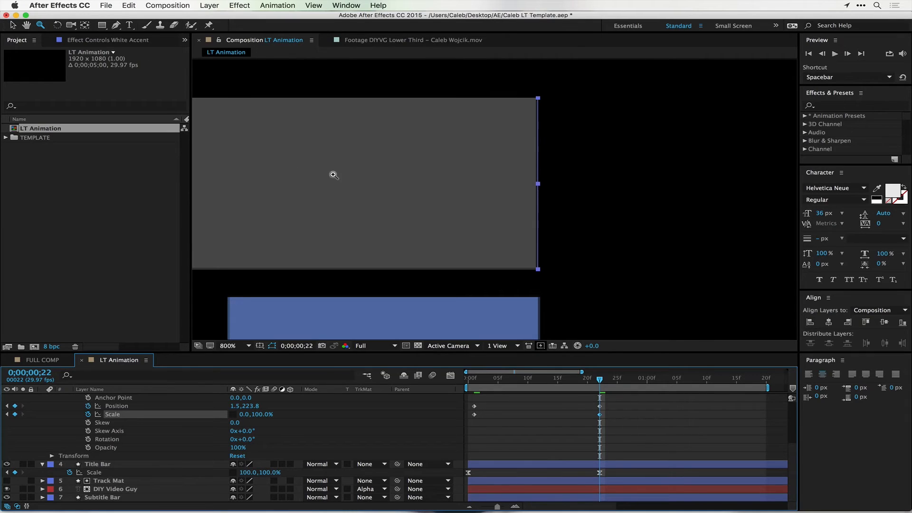
pyautogui.click(383, 173)
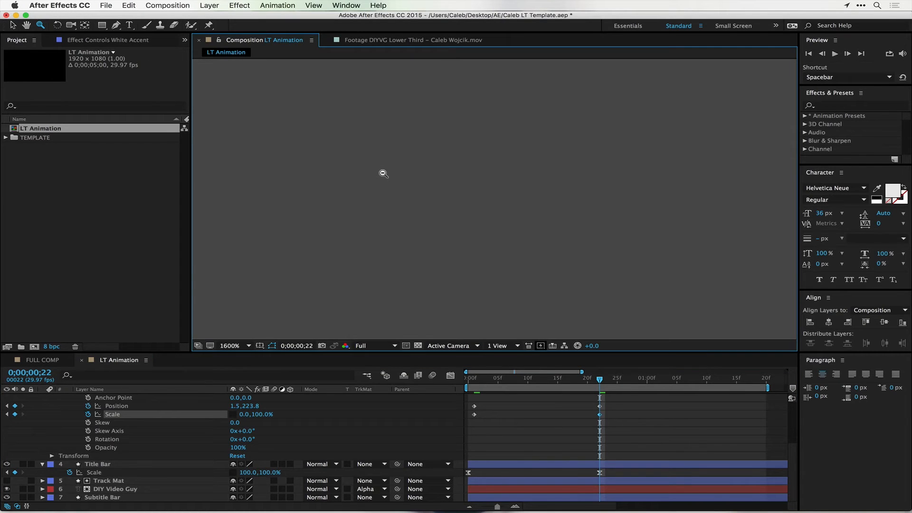
pyautogui.keyDown('alt'); pyautogui.click(383, 173); pyautogui.keyUp('alt')
pyautogui.keyDown('alt'); pyautogui.click(337, 193); pyautogui.keyUp('alt')
pyautogui.keyDown('alt'); pyautogui.click(351, 209); pyautogui.keyUp('alt')
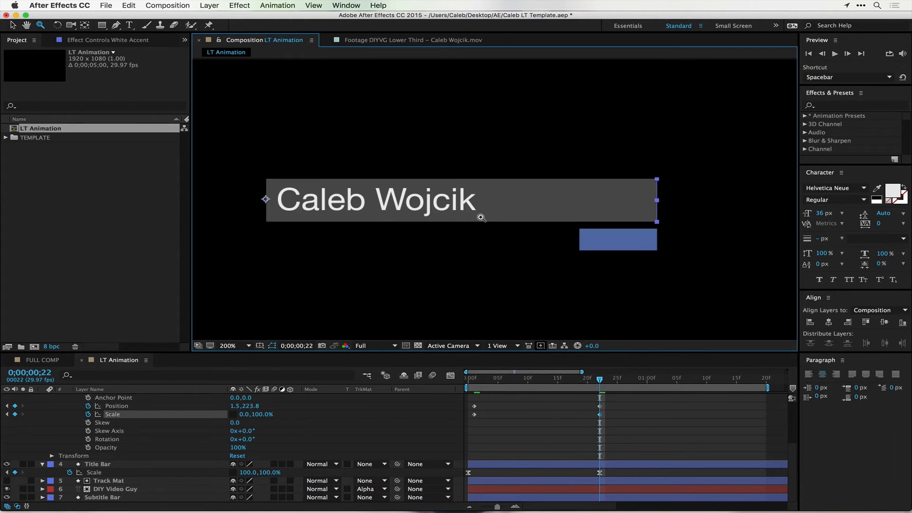
# Step: On the frame 1 keyframe, set Rectangle 1's vertical scale to 100%, keeping the horizontal scale at 0%
pyautogui.moveTo(598, 380); pyautogui.dragTo(534, 392)
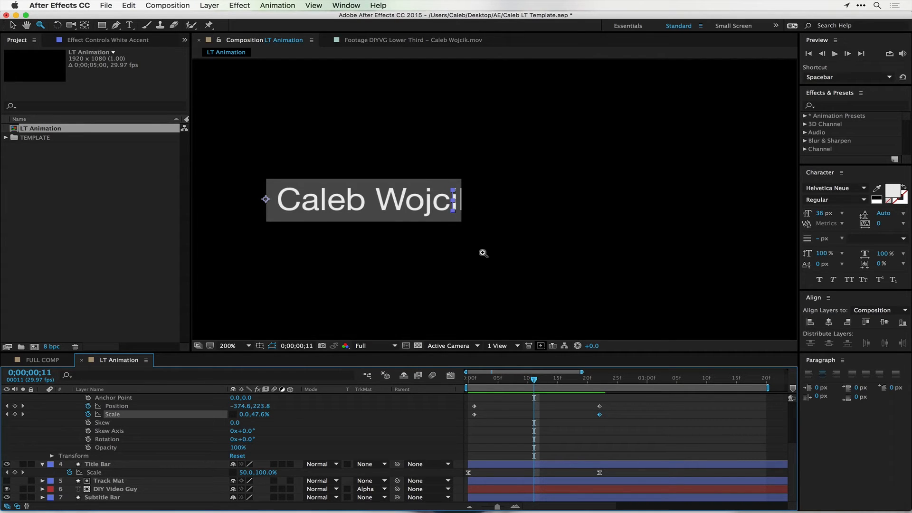
pyautogui.moveTo(483, 384); pyautogui.dragTo(474, 384)
pyautogui.click(262, 415)
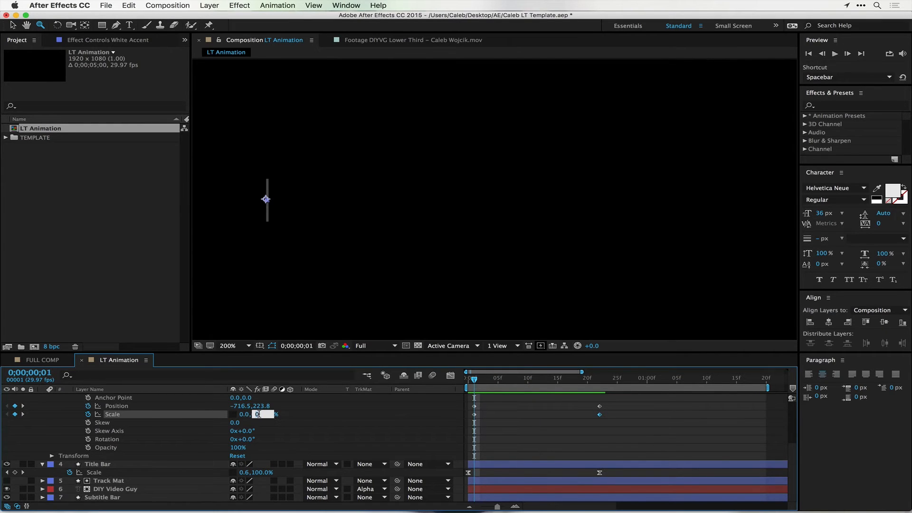
pyautogui.write('100')
pyautogui.press('Return')
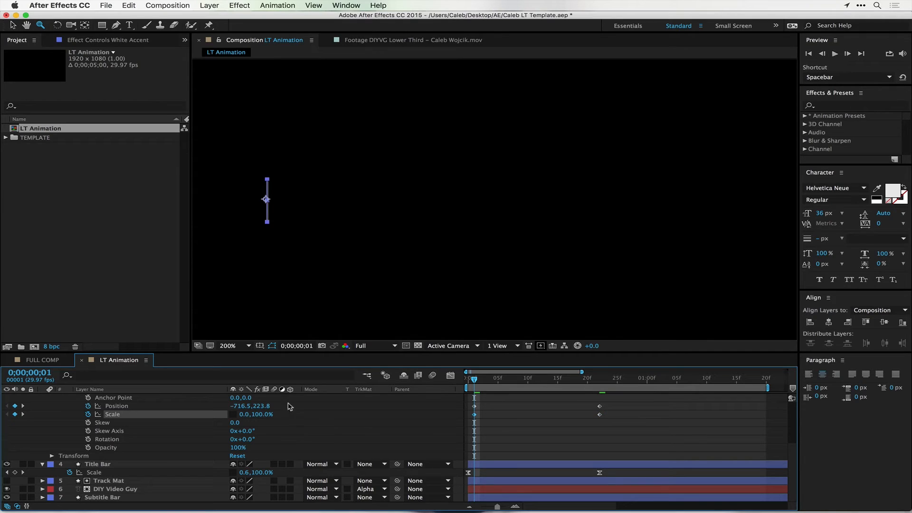
# Step: Set Rectangle 1's horizontal scale to 10% at frame 11 and move its first Position and Scale keyframes to frame 0
pyautogui.moveTo(530, 380); pyautogui.dragTo(534, 380)
pyautogui.moveTo(244, 414)
pyautogui.mouseDown()
pyautogui.moveTo(266, 414)
pyautogui.moveTo(249, 412)
pyautogui.moveTo(257, 416)
pyautogui.mouseUp()
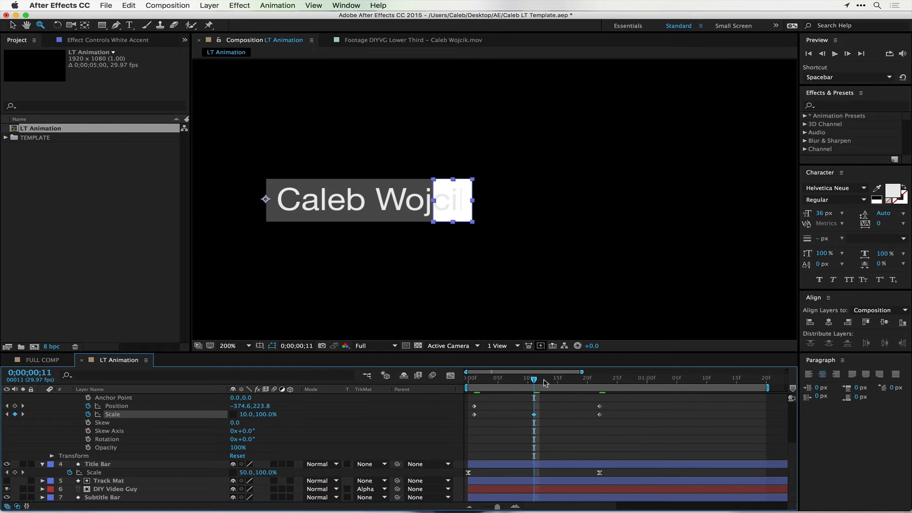
pyautogui.moveTo(535, 381); pyautogui.dragTo(469, 416)
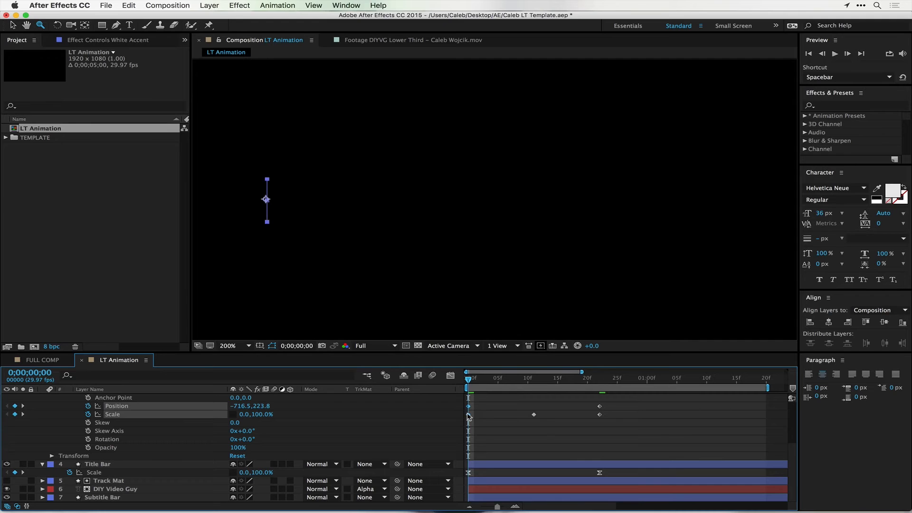
# Step: Apply Easy Ease to all of Rectangle 1's Position and Scale keyframes and check the start of the animation
pyautogui.moveTo(617, 428); pyautogui.dragTo(464, 404)
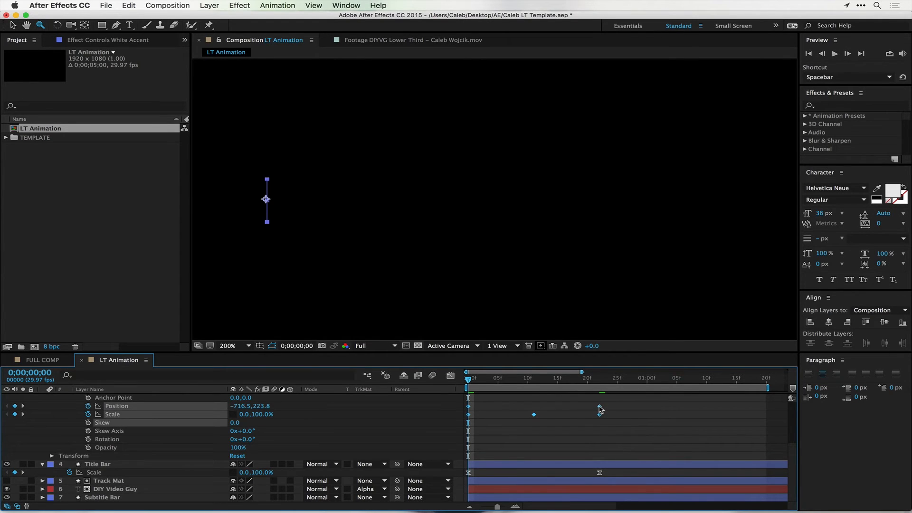
pyautogui.moveTo(469, 378); pyautogui.dragTo(475, 380)
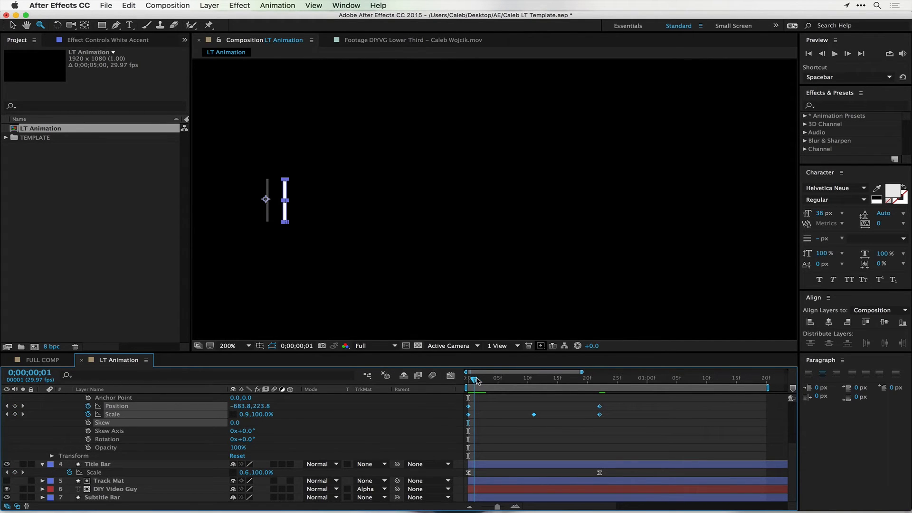
pyautogui.moveTo(476, 379); pyautogui.dragTo(477, 379)
pyautogui.rightClick(599, 408)
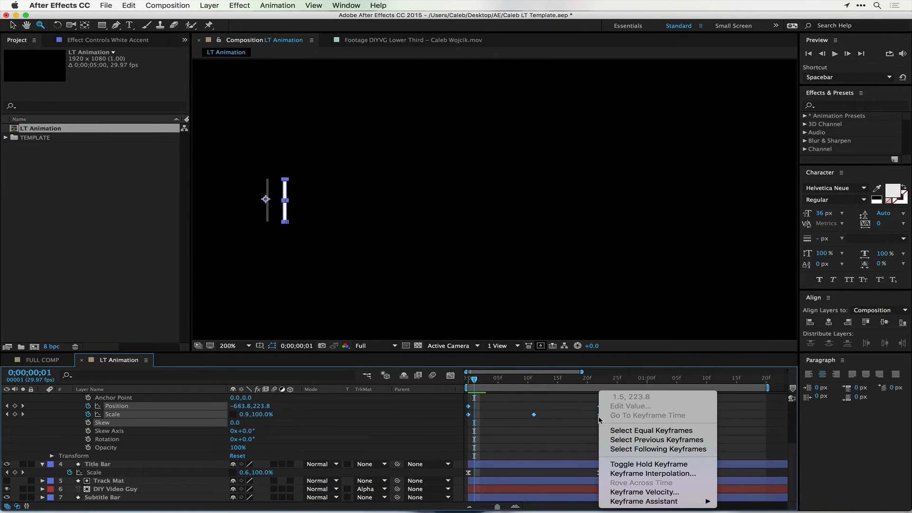
pyautogui.moveTo(652, 502)
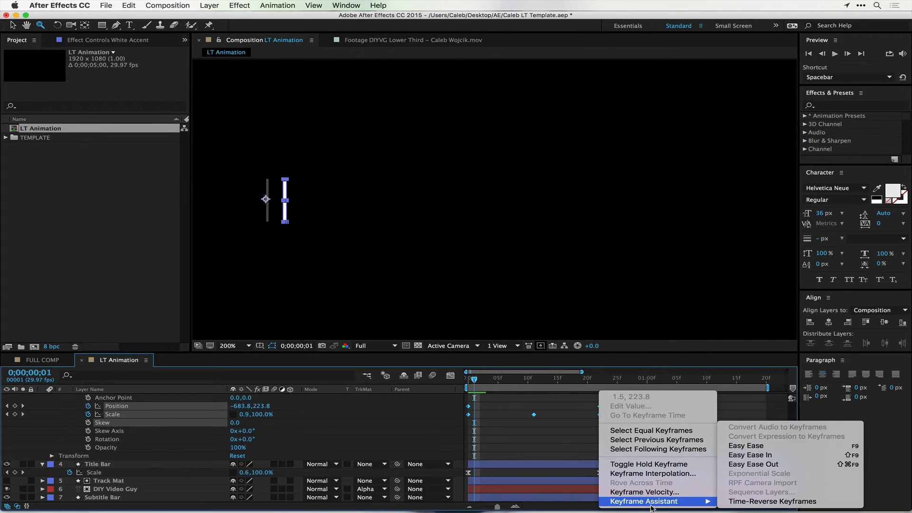
pyautogui.click(777, 455)
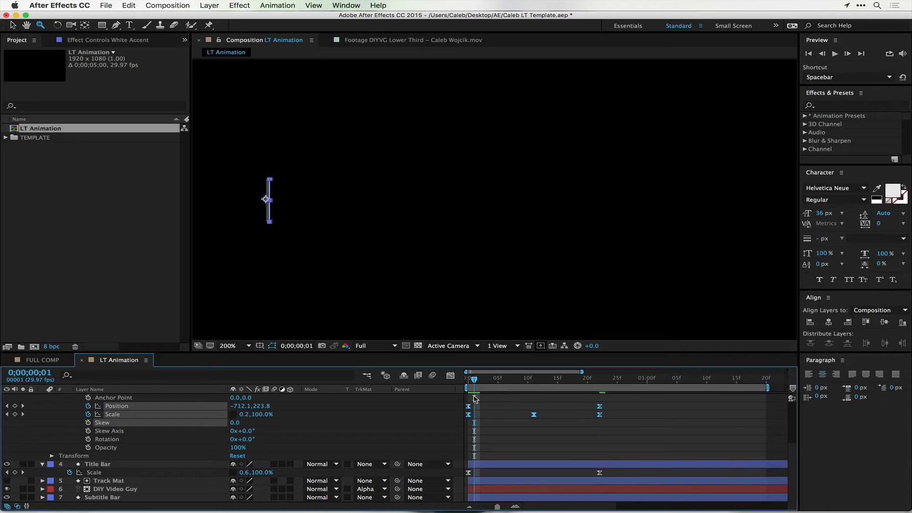
pyautogui.moveTo(475, 379)
pyautogui.mouseDown()
pyautogui.moveTo(611, 385)
pyautogui.moveTo(489, 386)
pyautogui.mouseUp()
# Step: Collapse the White Accent layer, move it to the top of the layer stack, and scrub through the animation
pyautogui.scroll(5, 449, 426)
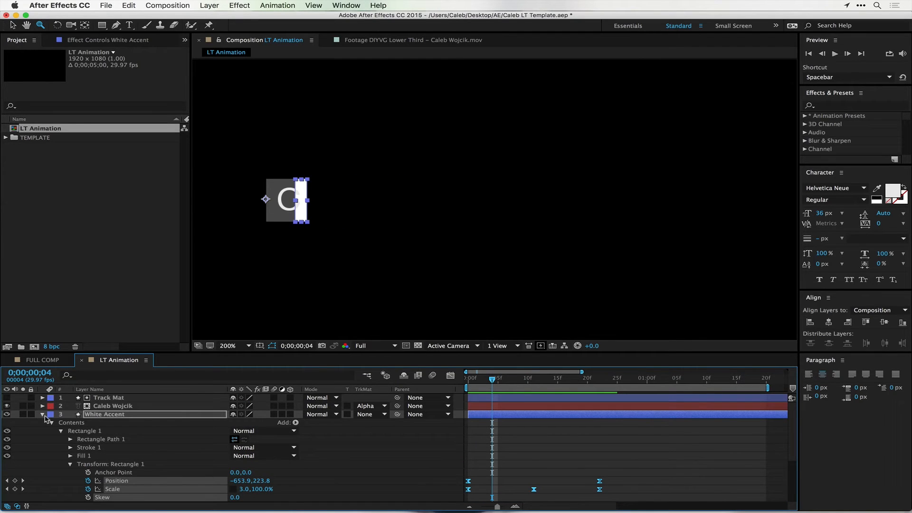
pyautogui.click(42, 415)
pyautogui.moveTo(95, 415); pyautogui.dragTo(119, 406)
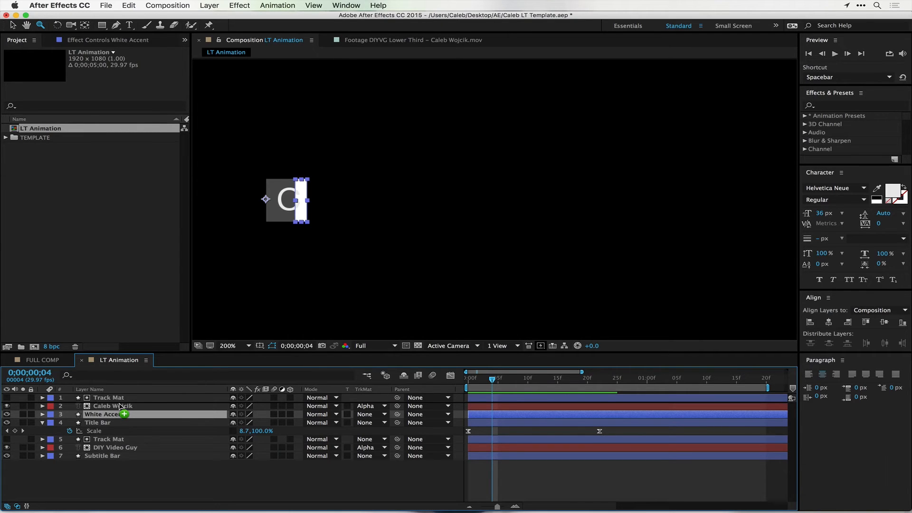
pyautogui.moveTo(121, 407); pyautogui.dragTo(123, 397)
pyautogui.moveTo(493, 378); pyautogui.dragTo(461, 387)
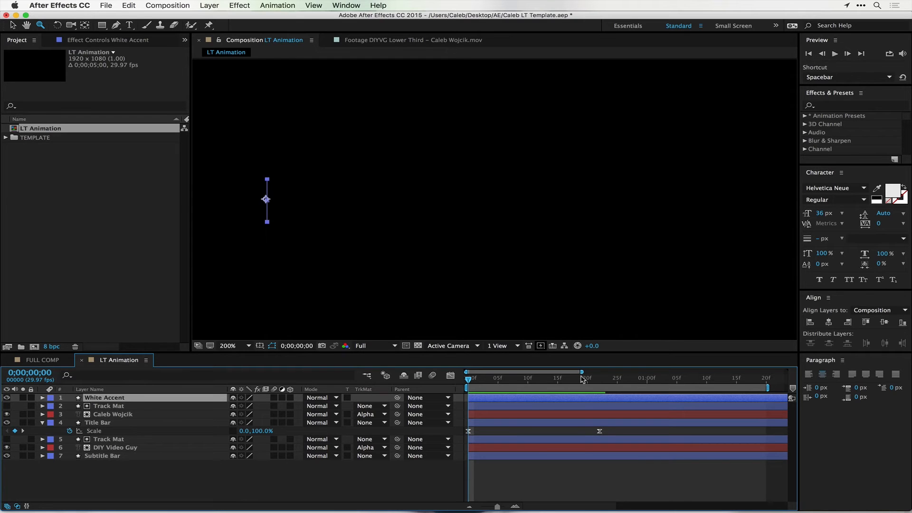
pyautogui.moveTo(479, 380)
pyautogui.mouseDown()
pyautogui.moveTo(591, 383)
pyautogui.moveTo(461, 382)
pyautogui.mouseUp()
pyautogui.click(522, 380)
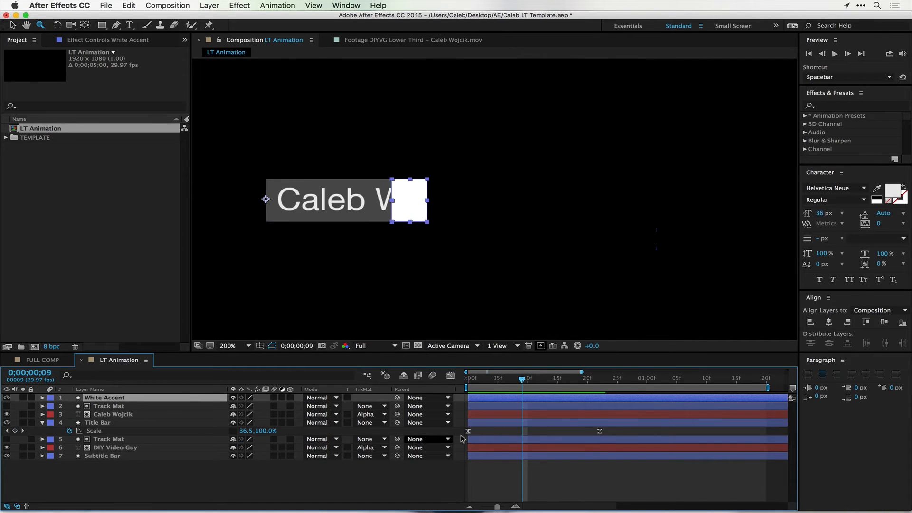
# Step: At frame 35, duplicate the Subtitle Bar layer and rename the copy White Accent
pyautogui.moveTo(539, 381); pyautogui.dragTo(677, 386)
pyautogui.click(129, 457)
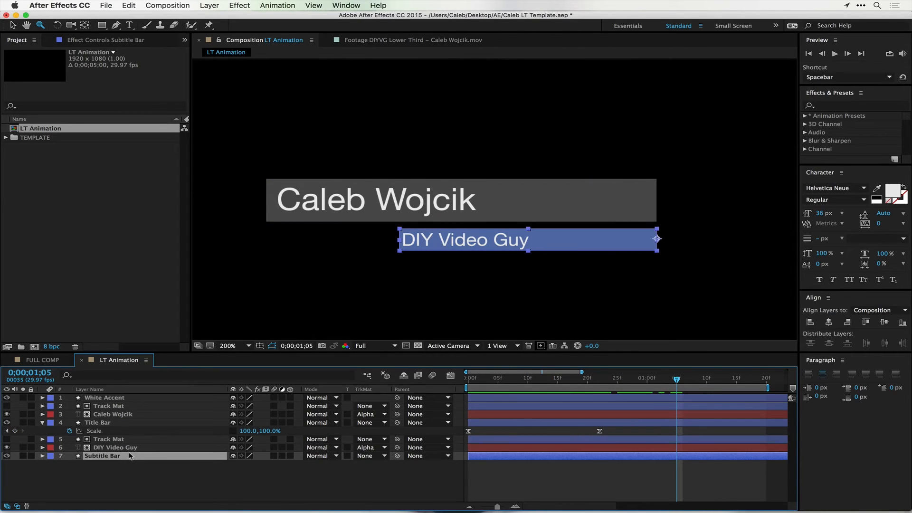
pyautogui.press('u')
pyautogui.press('super+d')
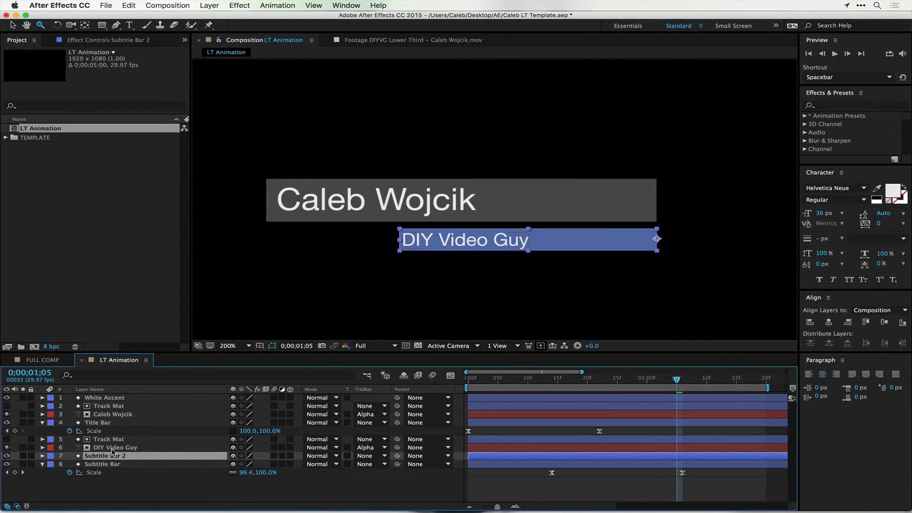
pyautogui.press('Return')
pyautogui.write('White')
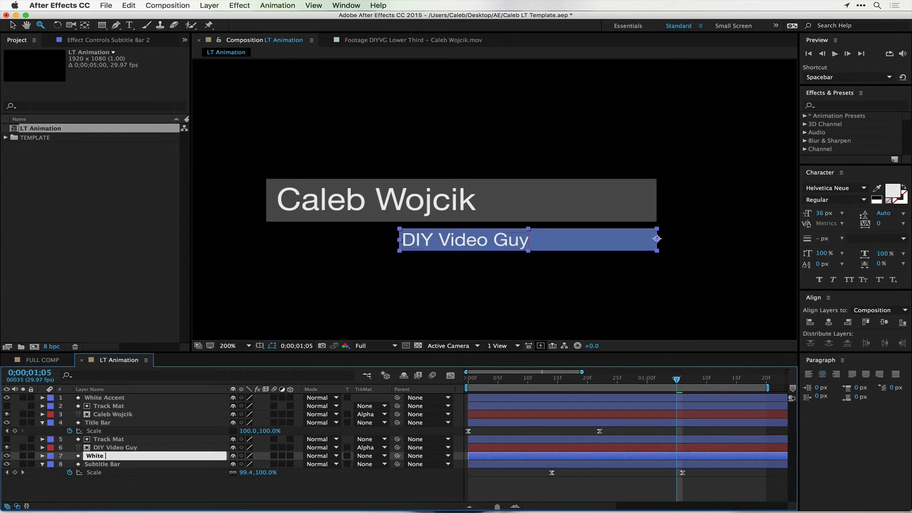
pyautogui.write(' Accent')
pyautogui.press('Return')
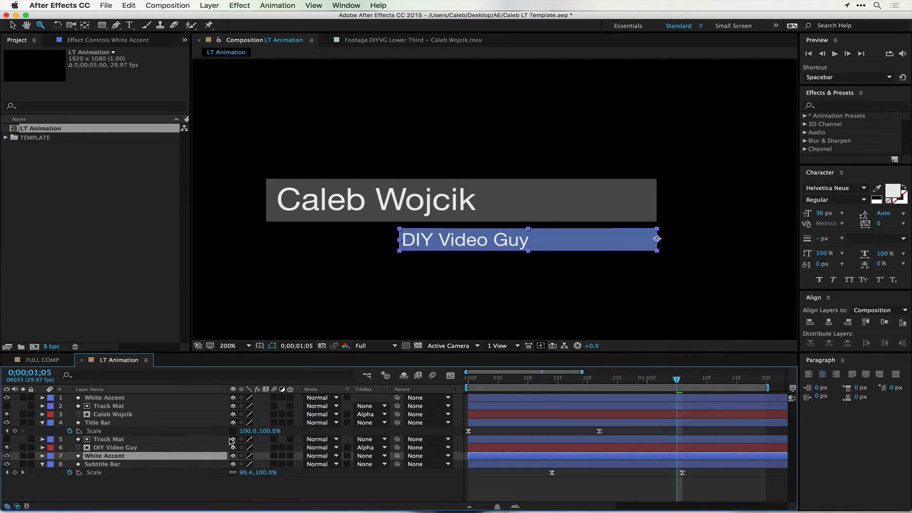
# Step: Delete both Scale keyframes from the new White Accent layer above the Subtitle Bar
pyautogui.press('s')
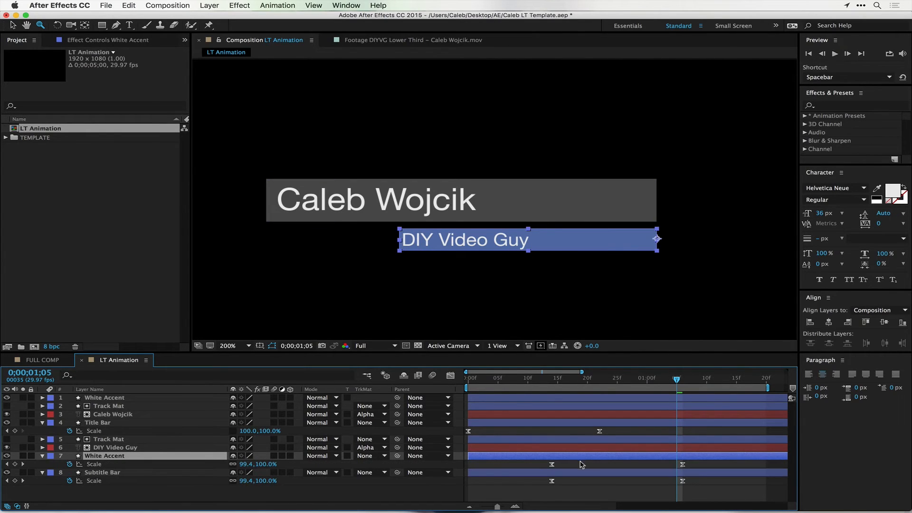
pyautogui.moveTo(570, 467); pyautogui.dragTo(527, 468)
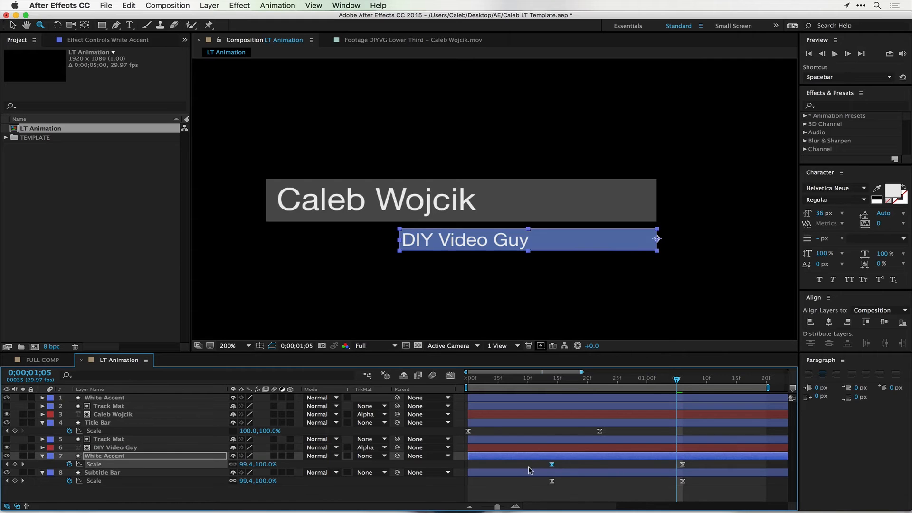
pyautogui.press('Delete')
pyautogui.moveTo(708, 466); pyautogui.dragTo(628, 474)
pyautogui.press('Delete')
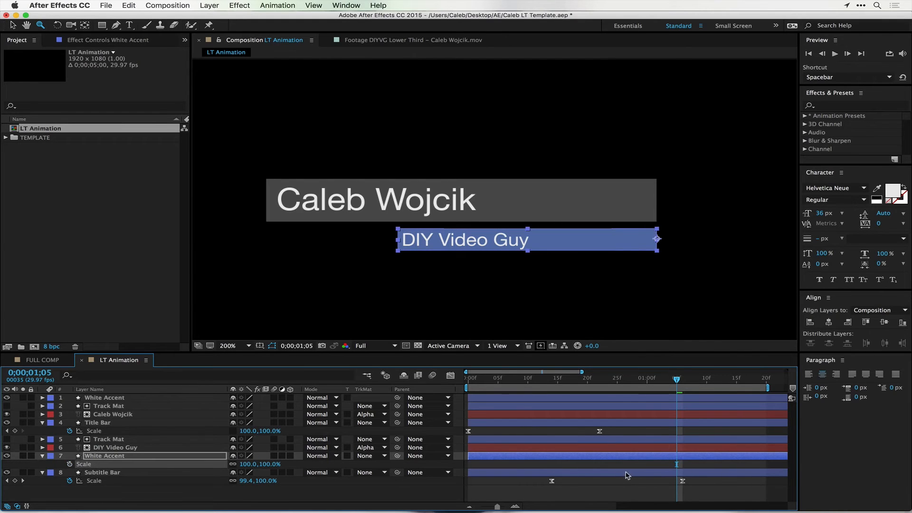
# Step: Change the new White Accent shape's fill colour to white, FFFFFF
pyautogui.click(102, 25)
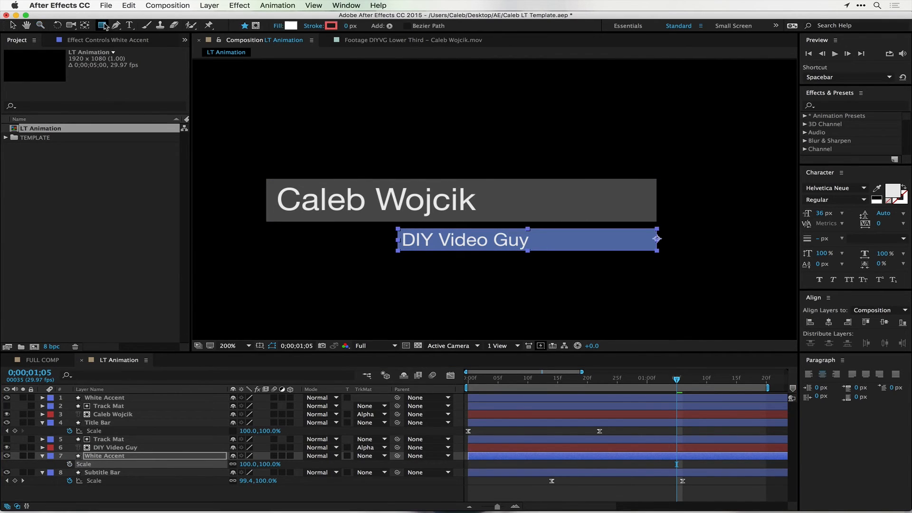
pyautogui.click(291, 25)
pyautogui.moveTo(361, 231); pyautogui.dragTo(330, 203)
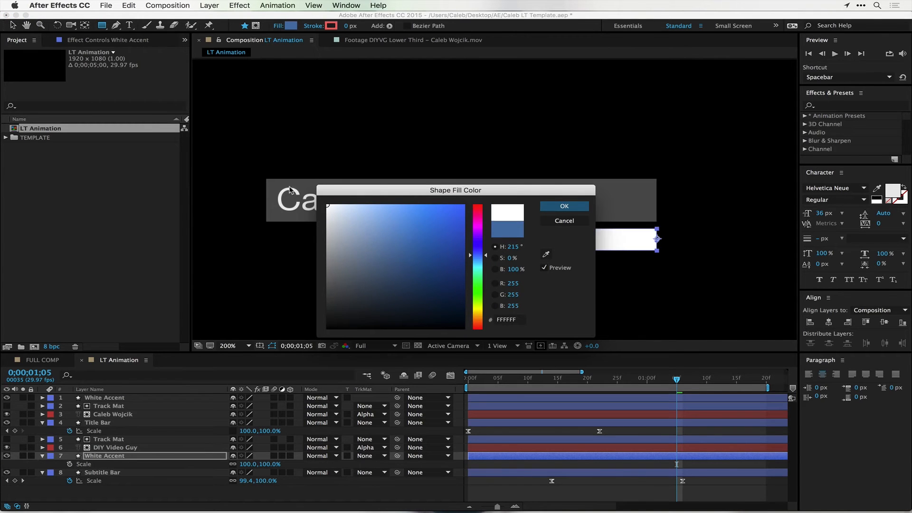
pyautogui.click(562, 205)
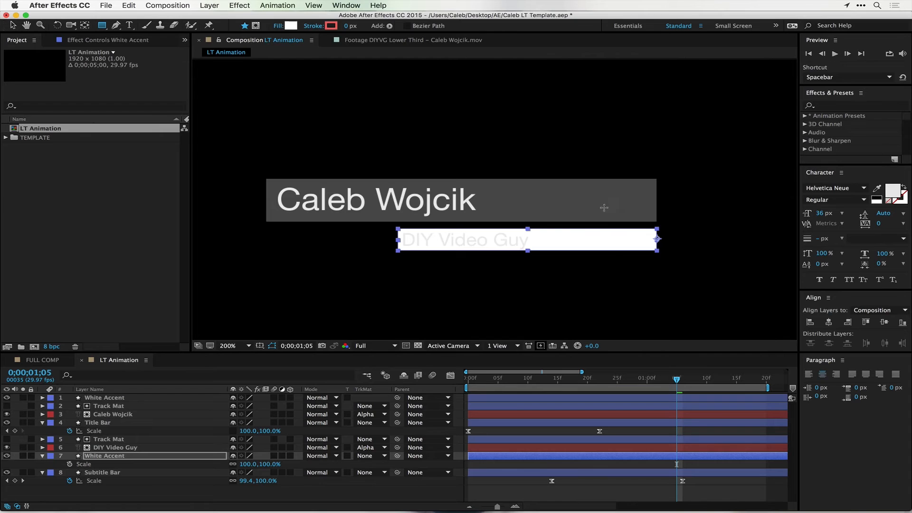
# Step: At frame 36, narrow the new White Accent shape to a thin vertical line at the Subtitle Bar's horizontal centre
pyautogui.press('z')
pyautogui.click(549, 237)
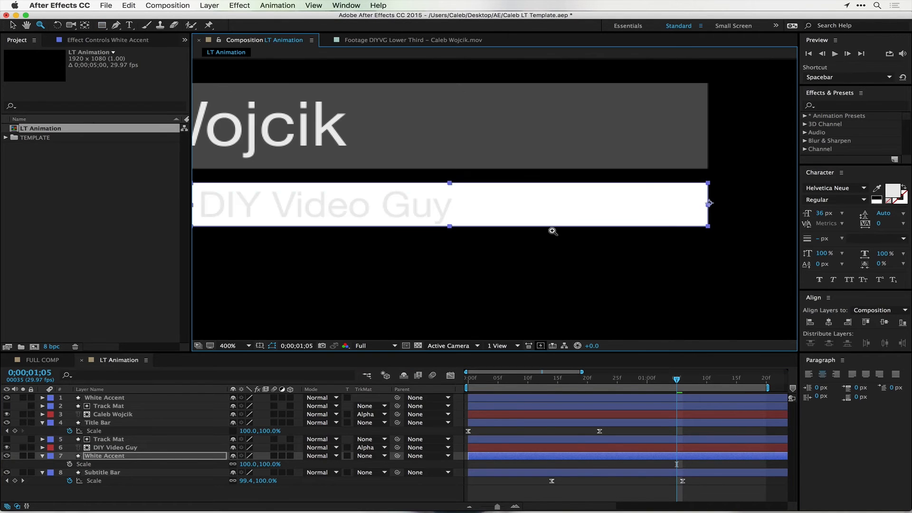
pyautogui.moveTo(525, 192); pyautogui.dragTo(588, 206)
pyautogui.press(',')
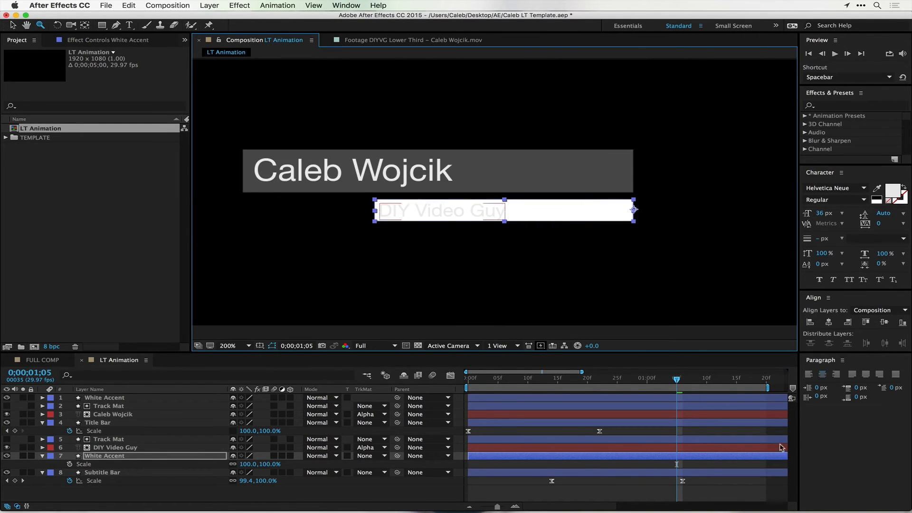
pyautogui.press('pagedown')
pyautogui.moveTo(677, 464); pyautogui.dragTo(684, 465)
pyautogui.click(418, 204)
pyautogui.moveTo(505, 214); pyautogui.dragTo(377, 197)
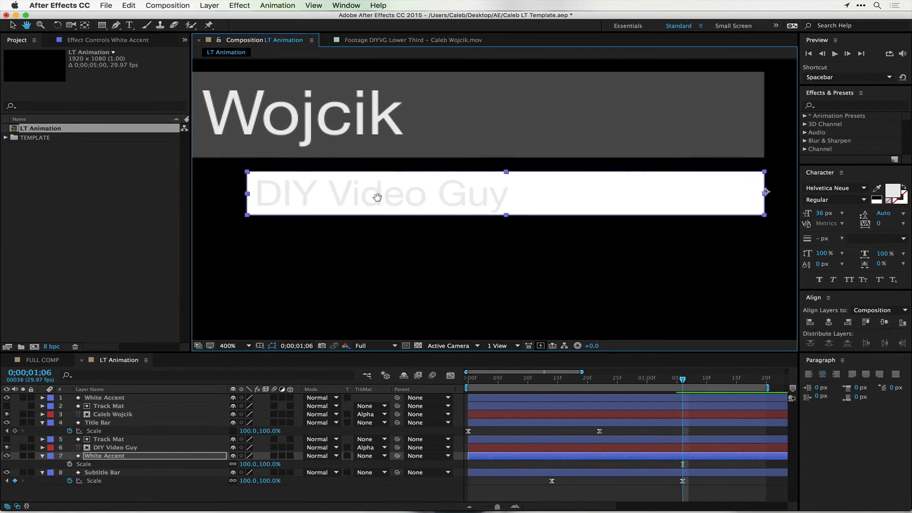
pyautogui.press('v')
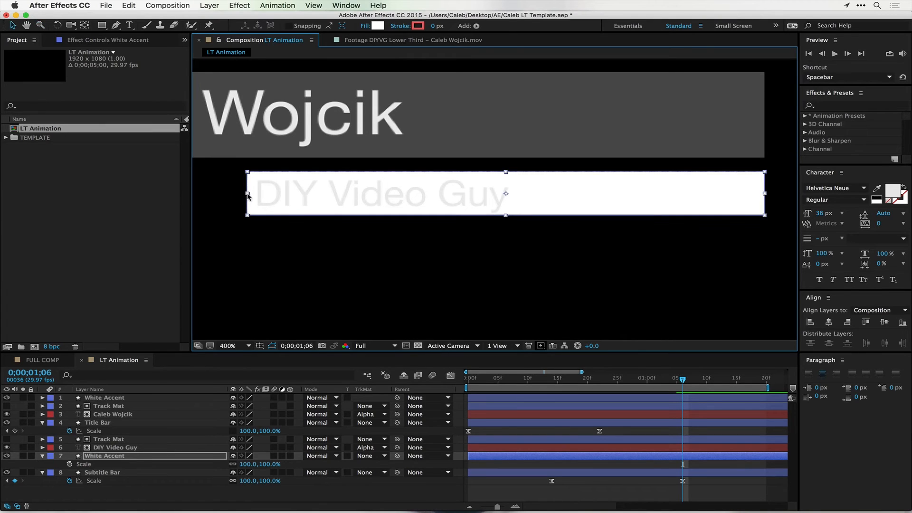
pyautogui.moveTo(248, 195); pyautogui.dragTo(503, 199)
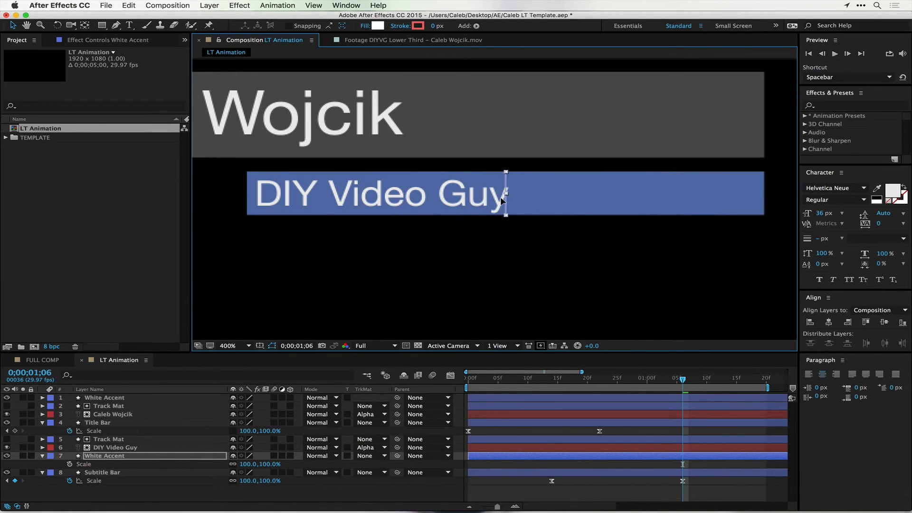
# Step: At frame 36, enable keyframing for Position and Scale in Rectangle 1's transform on the White Accent layer above the Subtitle Bar
pyautogui.click(43, 456)
pyautogui.click(42, 456)
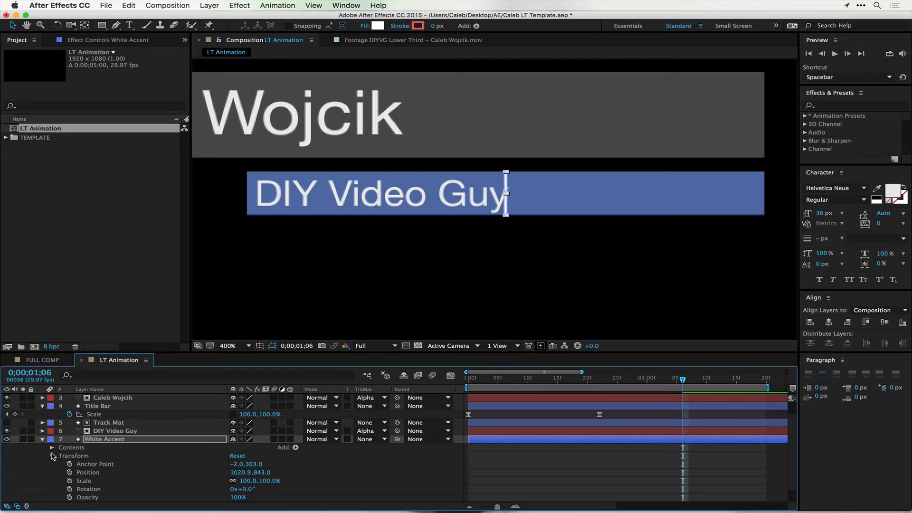
pyautogui.click(51, 448)
pyautogui.click(60, 456)
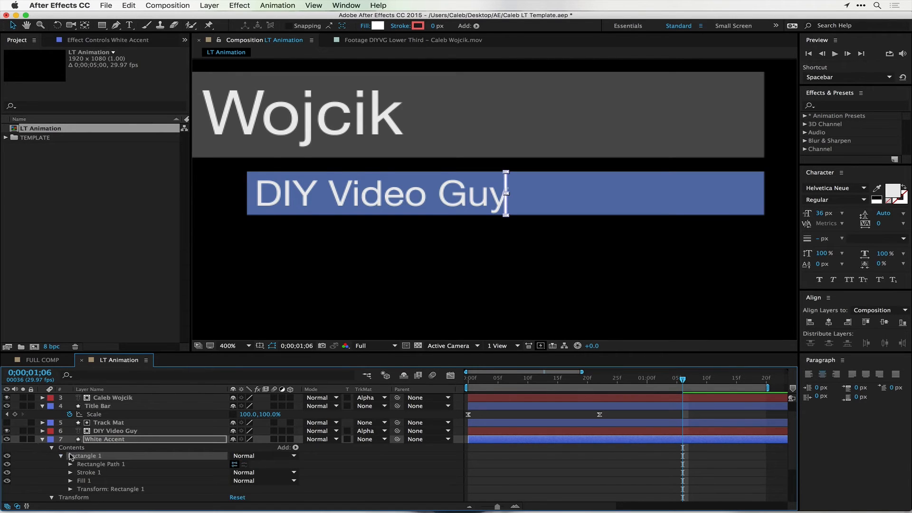
pyautogui.scroll(-2, 66, 463)
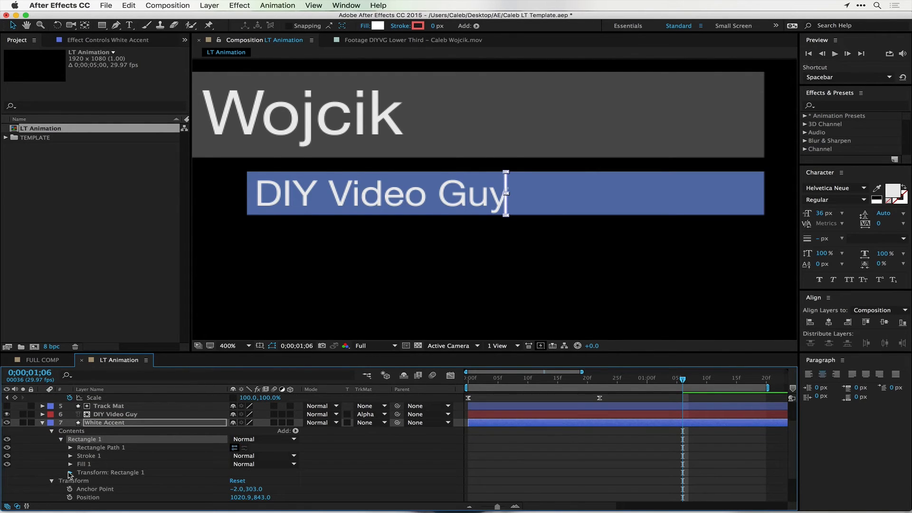
pyautogui.click(70, 472)
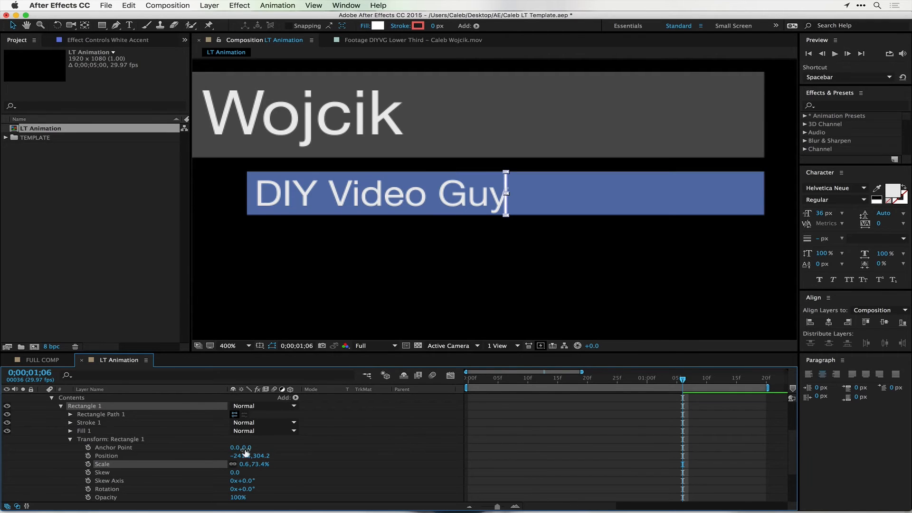
pyautogui.click(88, 464)
pyautogui.click(88, 456)
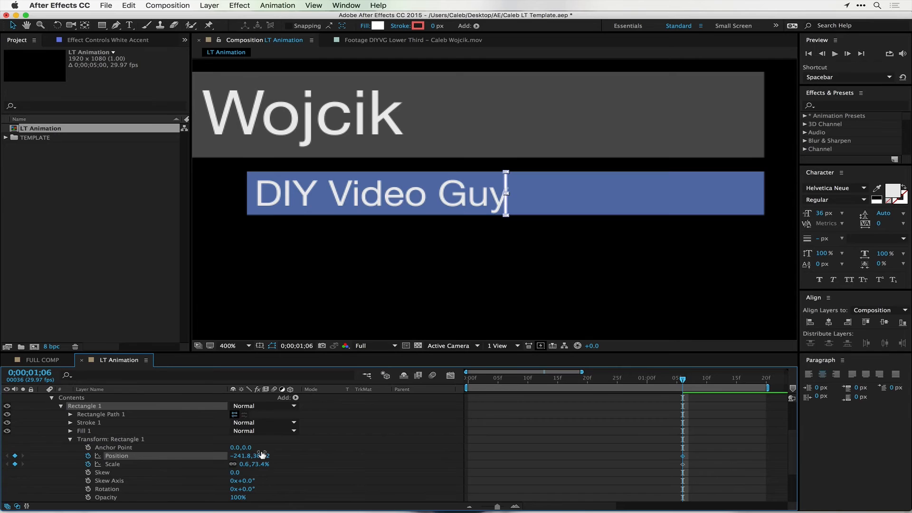
# Step: At frame 36, move Rectangle 1 to the Subtitle Bar's left edge at Position X -479.8 and set its Scale to 0%
pyautogui.moveTo(242, 456); pyautogui.dragTo(114, 457)
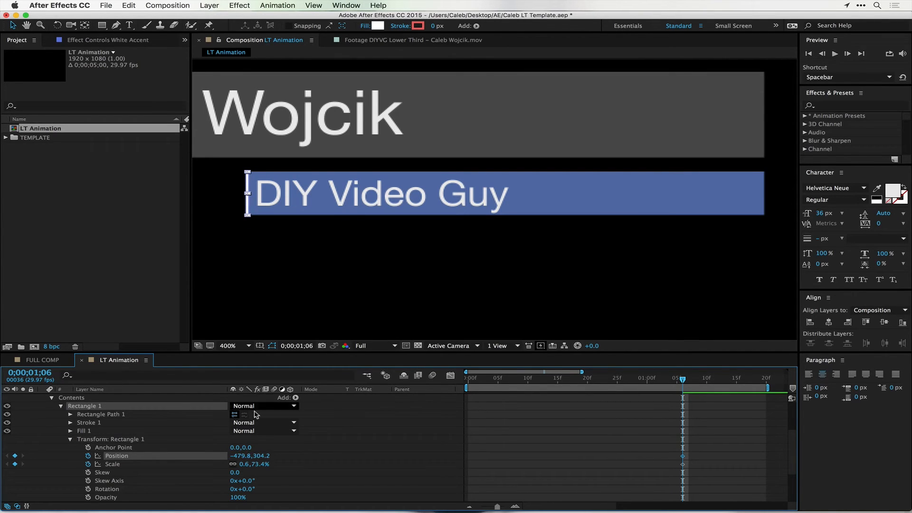
pyautogui.click(242, 463)
pyautogui.write('0')
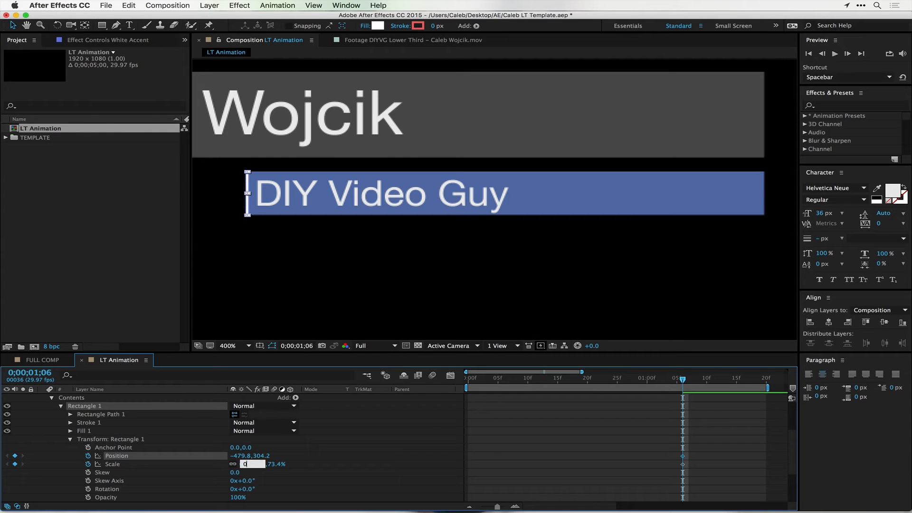
pyautogui.press('Return')
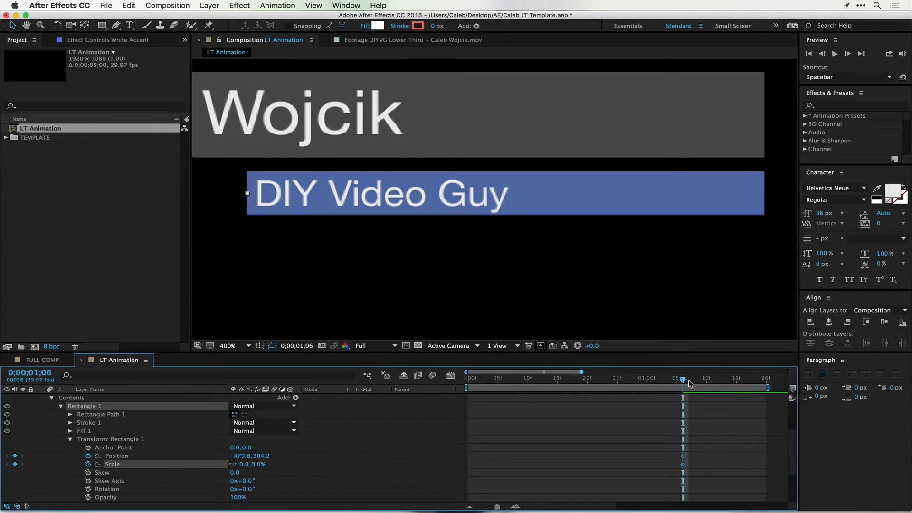
# Step: At frame 14, the Subtitle Bar's first Scale keyframe, keyframe Rectangle 1's Position X at -112.8
pyautogui.scroll(-5, 670, 443)
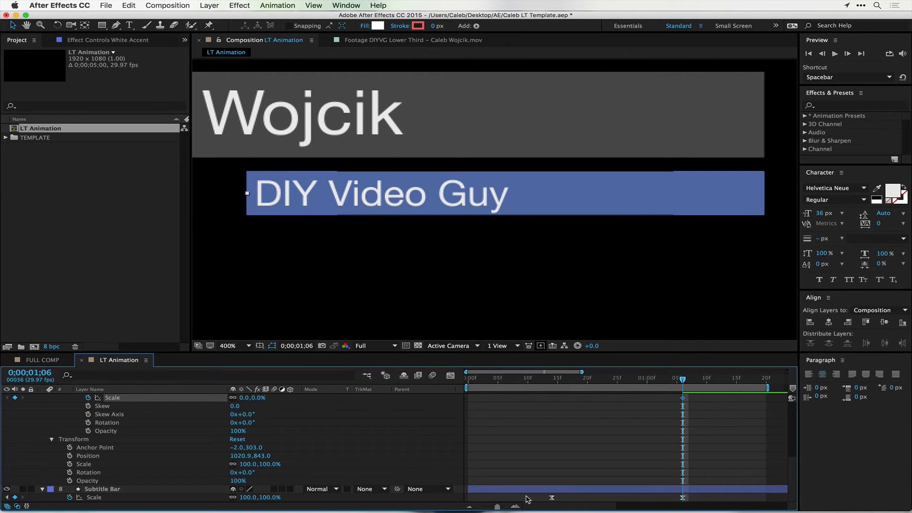
pyautogui.click(553, 382)
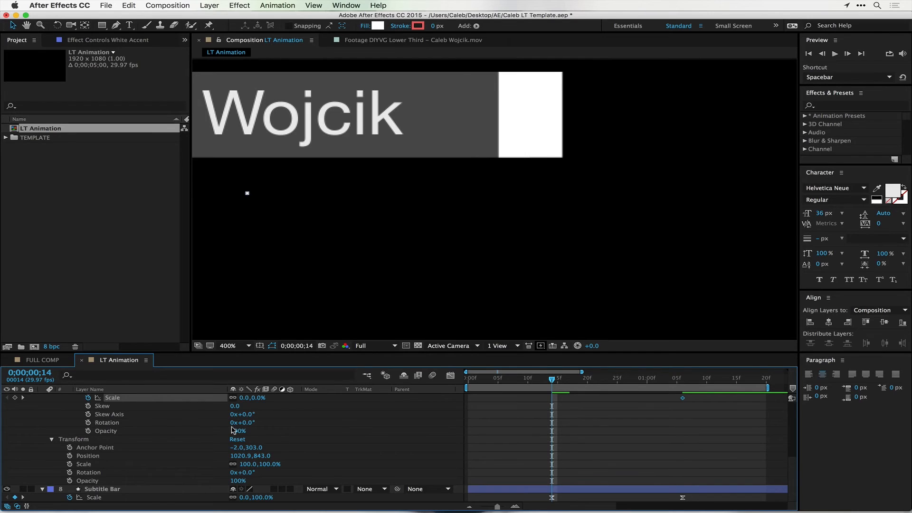
pyautogui.scroll(4, 352, 423)
pyautogui.moveTo(238, 422); pyautogui.dragTo(432, 417)
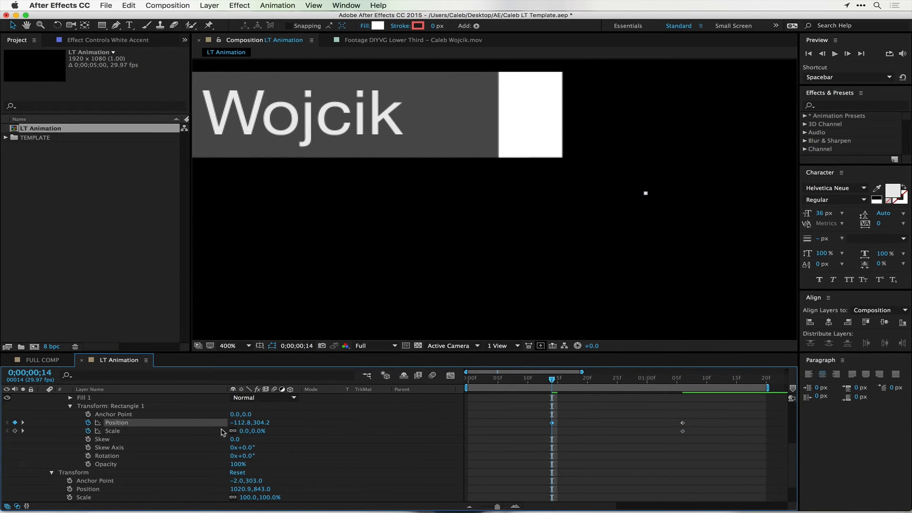
# Step: Unlink Rectangle 1's Scale proportions and set its vertical Scale to 100% at frames 14 and 36
pyautogui.moveTo(245, 429); pyautogui.dragTo(247, 429)
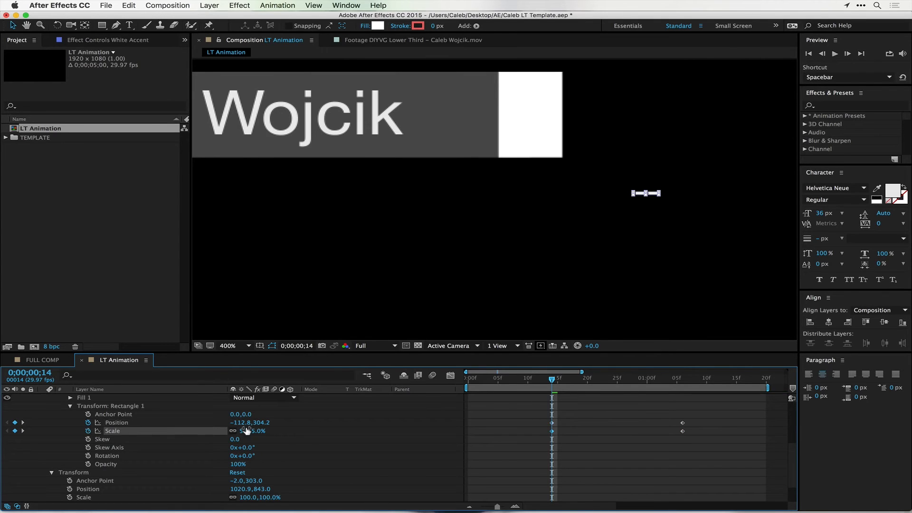
pyautogui.press('super+z')
pyautogui.click(259, 431)
pyautogui.write('100')
pyautogui.press('Return')
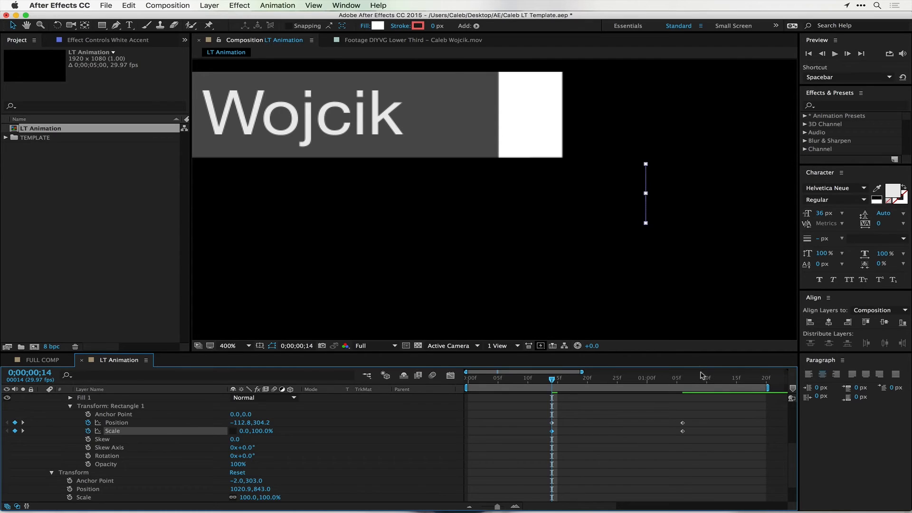
pyautogui.click(682, 380)
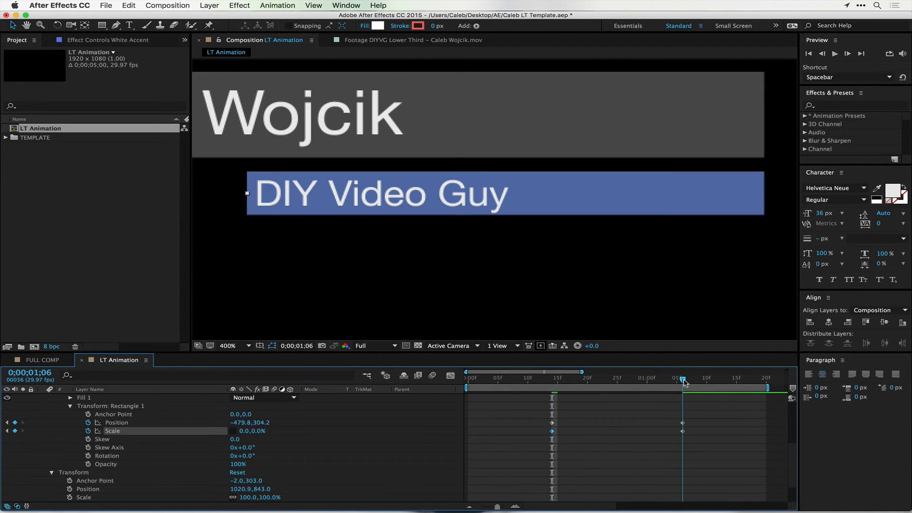
pyautogui.click(259, 431)
pyautogui.press('Return')
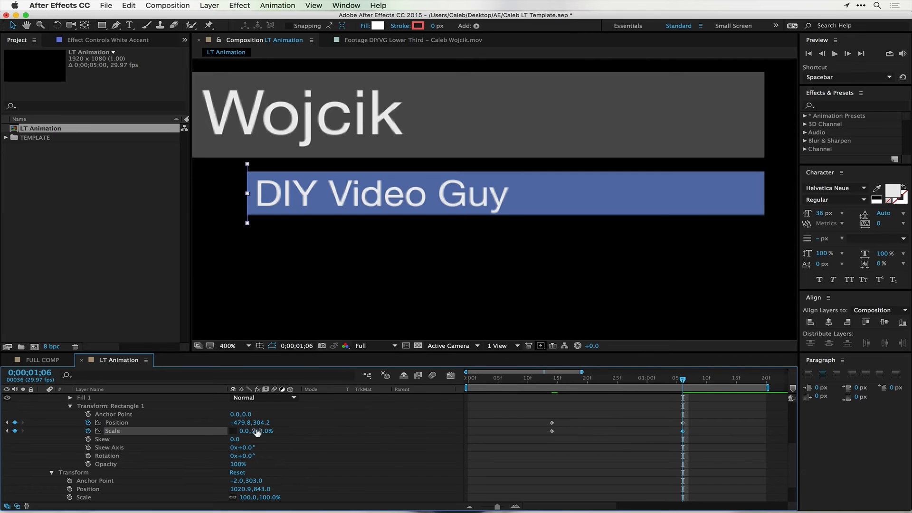
# Step: Shift Rectangle 1's first Position and Scale keyframes to frame 15 and align it with the Subtitle Bar's right edge at Position X -2.8
pyautogui.click(552, 380)
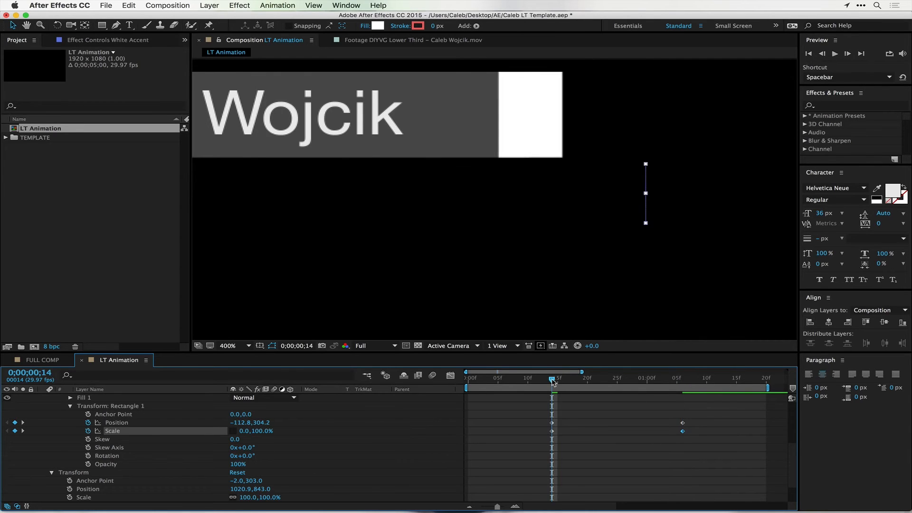
pyautogui.moveTo(238, 421); pyautogui.dragTo(505, 212)
pyautogui.moveTo(550, 383)
pyautogui.mouseDown()
pyautogui.moveTo(588, 383)
pyautogui.moveTo(544, 386)
pyautogui.moveTo(557, 388)
pyautogui.mouseUp()
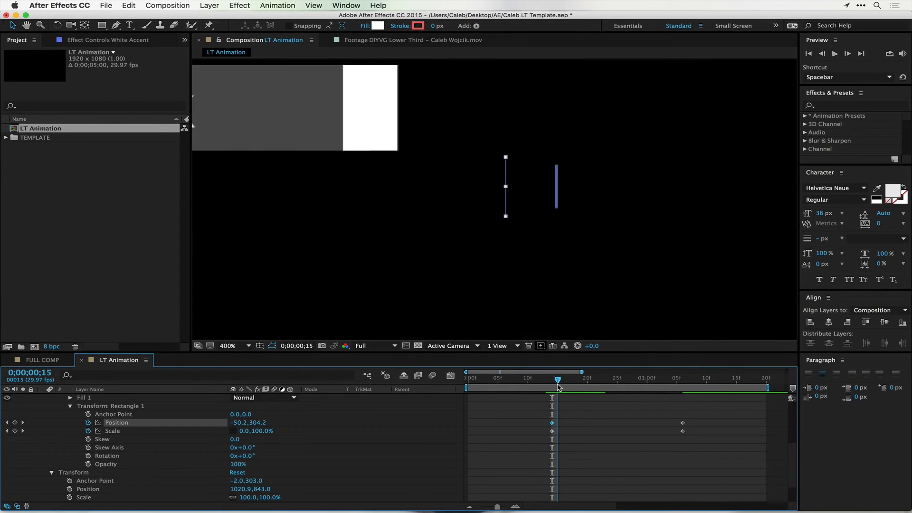
pyautogui.scroll(-1, 558, 385)
pyautogui.moveTo(559, 415)
pyautogui.mouseDown()
pyautogui.moveTo(549, 425)
pyautogui.moveTo(558, 427)
pyautogui.mouseUp()
pyautogui.moveTo(240, 415); pyautogui.dragTo(256, 414)
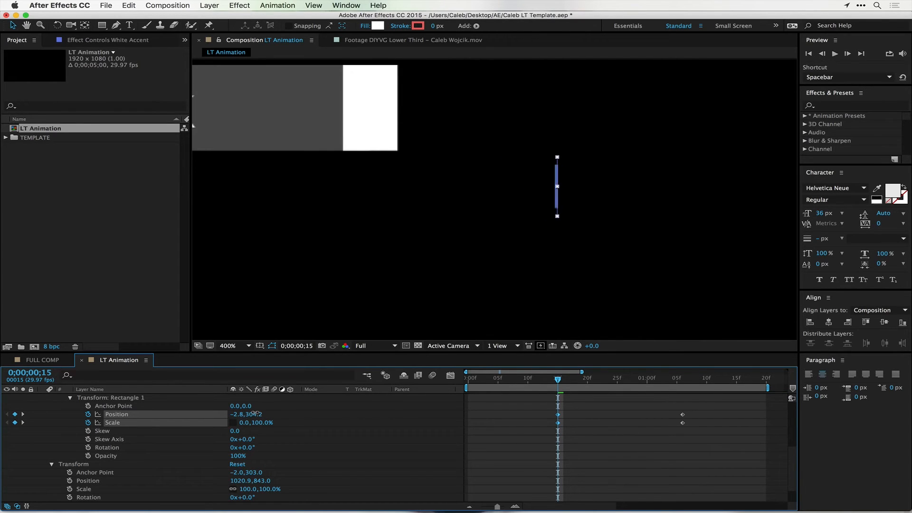
# Step: Move Rectangle 1's first Position and Scale keyframes back to frame 14 to match the Subtitle Bar's starting keyframe
pyautogui.scroll(-2, 591, 413)
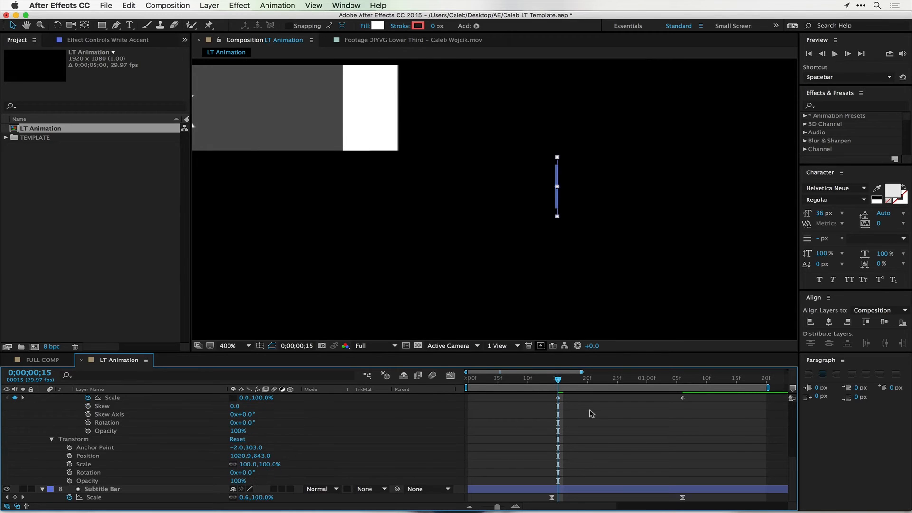
pyautogui.moveTo(556, 380); pyautogui.dragTo(552, 380)
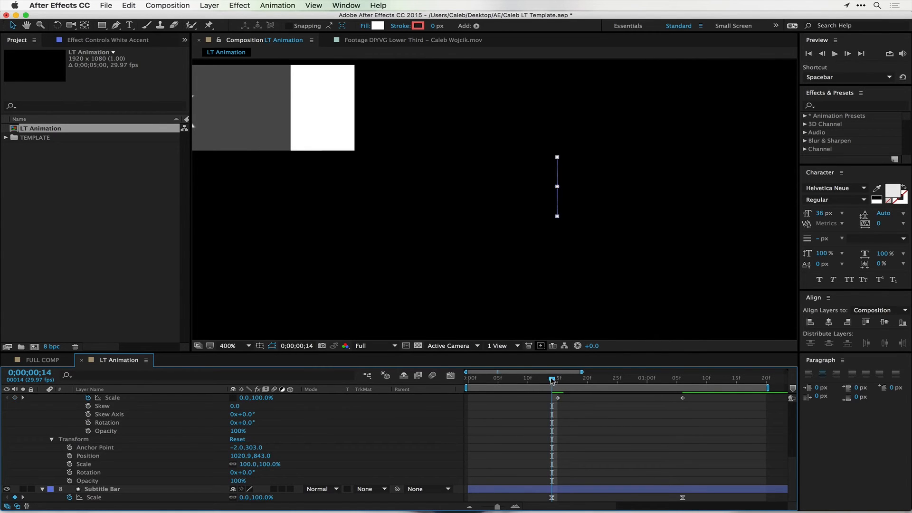
pyautogui.scroll(2, 592, 411)
pyautogui.moveTo(580, 438); pyautogui.dragTo(555, 427)
# Step: At frame 25, midway through the Subtitle Bar's growth, set Rectangle 1's horizontal Scale to 10%
pyautogui.moveTo(554, 381); pyautogui.dragTo(606, 380)
pyautogui.moveTo(383, 186); pyautogui.dragTo(574, 191)
pyautogui.moveTo(606, 382); pyautogui.dragTo(618, 383)
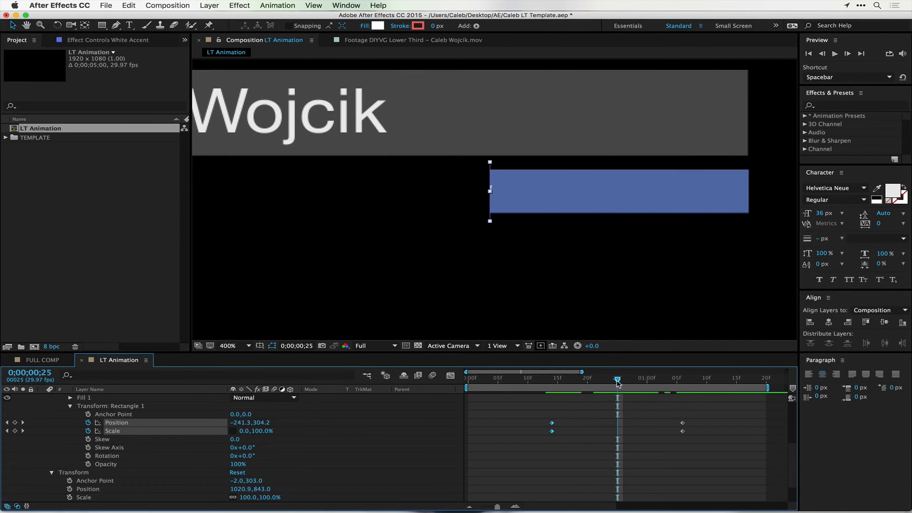
pyautogui.click(246, 431)
pyautogui.write('10')
pyautogui.press('Return')
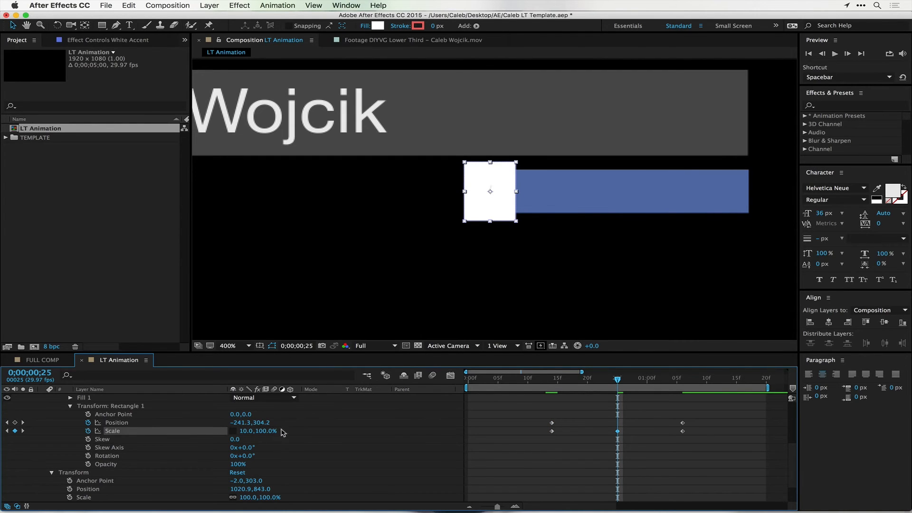
# Step: Apply Easy Ease to all of Rectangle 1's Position and Scale keyframes and preview the motion
pyautogui.moveTo(703, 453); pyautogui.dragTo(486, 404)
pyautogui.rightClick(683, 427)
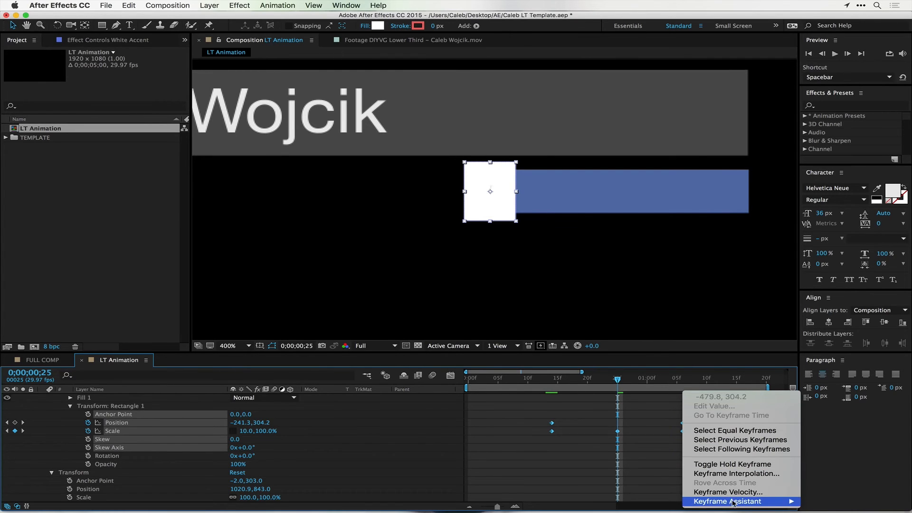
pyautogui.moveTo(734, 503)
pyautogui.click(579, 446)
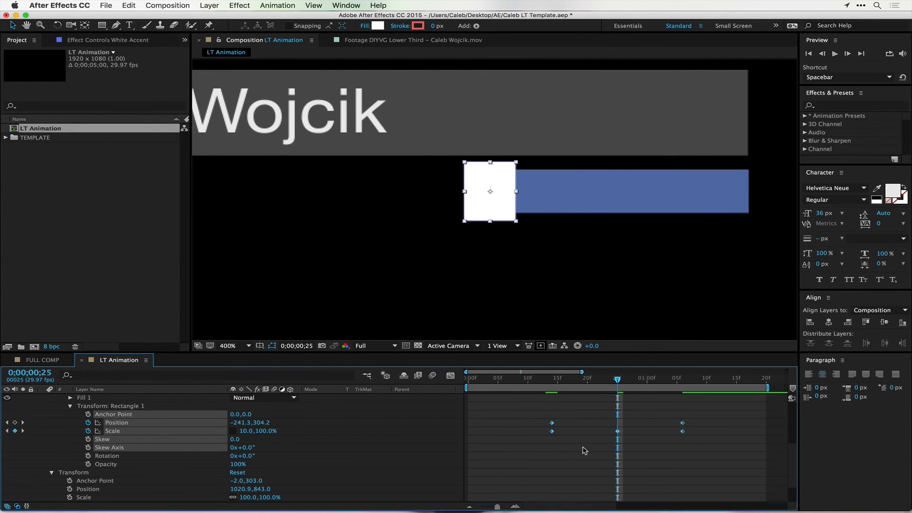
pyautogui.moveTo(604, 384)
pyautogui.mouseDown()
pyautogui.moveTo(546, 382)
pyautogui.moveTo(627, 384)
pyautogui.moveTo(606, 385)
pyautogui.mouseUp()
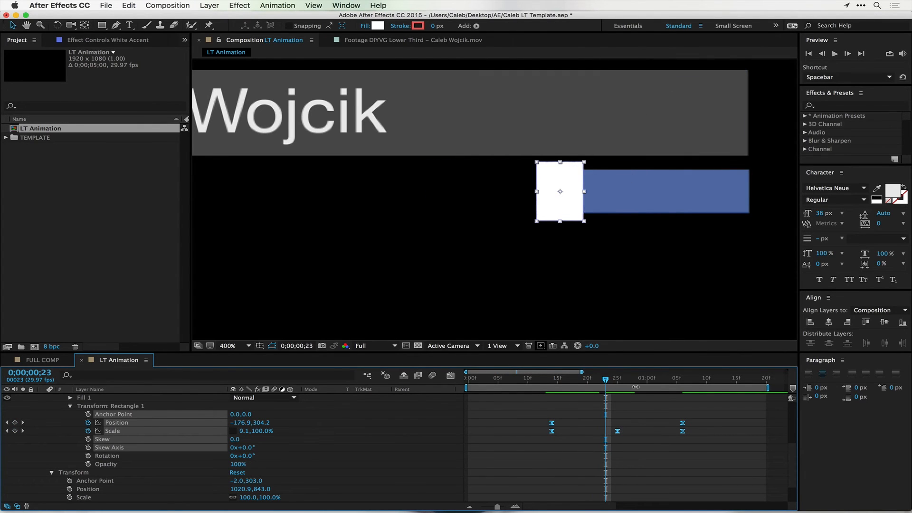
# Step: Select all three of Rectangle 1's Scale keyframes and, at frame 25, set their vertical Scale to 75%
pyautogui.moveTo(607, 380); pyautogui.dragTo(685, 382)
pyautogui.moveTo(715, 449); pyautogui.dragTo(509, 431)
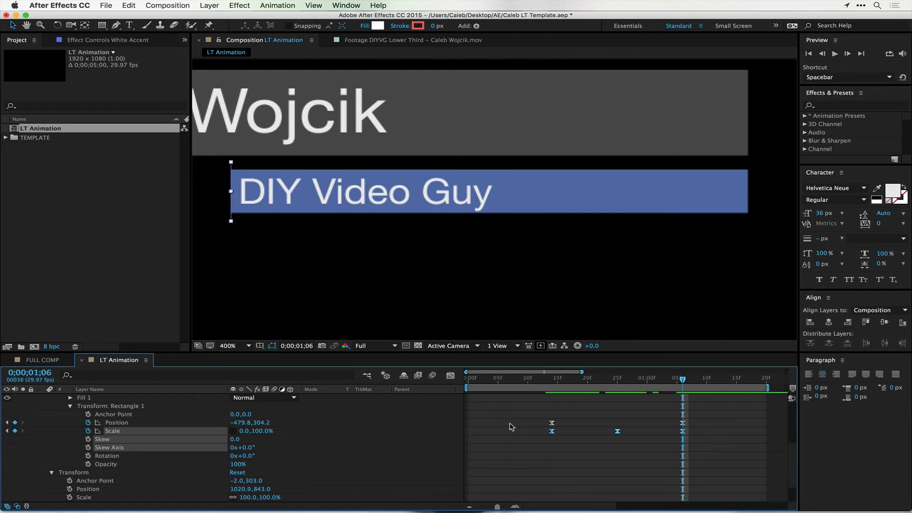
pyautogui.click(616, 381)
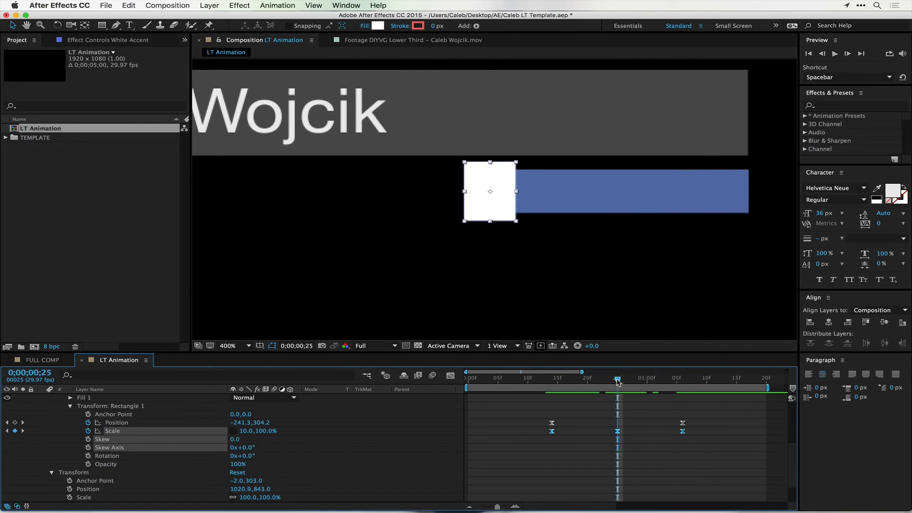
pyautogui.moveTo(263, 427); pyautogui.dragTo(251, 426)
pyautogui.click(620, 422)
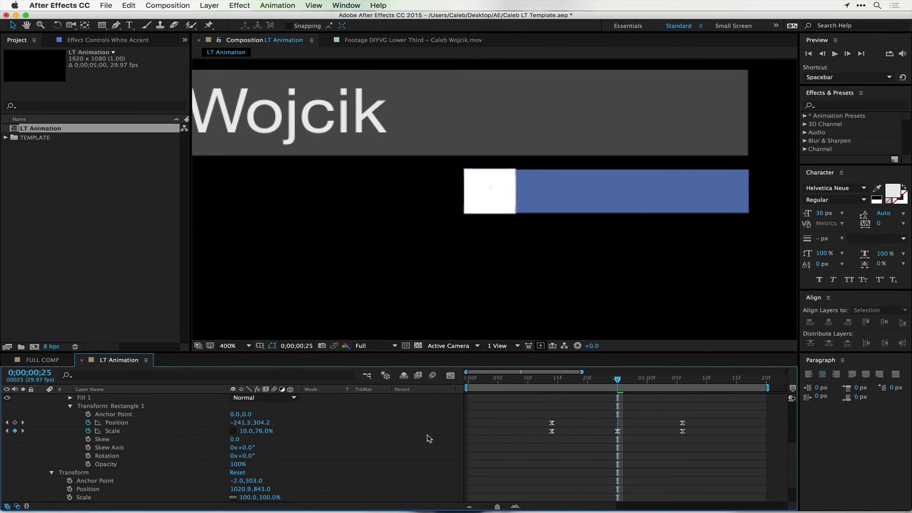
pyautogui.click(112, 431)
pyautogui.click(262, 430)
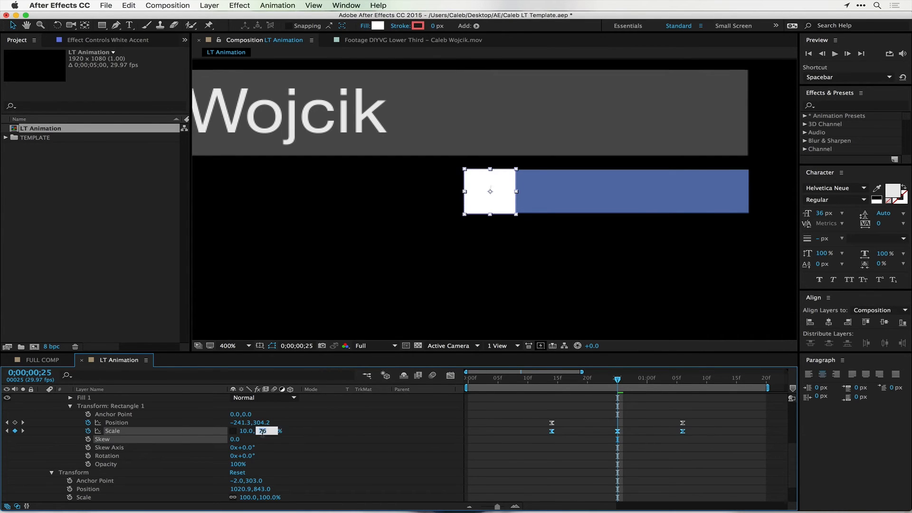
pyautogui.press('Return')
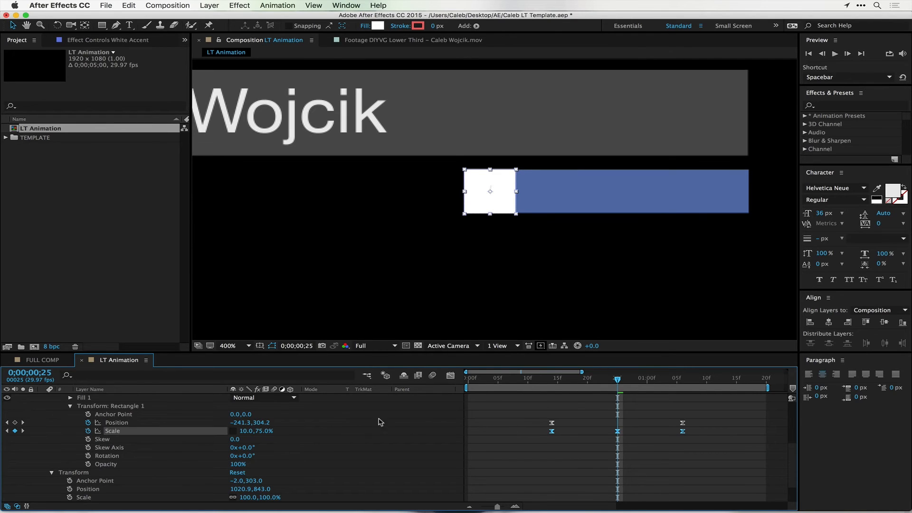
# Step: Set Rectangle 1's horizontal Scale to 0% at both frame 14 and frame 36
pyautogui.click(501, 410)
pyautogui.moveTo(547, 383)
pyautogui.mouseDown()
pyautogui.moveTo(610, 384)
pyautogui.moveTo(552, 384)
pyautogui.mouseUp()
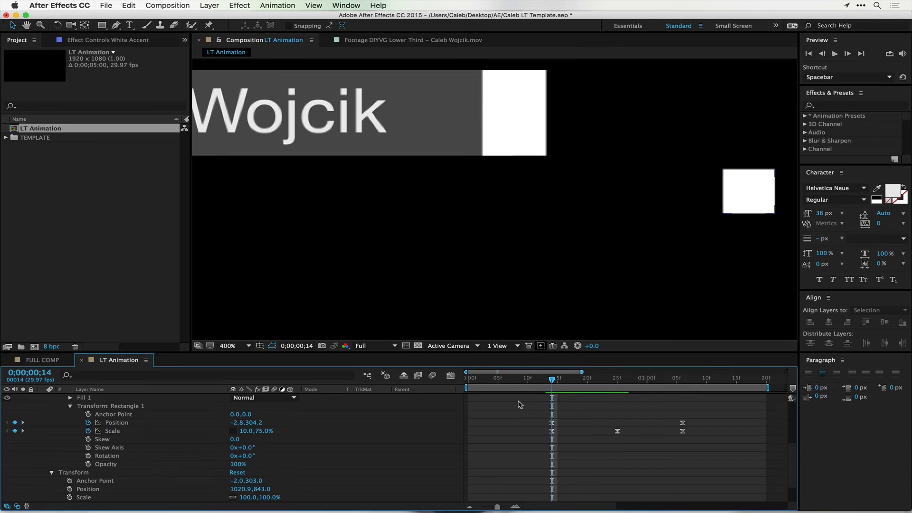
pyautogui.click(247, 431)
pyautogui.write('0')
pyautogui.press('Return')
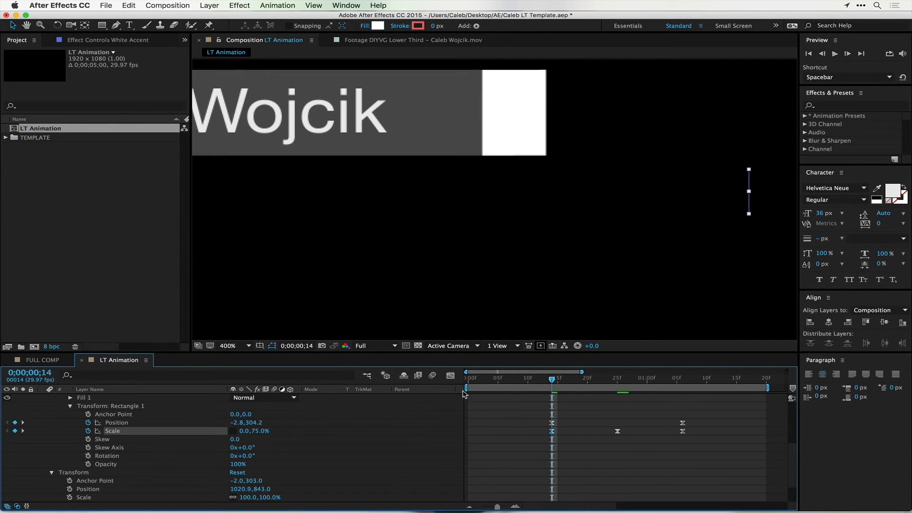
pyautogui.click(683, 379)
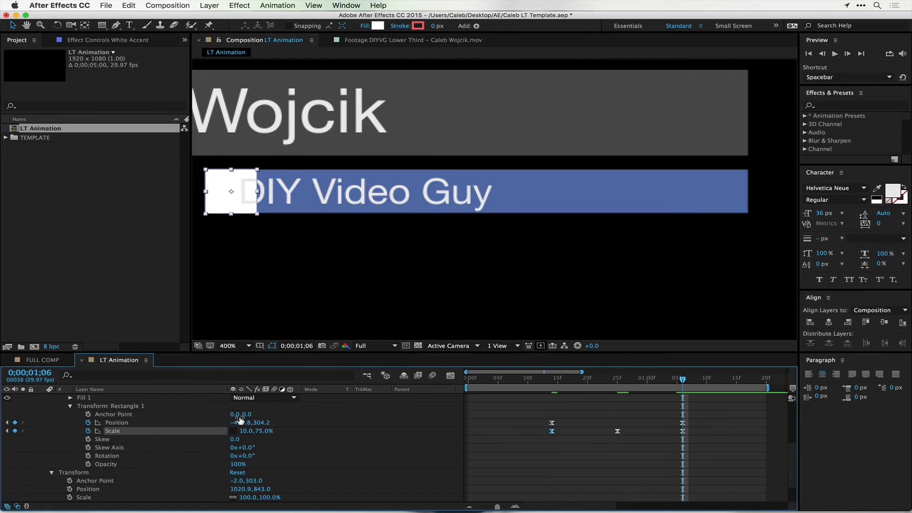
pyautogui.click(248, 431)
pyautogui.write('0')
pyautogui.press('Return')
# Step: Move the subtitle's White Accent layer directly below the Title Bar, above the DIY Video Guy text's Track Mat
pyautogui.moveTo(553, 382); pyautogui.dragTo(648, 382)
pyautogui.scroll(6, 285, 430)
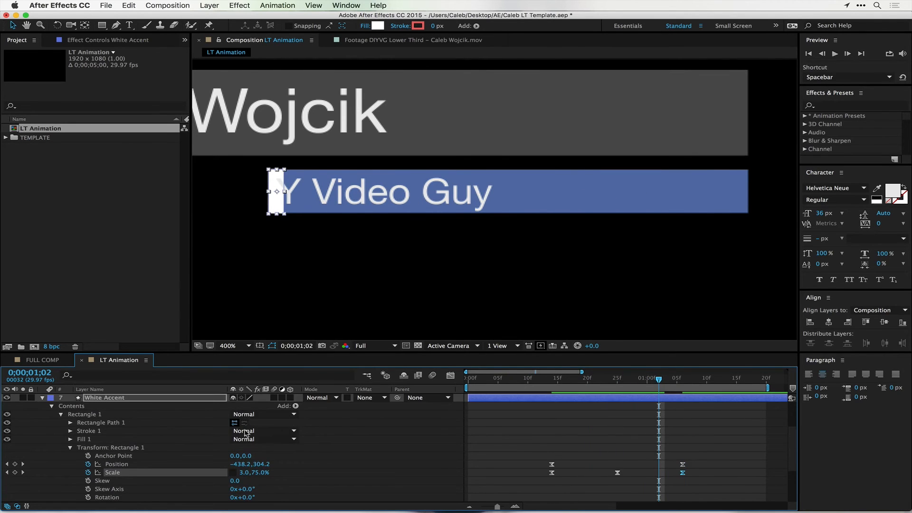
pyautogui.scroll(1, 119, 440)
pyautogui.moveTo(102, 456); pyautogui.dragTo(112, 437)
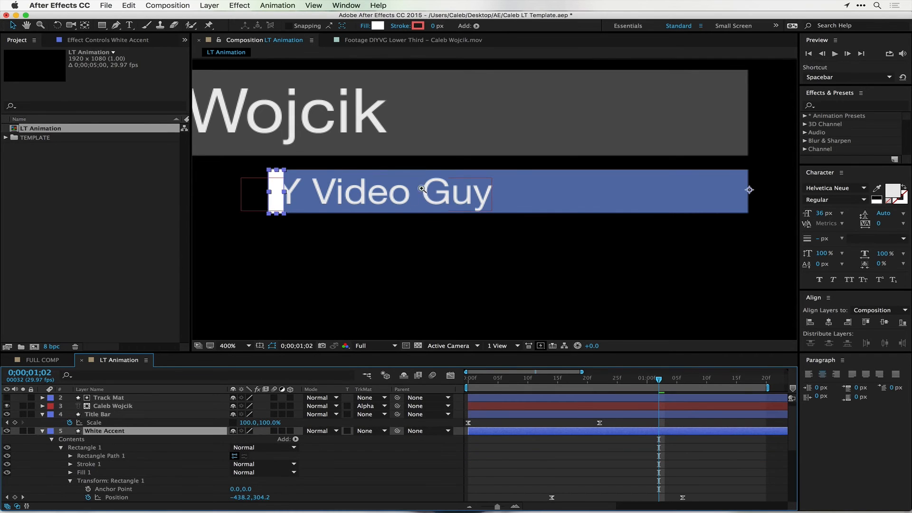
# Step: Widen the visible timeline range and preview the LT Animation composition with the reordered subtitle accent
pyautogui.scroll(-2, 554, 212)
pyautogui.moveTo(581, 374); pyautogui.dragTo(617, 373)
pyautogui.press('space')
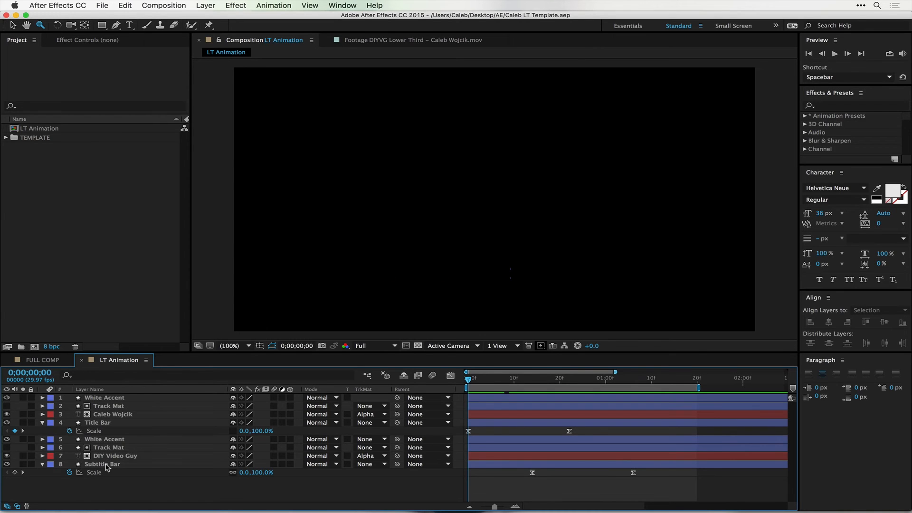
# Step: Pre-compose all eight layers, from the top White Accent to the Subtitle Bar, into a new composition named LT Work
pyautogui.click(127, 399)
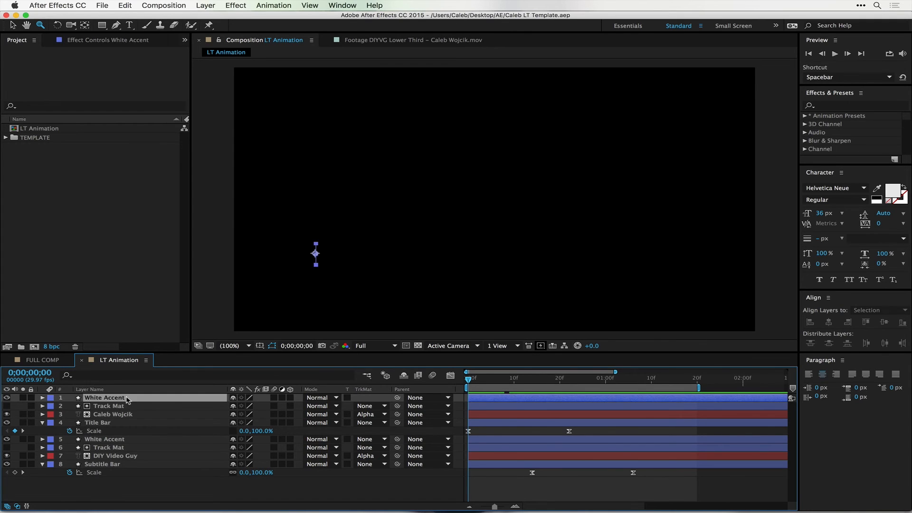
pyautogui.keyDown('shift'); pyautogui.click(113, 464); pyautogui.keyUp('shift')
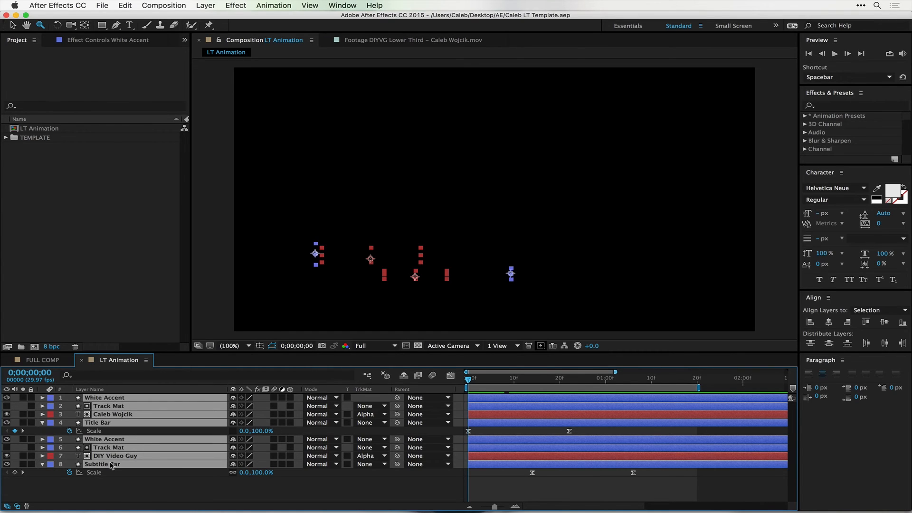
pyautogui.rightClick(114, 406)
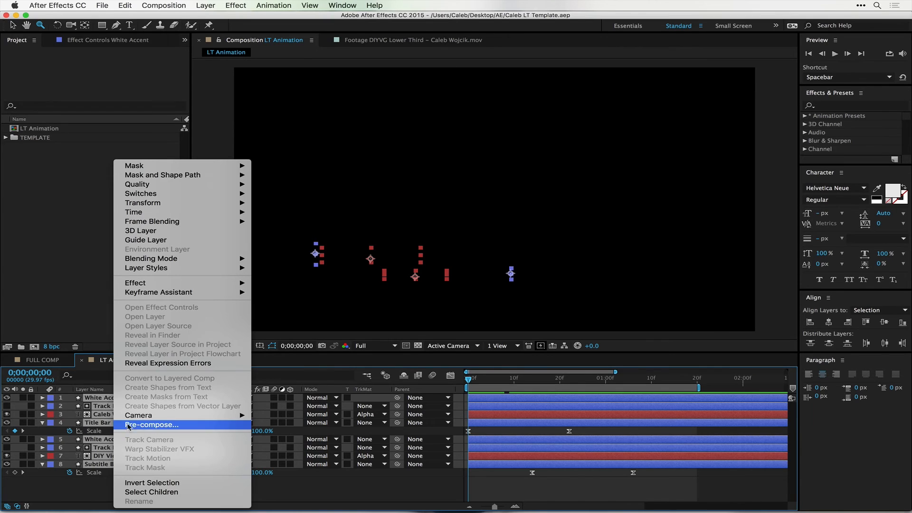
pyautogui.click(150, 425)
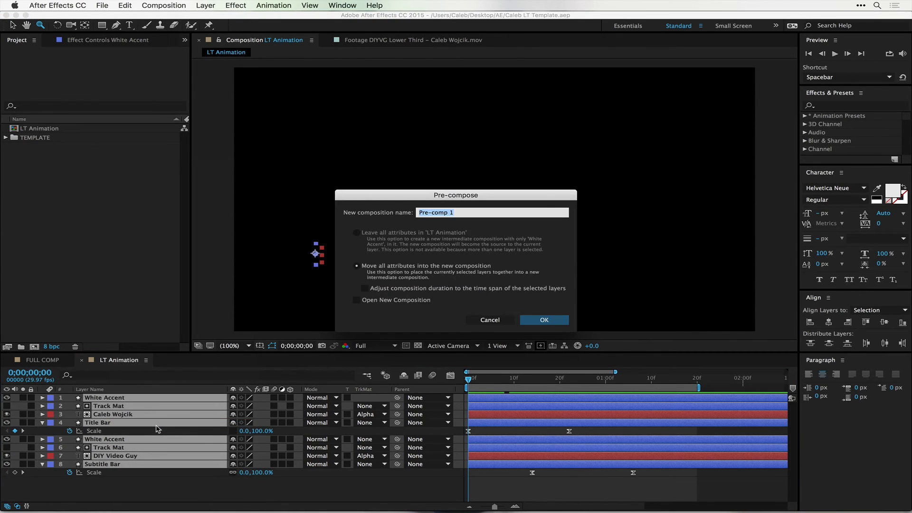
pyautogui.write('LT Work')
pyautogui.press('Return')
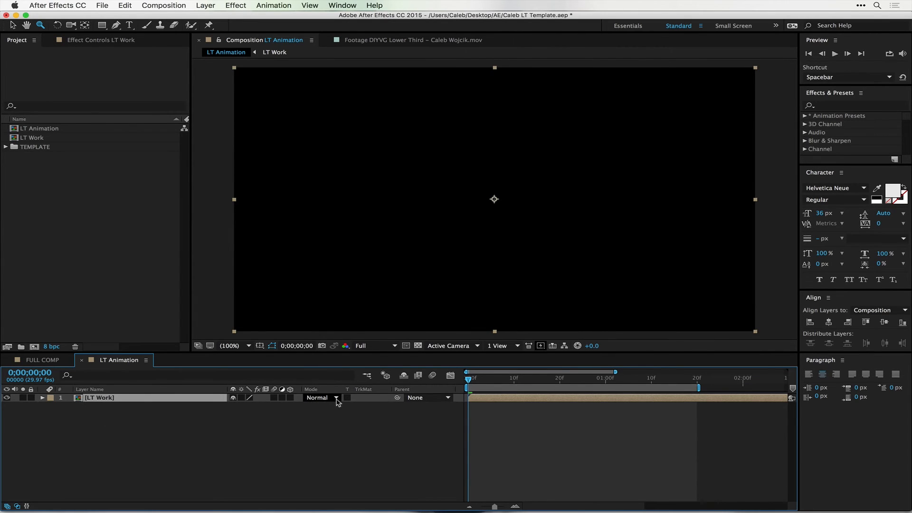
# Step: Preview the pre-composed layer in LT Animation, then open the LT Work composition and play it
pyautogui.press('space')
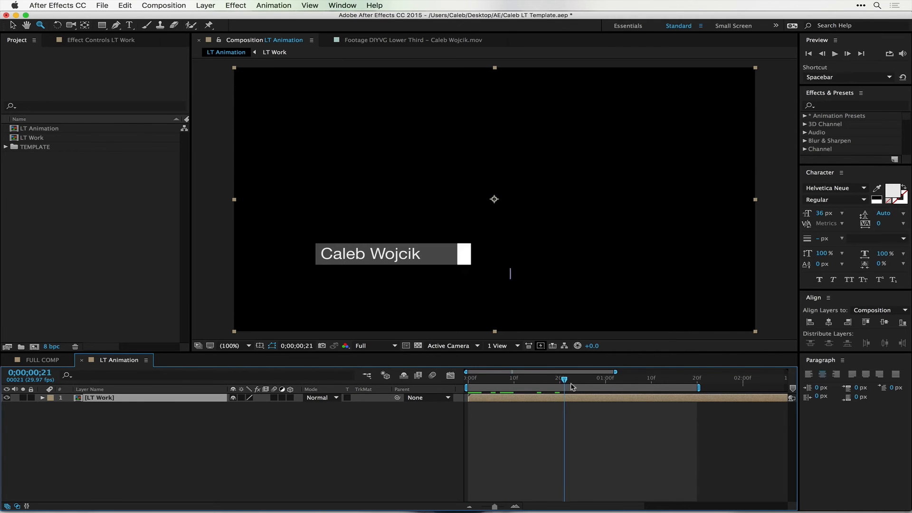
pyautogui.press('space')
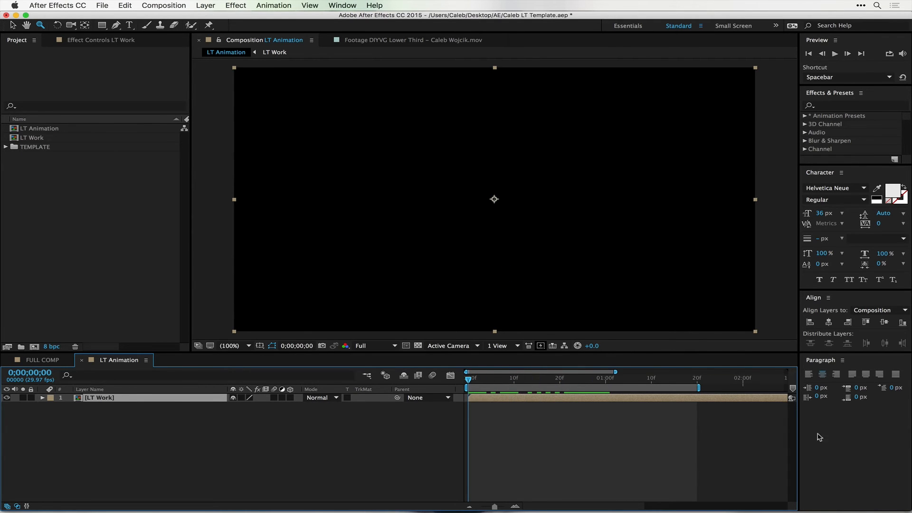
pyautogui.doubleClick(505, 396)
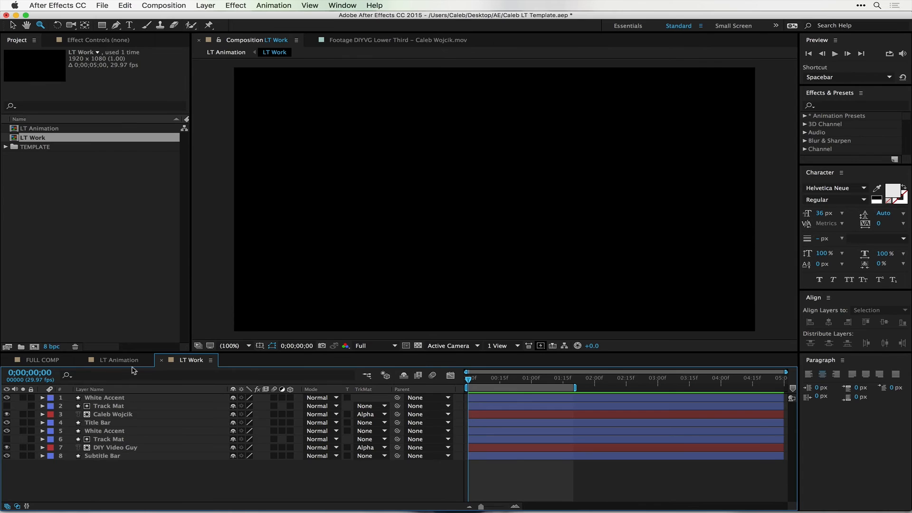
pyautogui.press('space')
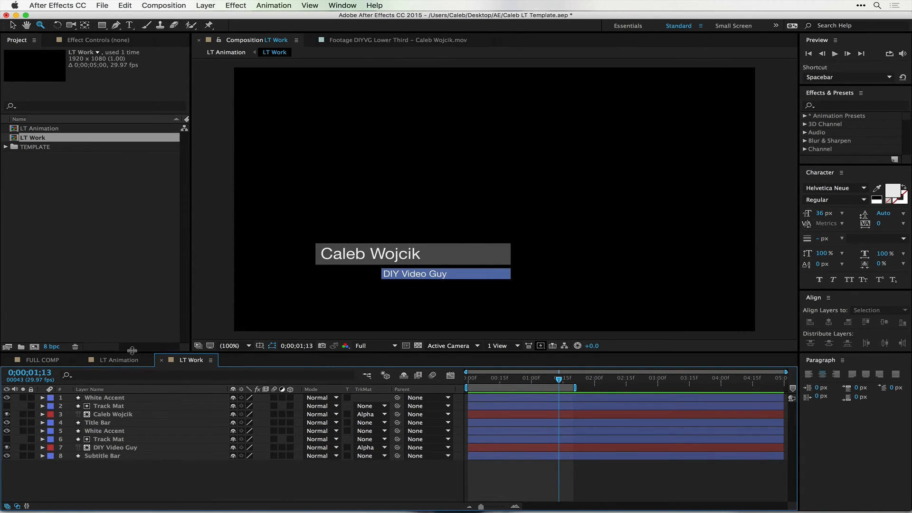
# Step: Return to LT Animation, show its full duration, and trim the end of the LT Work layer to 0;00;02;15
pyautogui.click(119, 360)
pyautogui.moveTo(580, 378); pyautogui.dragTo(819, 367)
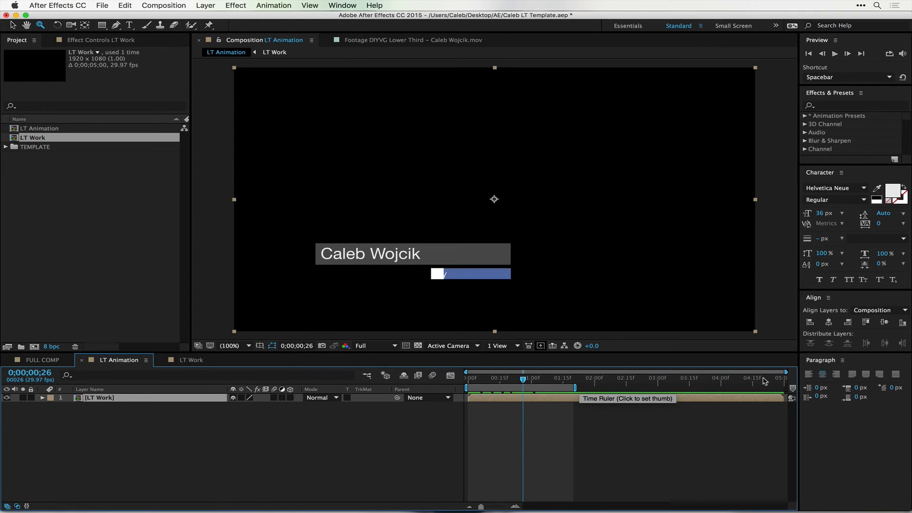
pyautogui.click(526, 380)
pyautogui.moveTo(525, 380); pyautogui.dragTo(628, 379)
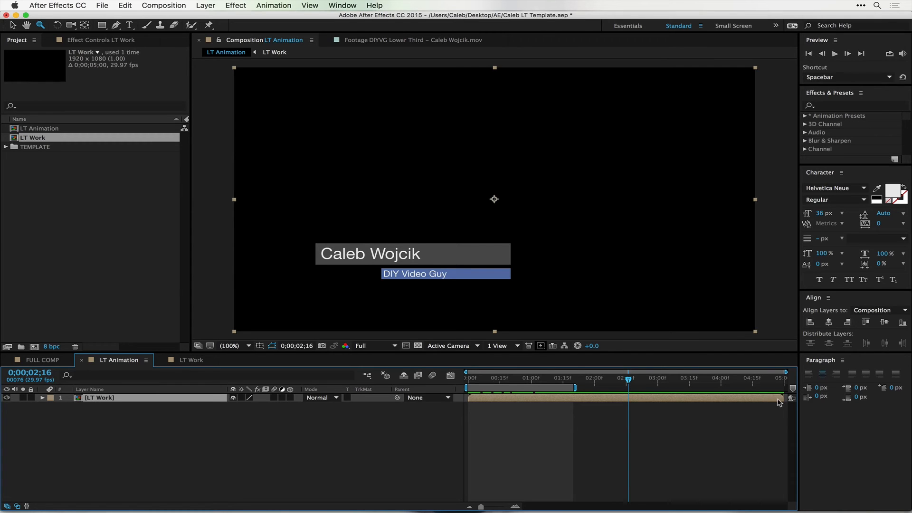
pyautogui.click(626, 381)
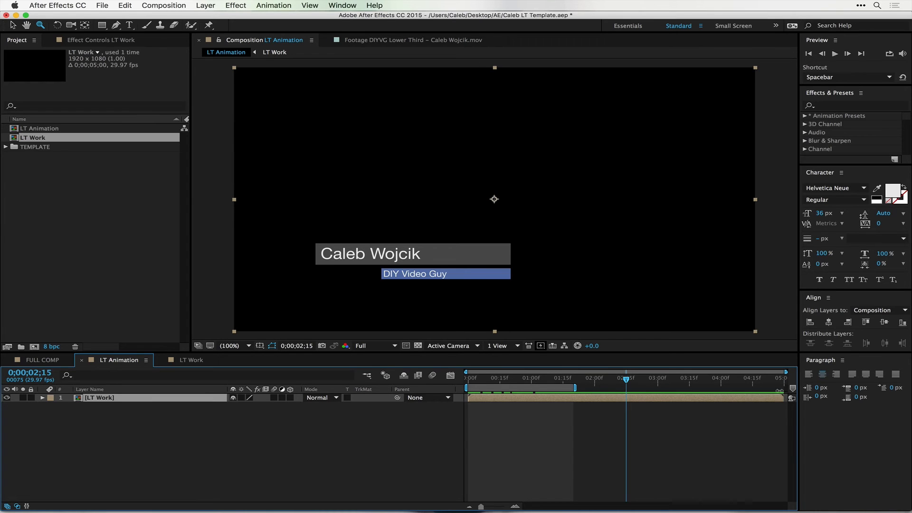
pyautogui.moveTo(780, 394); pyautogui.dragTo(628, 395)
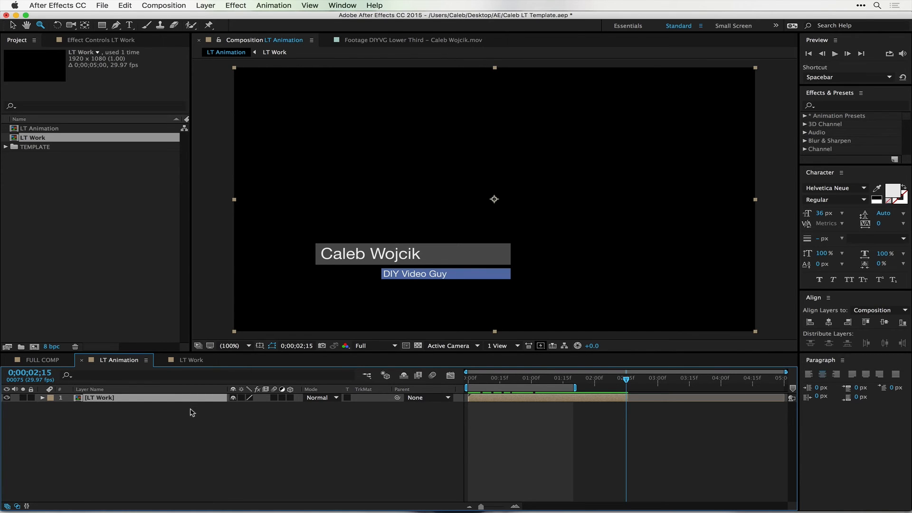
# Step: Duplicate the LT Work layer, make the copy fill the composition's second half from about 0;00;02;15, and preview the result
pyautogui.press('super+d')
pyautogui.click(485, 381)
pyautogui.moveTo(476, 381); pyautogui.dragTo(653, 399)
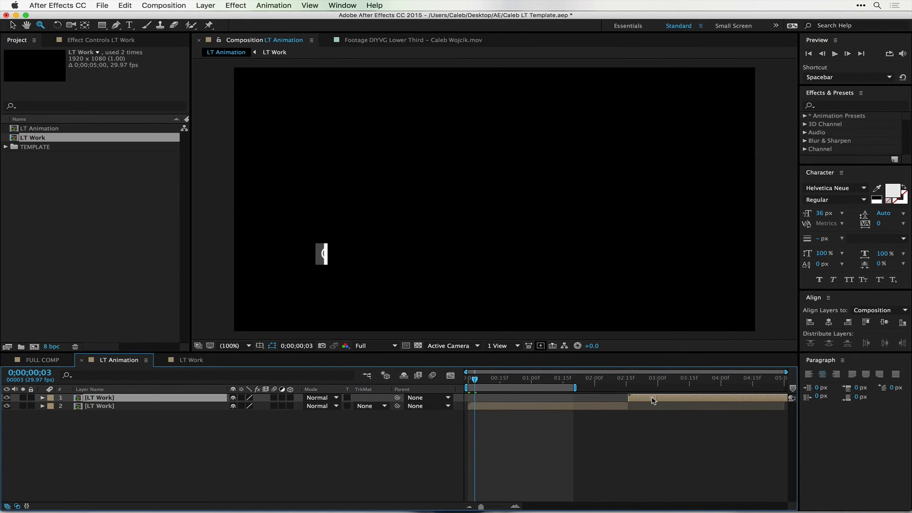
pyautogui.moveTo(599, 387); pyautogui.dragTo(623, 387)
pyautogui.press('space')
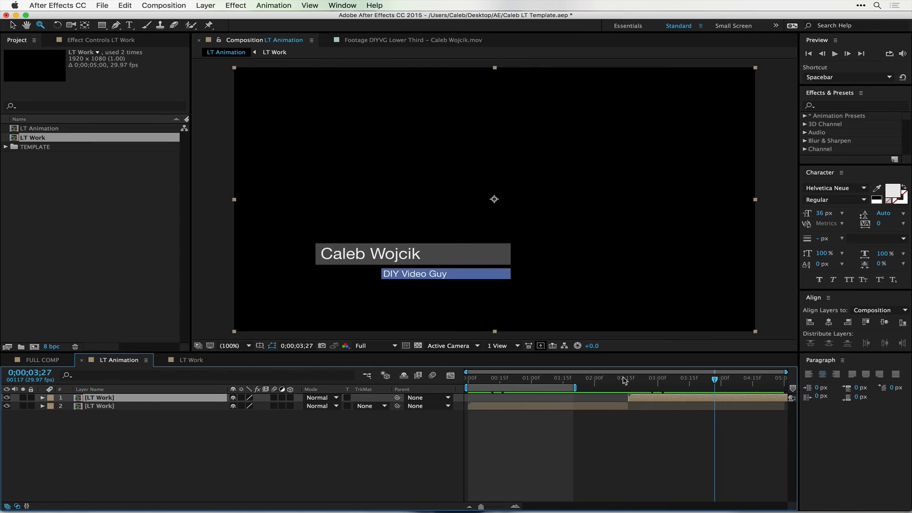
pyautogui.click(624, 380)
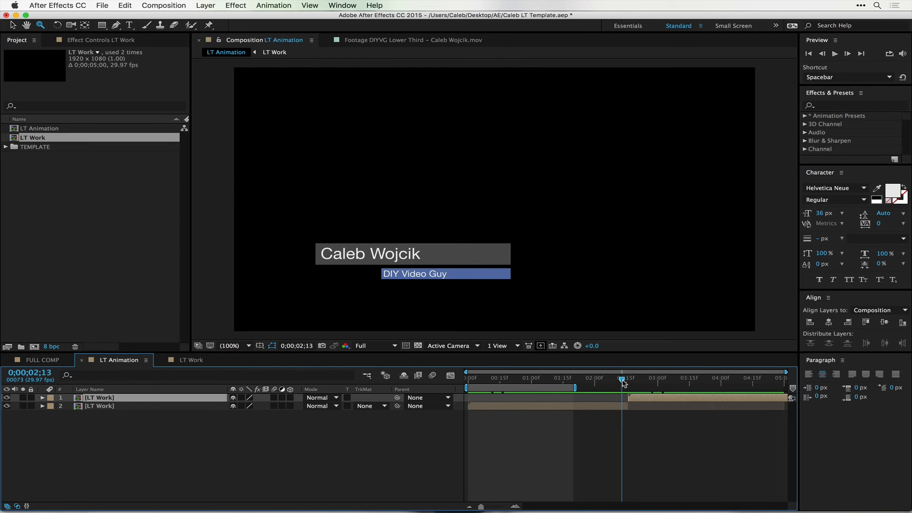
# Step: Time-reverse the upper LT Work layer and extend the work area to the end of the composition
pyautogui.rightClick(654, 402)
pyautogui.moveTo(699, 291)
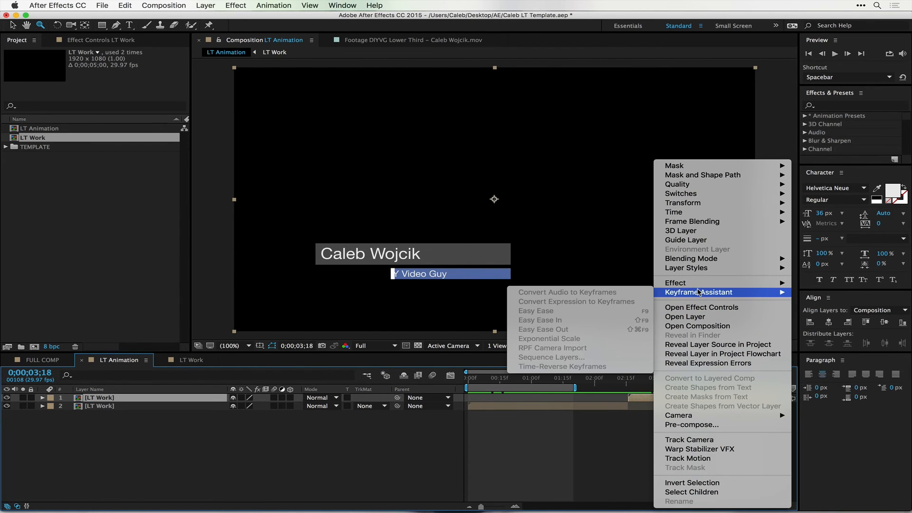
pyautogui.click(623, 400)
pyautogui.rightClick(640, 400)
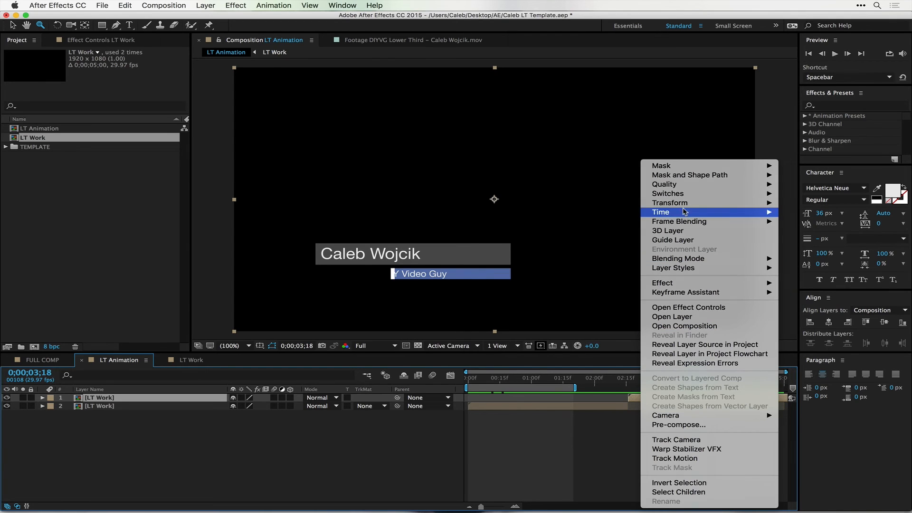
pyautogui.moveTo(668, 212)
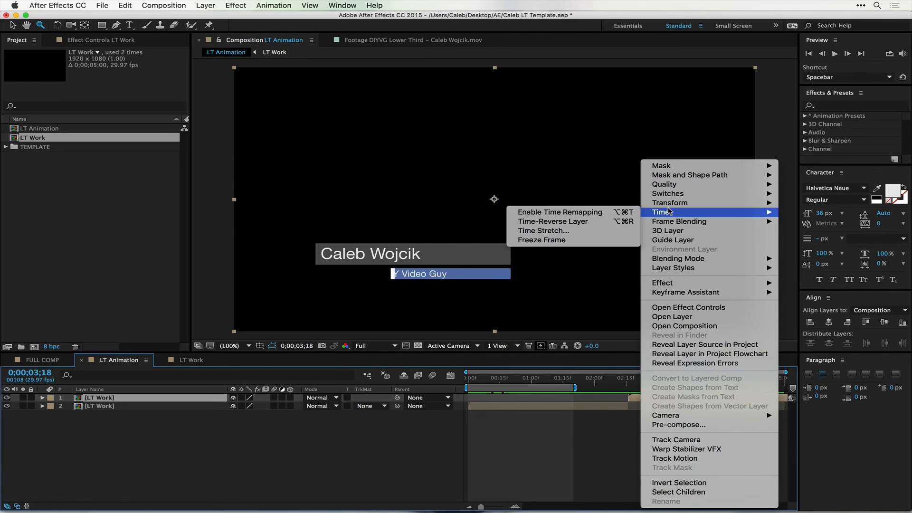
pyautogui.click(570, 222)
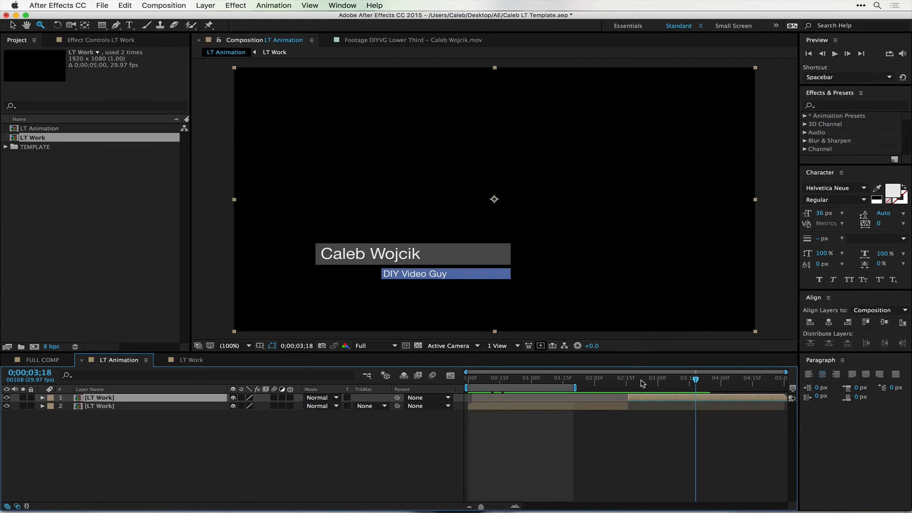
pyautogui.moveTo(574, 385); pyautogui.dragTo(813, 387)
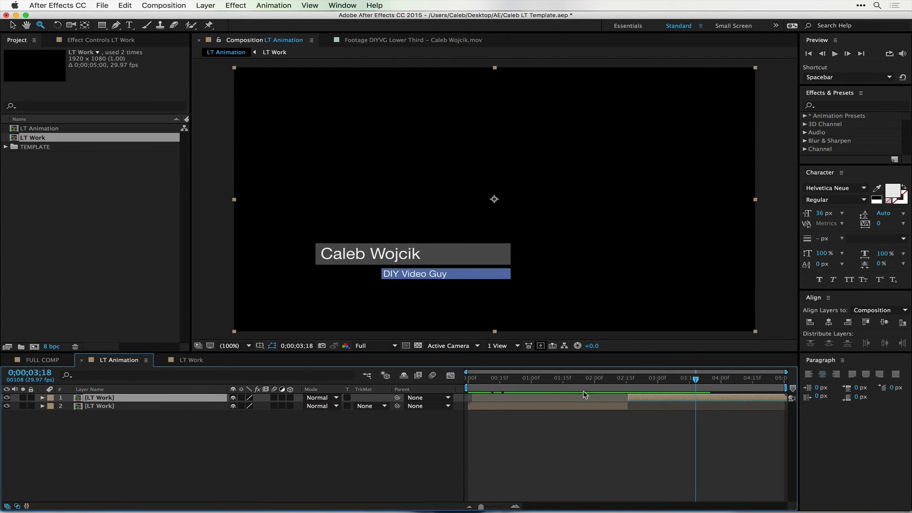
pyautogui.moveTo(493, 379); pyautogui.dragTo(807, 393)
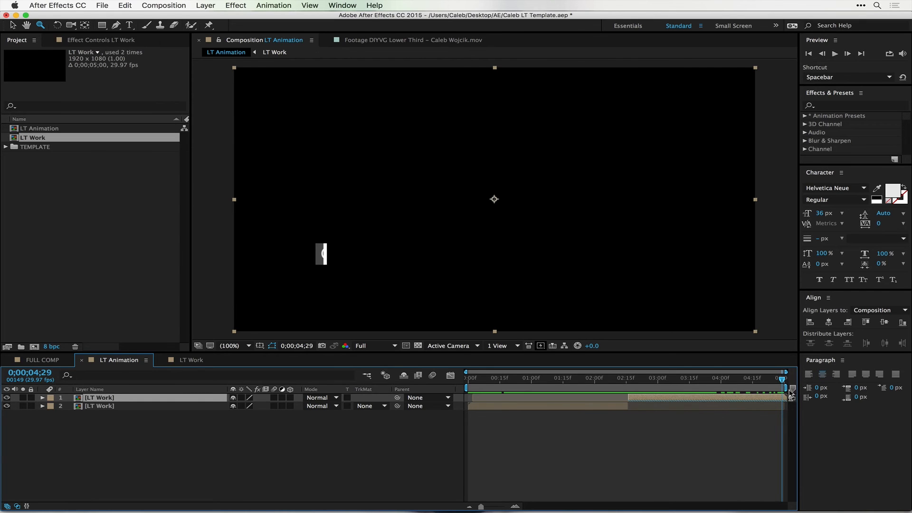
# Step: Slide the reversed LT Work layer slightly earlier to end at 0;00;04;29, and trim the lower layer's end to meet its start
pyautogui.moveTo(739, 399); pyautogui.dragTo(735, 399)
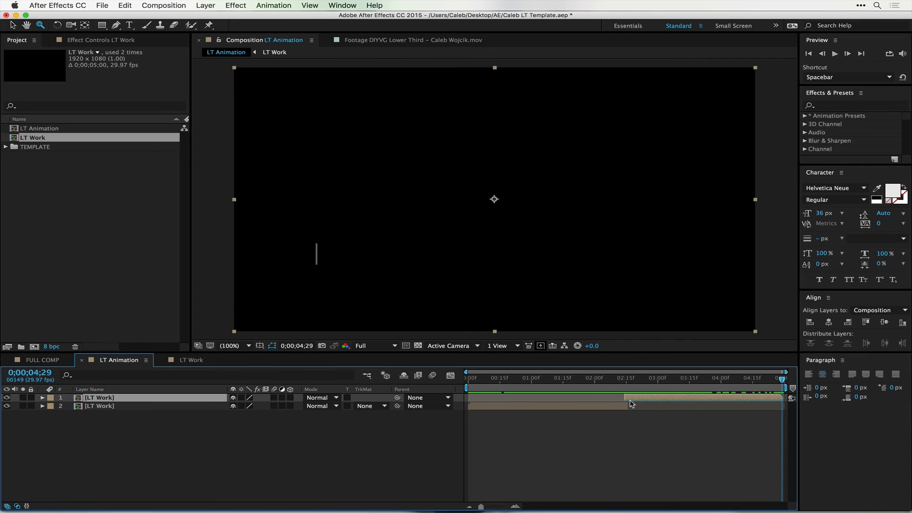
pyautogui.moveTo(625, 405); pyautogui.dragTo(821, 389)
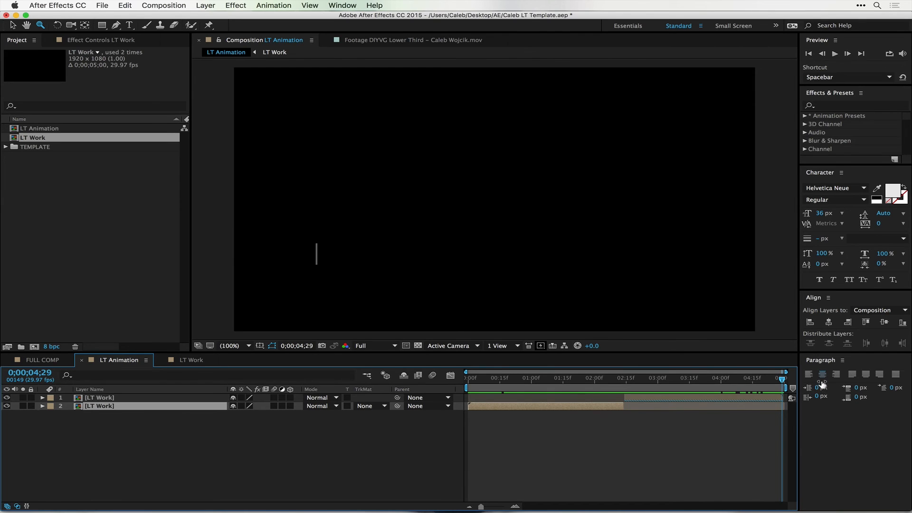
pyautogui.moveTo(476, 382); pyautogui.dragTo(867, 388)
# Step: Bring the LT Animation composition from After Effects into the Premiere Pro project as a linked clip
pyautogui.moveTo(47, 127); pyautogui.dragTo(79, 130)
pyautogui.press('super+Tab')
pyautogui.press('super+Tab')
pyautogui.press('super+Tab')
pyautogui.press('super+Tab')
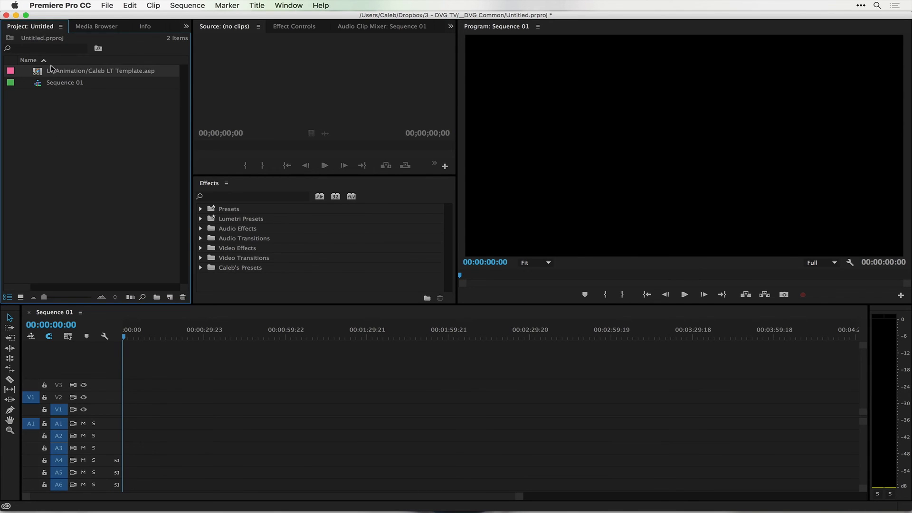
# Step: Place the LT Animation clip on V2 at the start of Sequence 01, match the sequence settings to it, and play it
pyautogui.moveTo(39, 72); pyautogui.dragTo(114, 396)
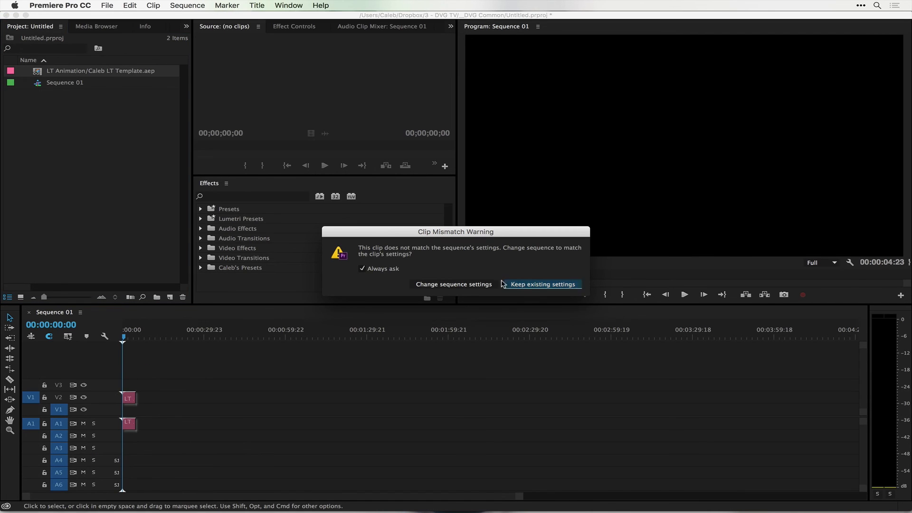
pyautogui.click(453, 284)
pyautogui.moveTo(127, 335); pyautogui.dragTo(89, 336)
pyautogui.press('space')
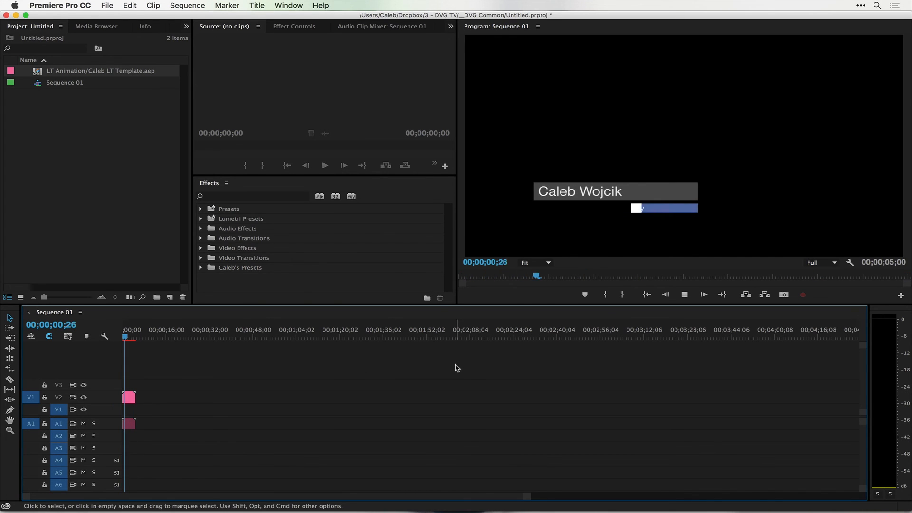
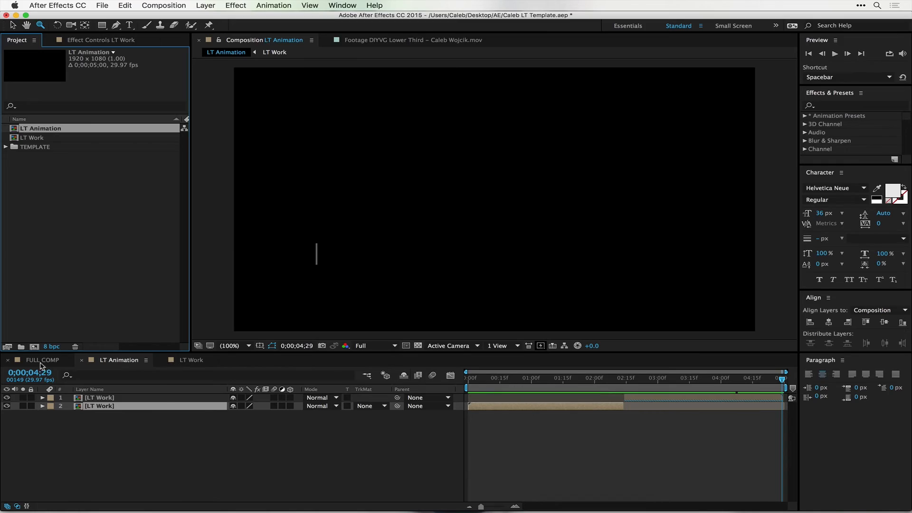
# Step: In After Effects, return LT Animation to its first frame and add the composition to the Render Queue
pyautogui.click(128, 361)
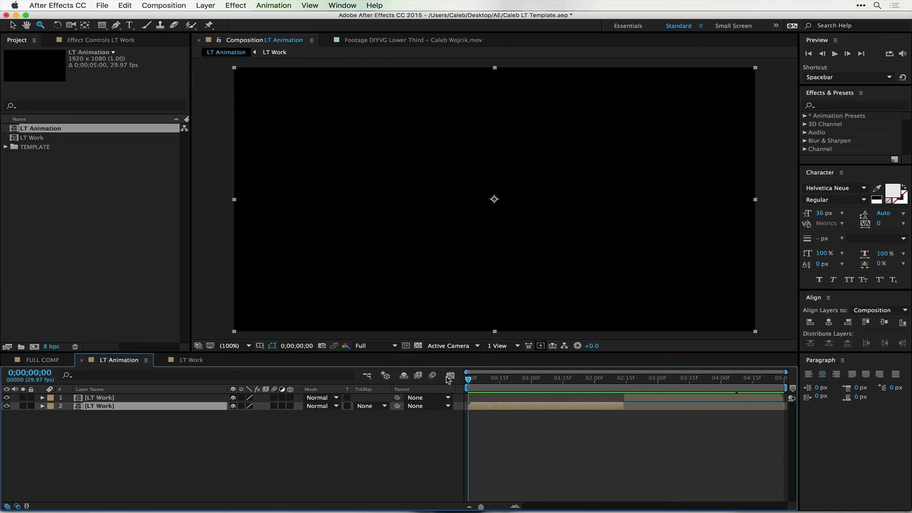
pyautogui.press('Home')
pyautogui.click(146, 5)
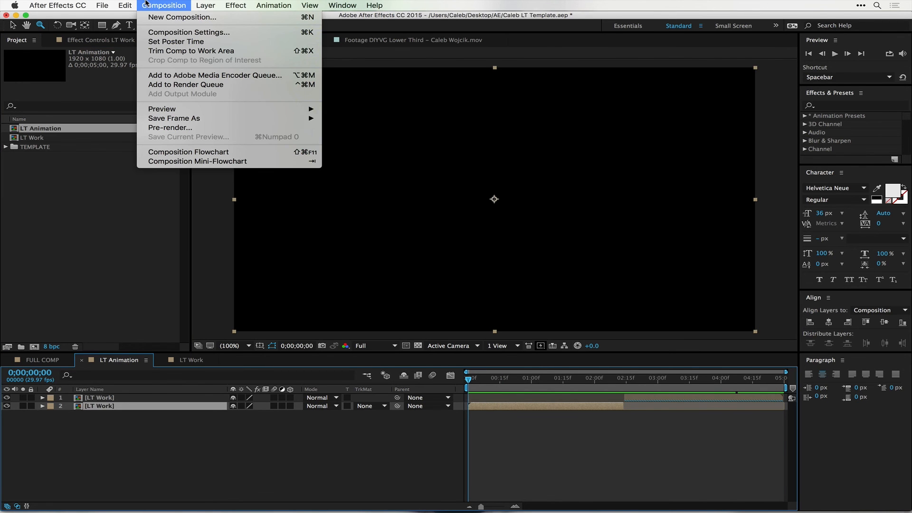
pyautogui.click(186, 87)
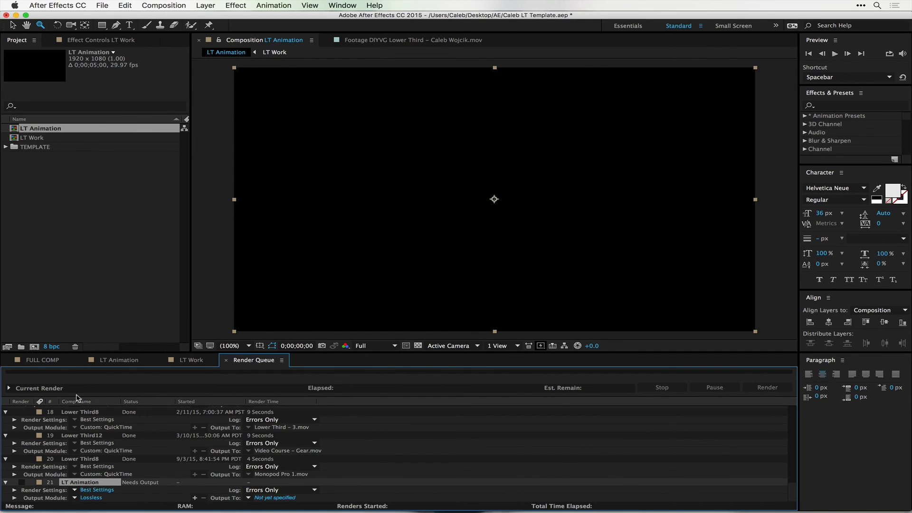
# Step: Delete all the older finished items from the Render Queue, keeping only the new LT Animation item awaiting output
pyautogui.click(85, 413)
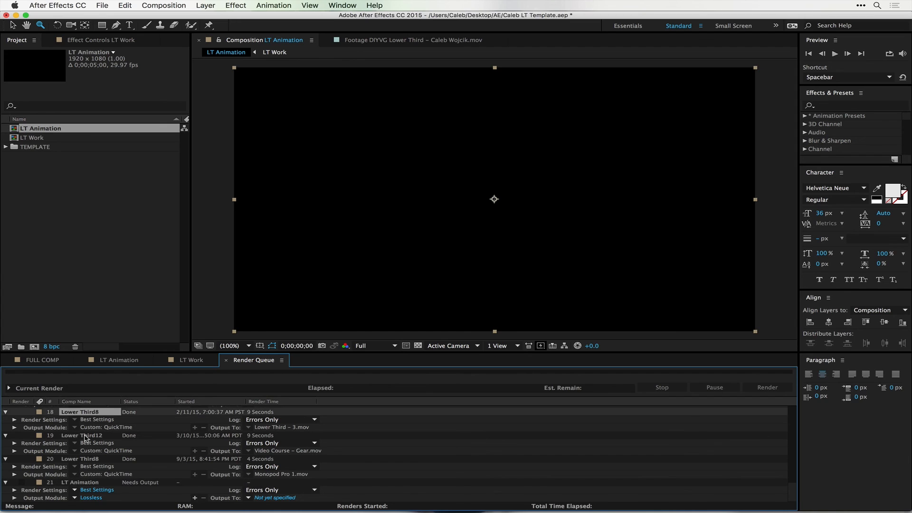
pyautogui.keyDown('shift'); pyautogui.click(94, 460); pyautogui.keyUp('shift')
pyautogui.press('Delete')
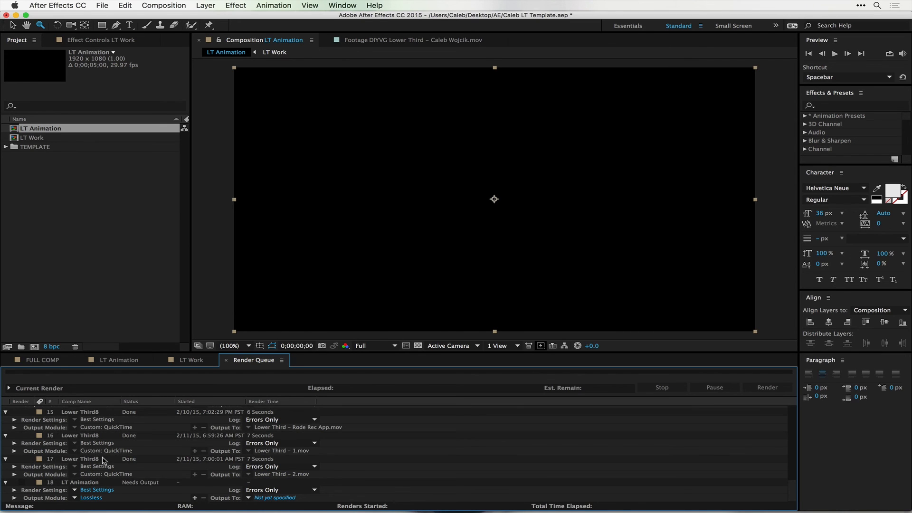
pyautogui.click(91, 416)
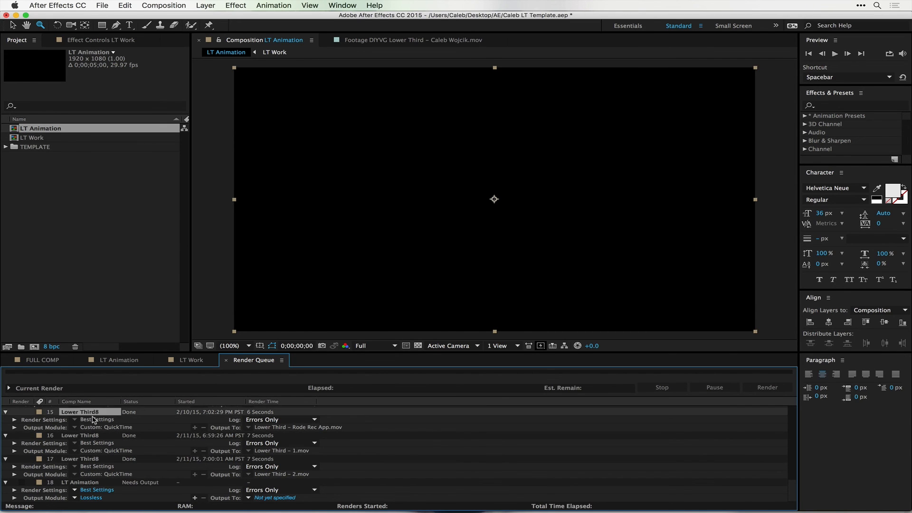
pyautogui.click(87, 459)
pyautogui.moveTo(792, 489); pyautogui.dragTo(793, 416)
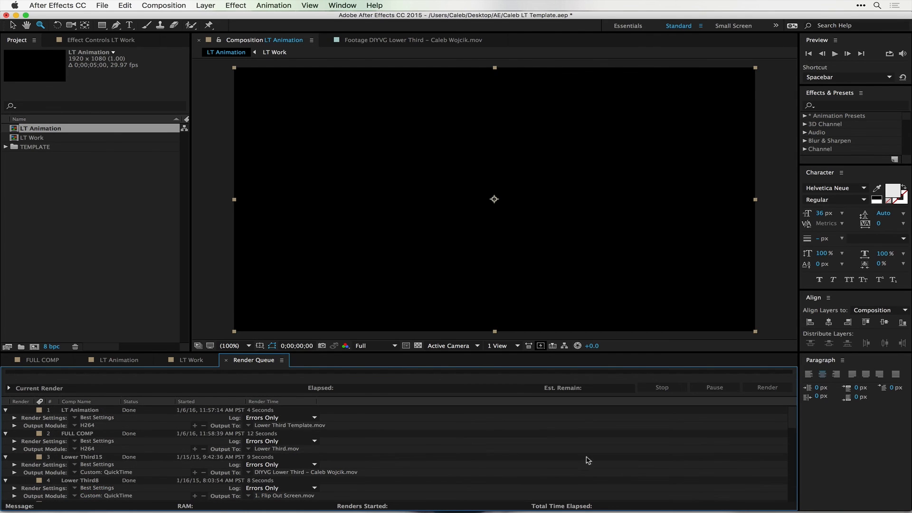
pyautogui.keyDown('shift'); pyautogui.click(86, 412); pyautogui.keyUp('shift')
pyautogui.press('Delete')
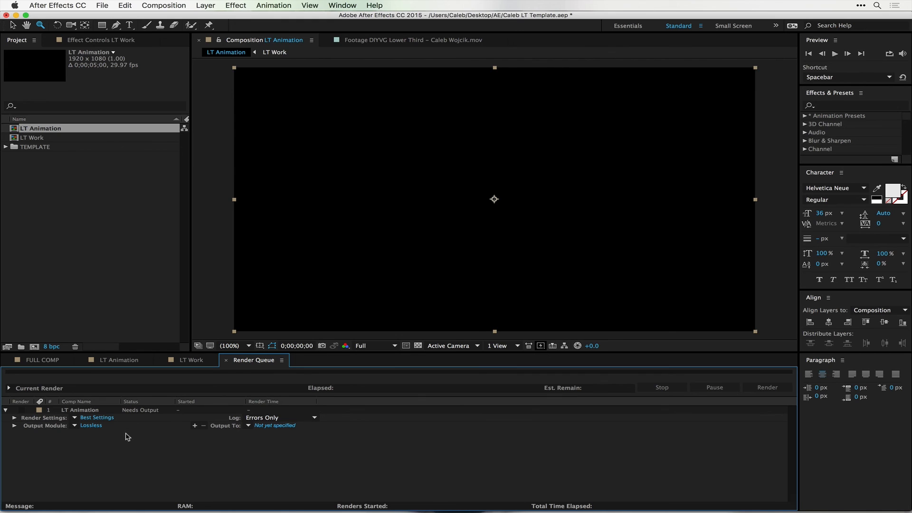
# Step: Set the LT Animation output module's channels to RGB + Alpha, keeping the QuickTime format and the Animation codec
pyautogui.click(92, 425)
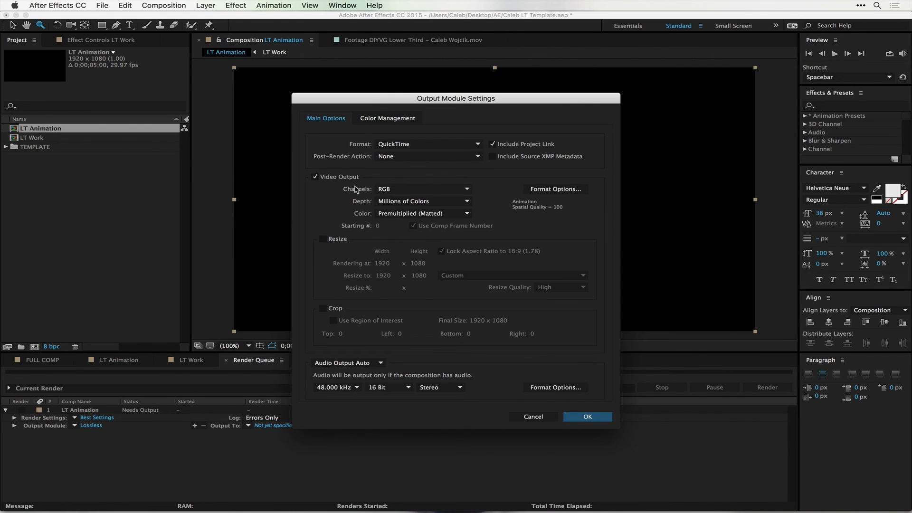
pyautogui.click(394, 190)
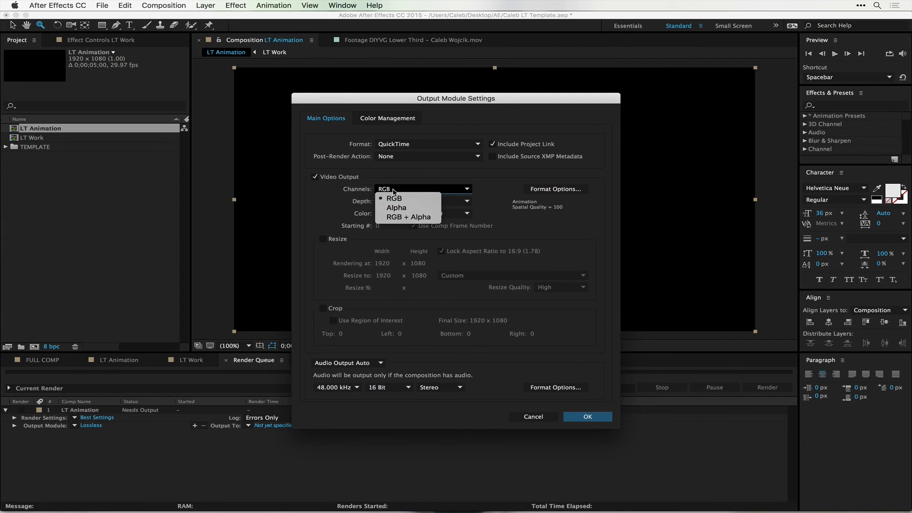
pyautogui.click(405, 217)
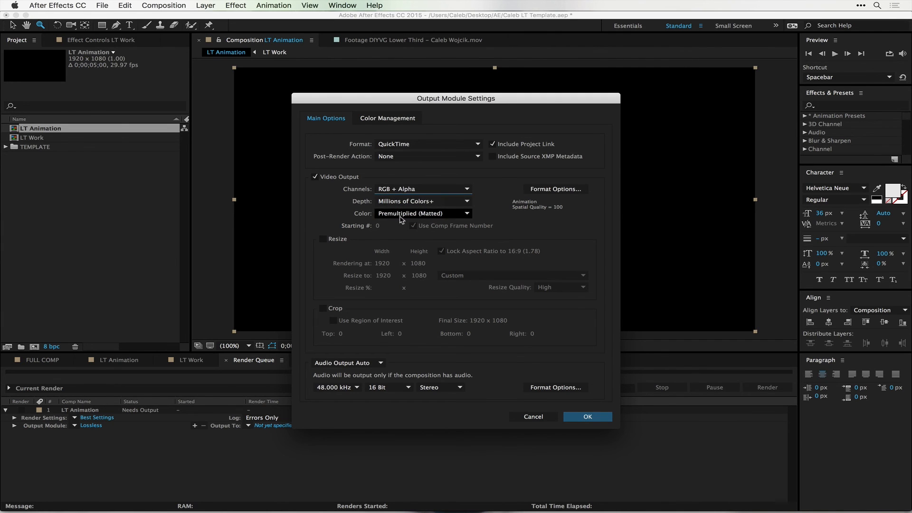
pyautogui.click(555, 189)
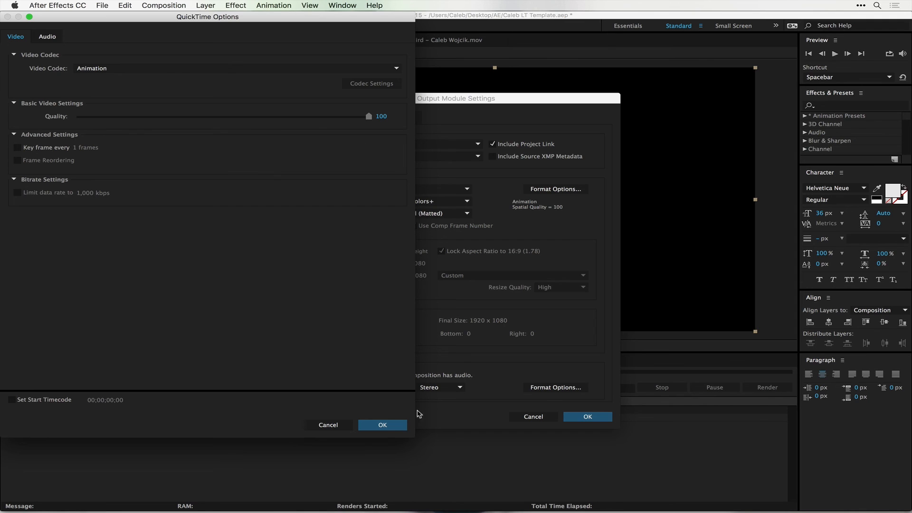
pyautogui.click(382, 425)
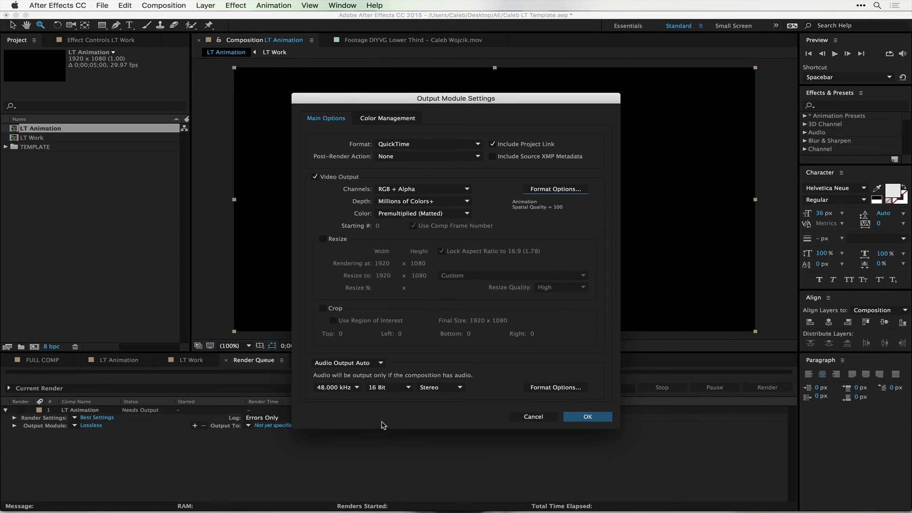
pyautogui.click(596, 418)
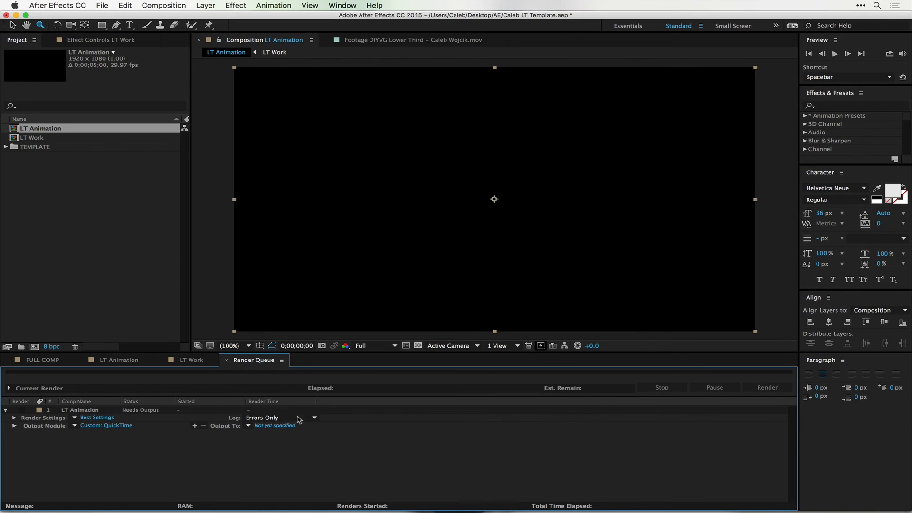
# Step: Set the output file to LT Animation in the Desktop folder and render the queued composition
pyautogui.click(269, 428)
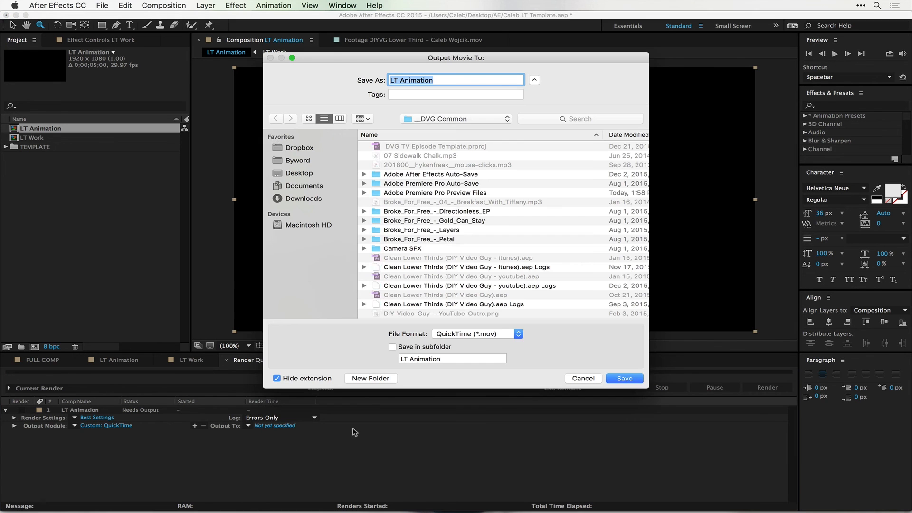
pyautogui.click(310, 172)
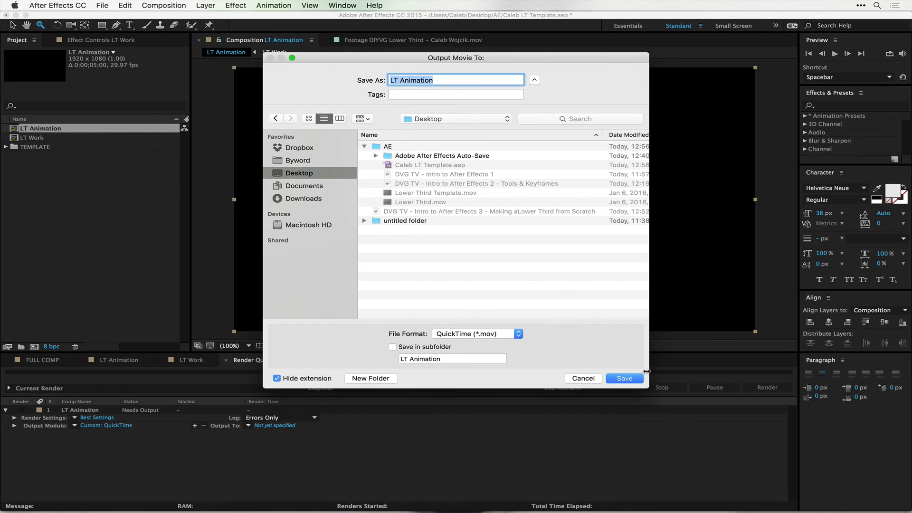
pyautogui.click(626, 379)
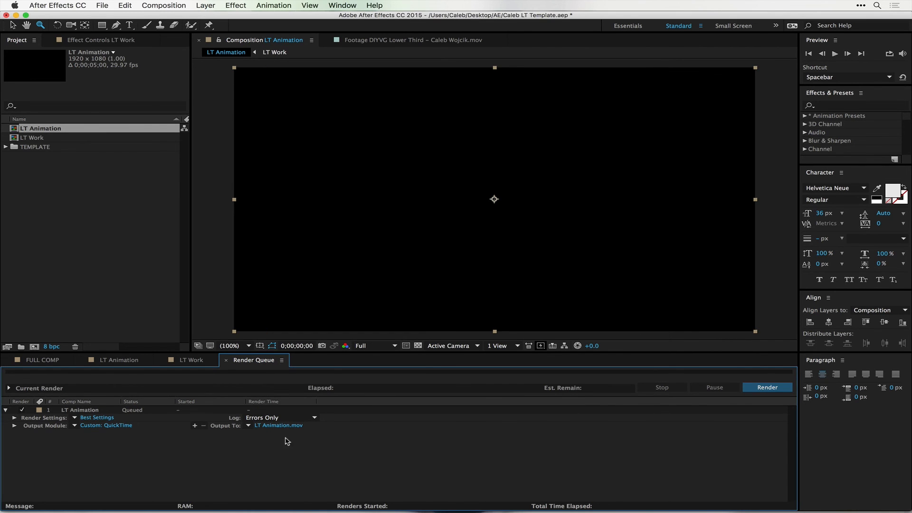
pyautogui.click(766, 387)
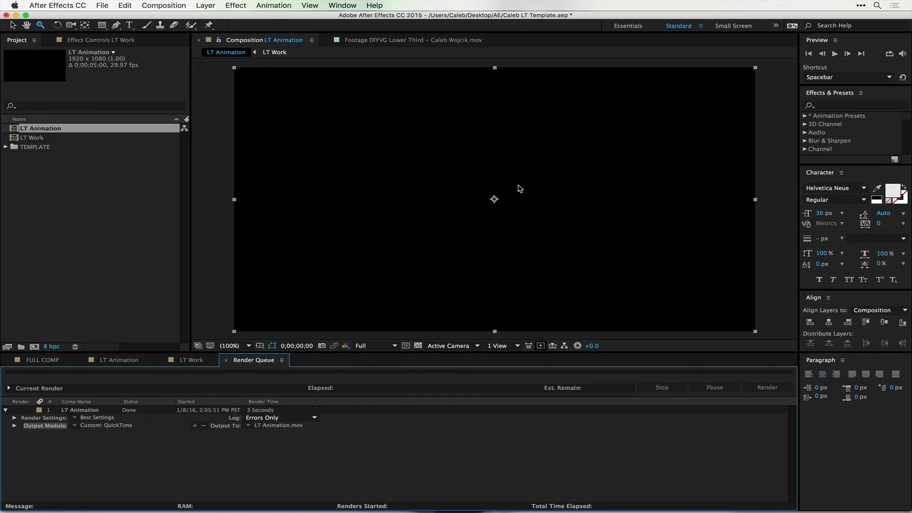
# Step: Switch to Finder and open the rendered LT Animation.mov from the Desktop in QuickTime Player
pyautogui.press('super+Tab')
pyautogui.click(563, 241)
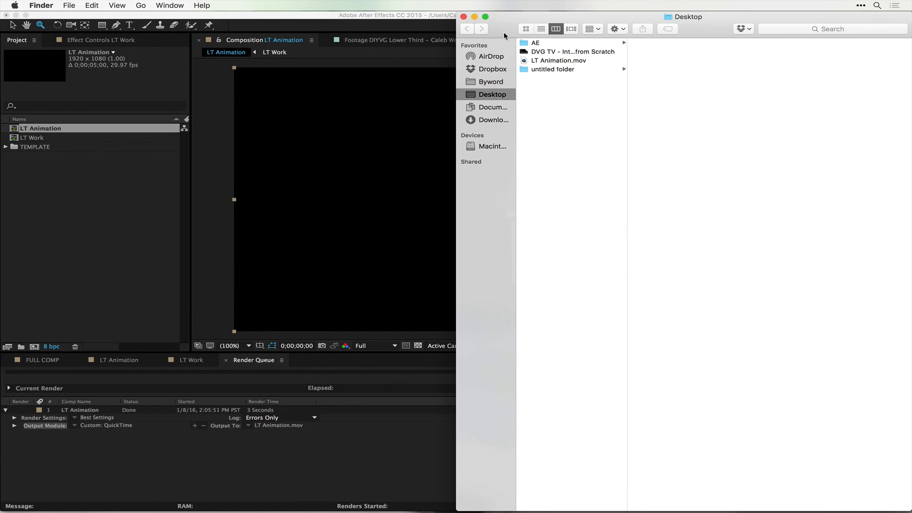
pyautogui.moveTo(504, 32); pyautogui.dragTo(463, 18)
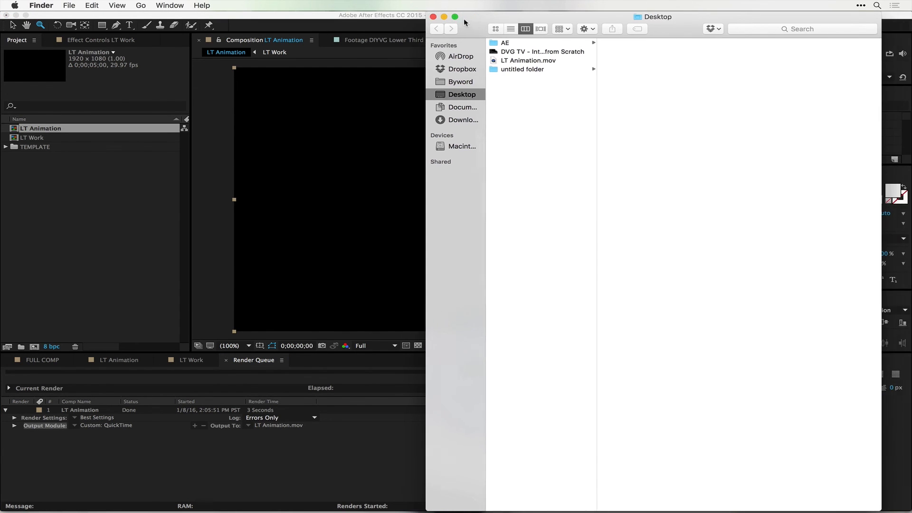
pyautogui.doubleClick(516, 60)
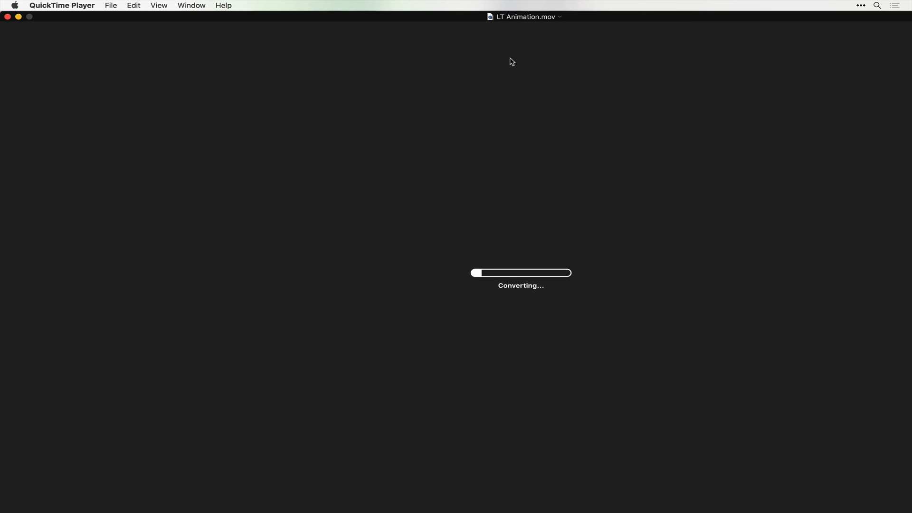